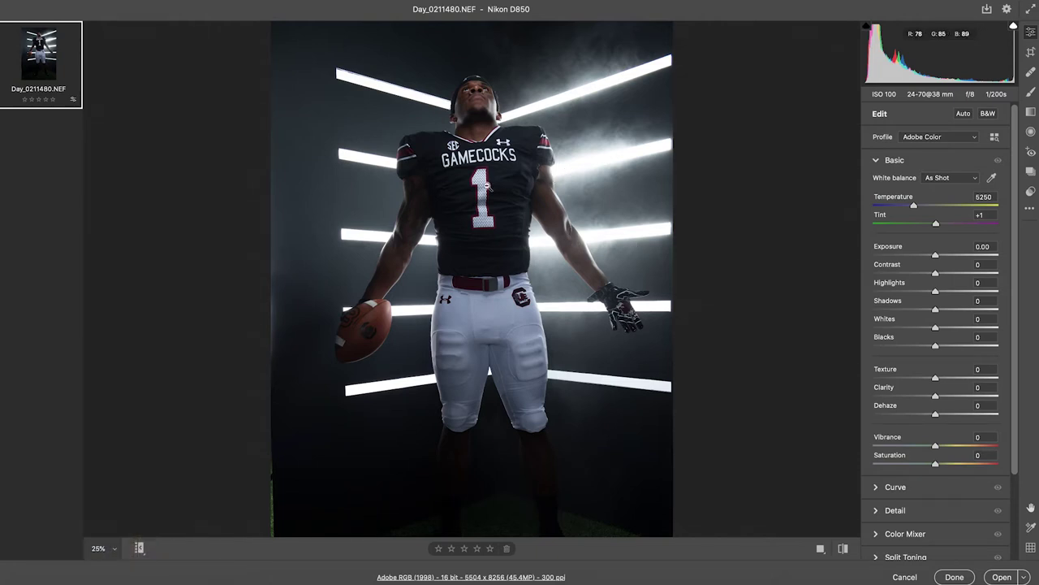
Set the raw photo's Exposure to +0.30.
click(500, 200)
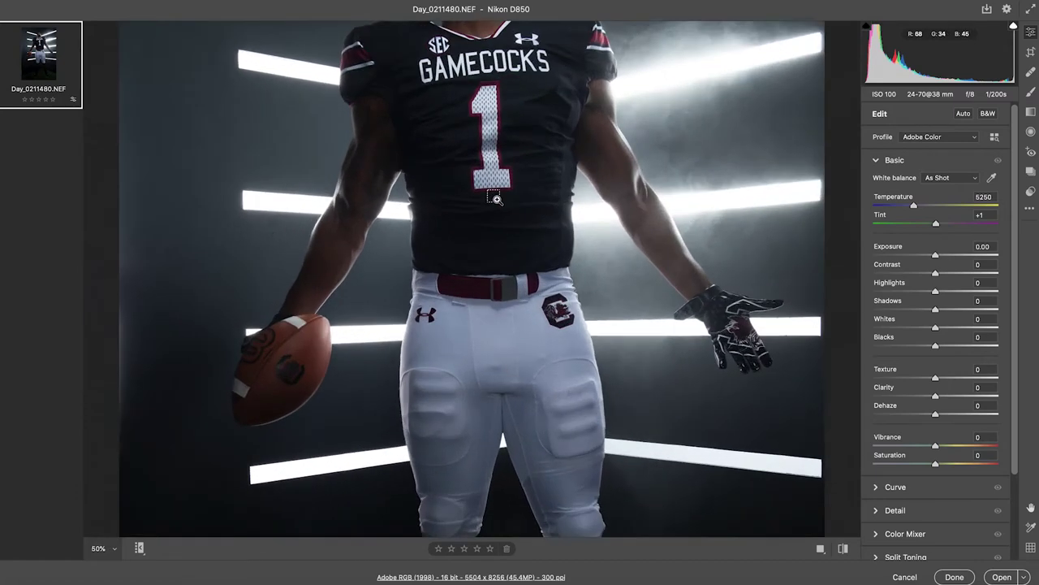
drag(525, 150, 539, 336)
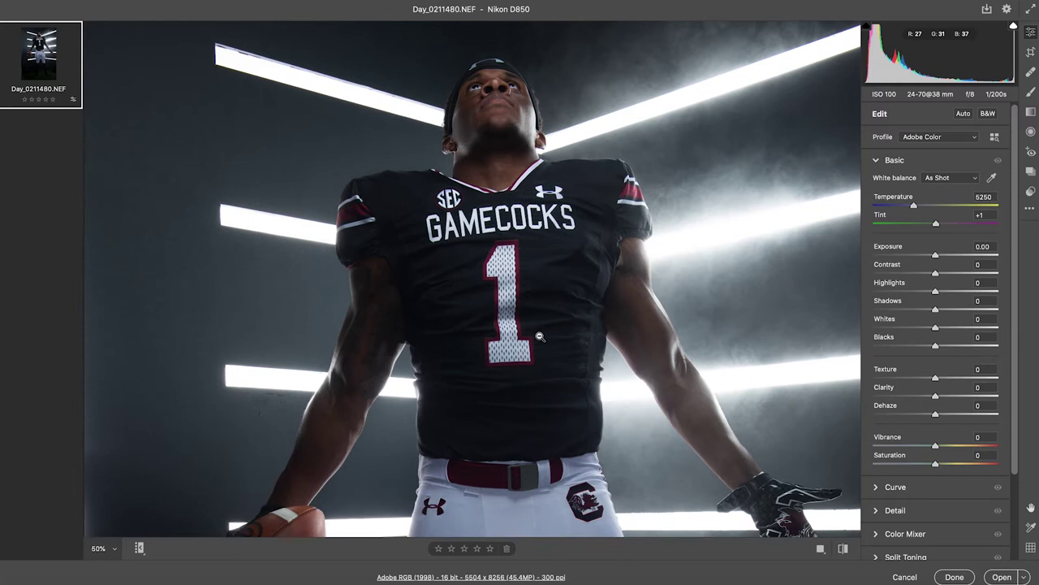
alt+click(539, 335)
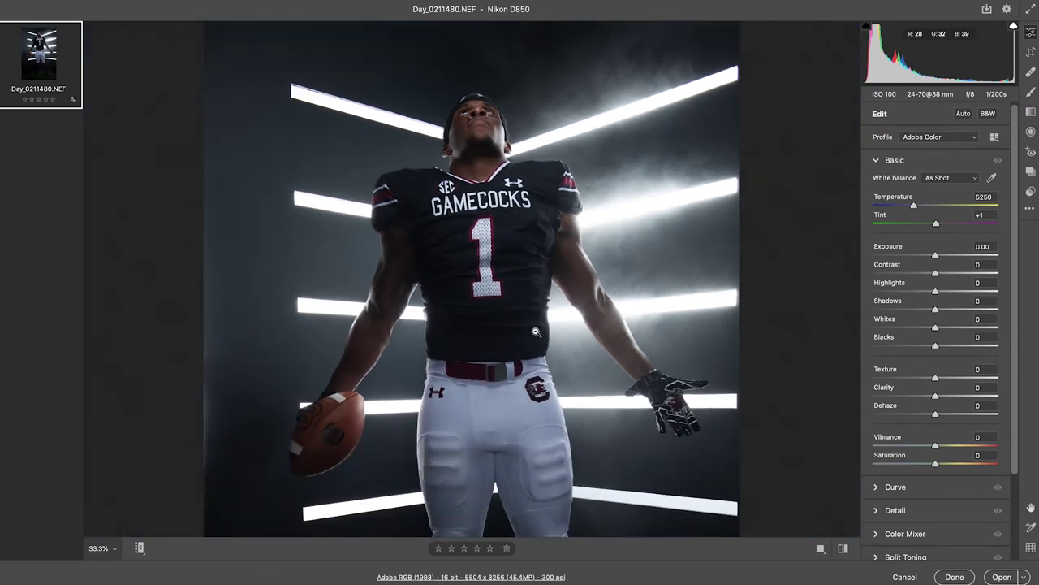
drag(493, 242, 519, 256)
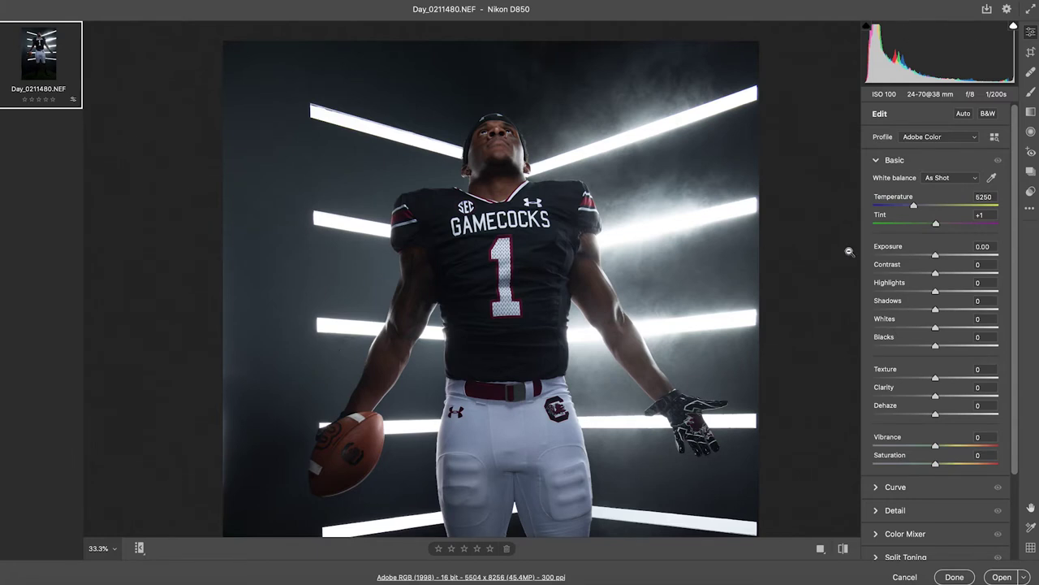
click(928, 246)
drag(936, 256, 938, 257)
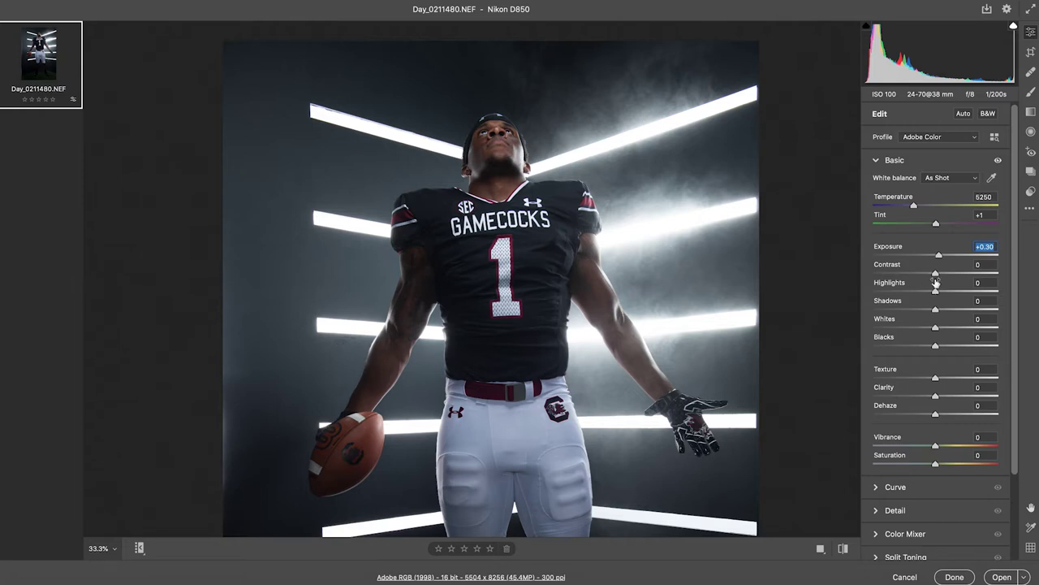
Set Highlights to +4 and Shadows to -8 for the raw photo.
drag(937, 295, 941, 297)
click(938, 294)
drag(937, 312, 933, 312)
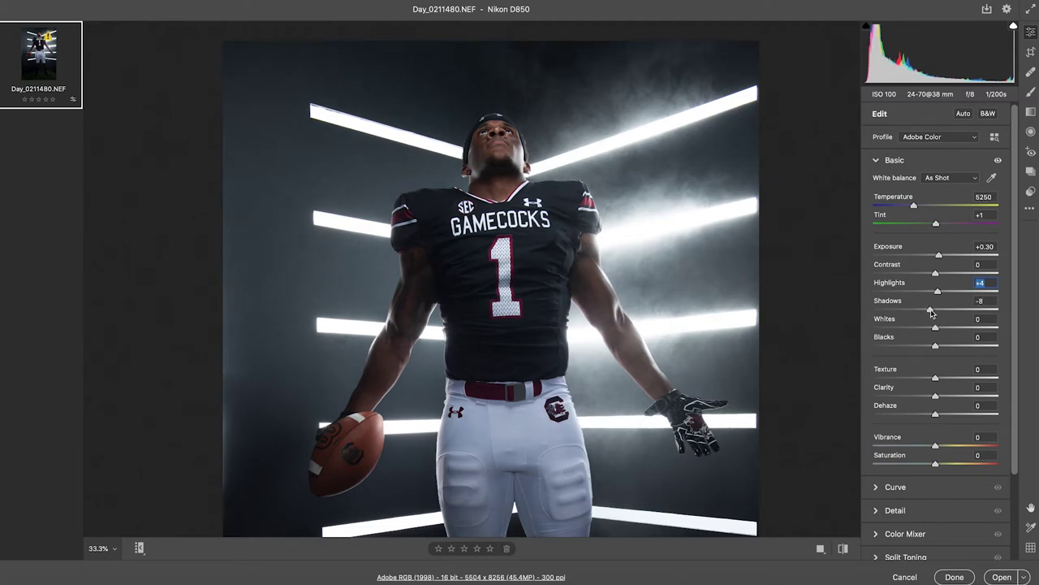
drag(931, 314, 931, 314)
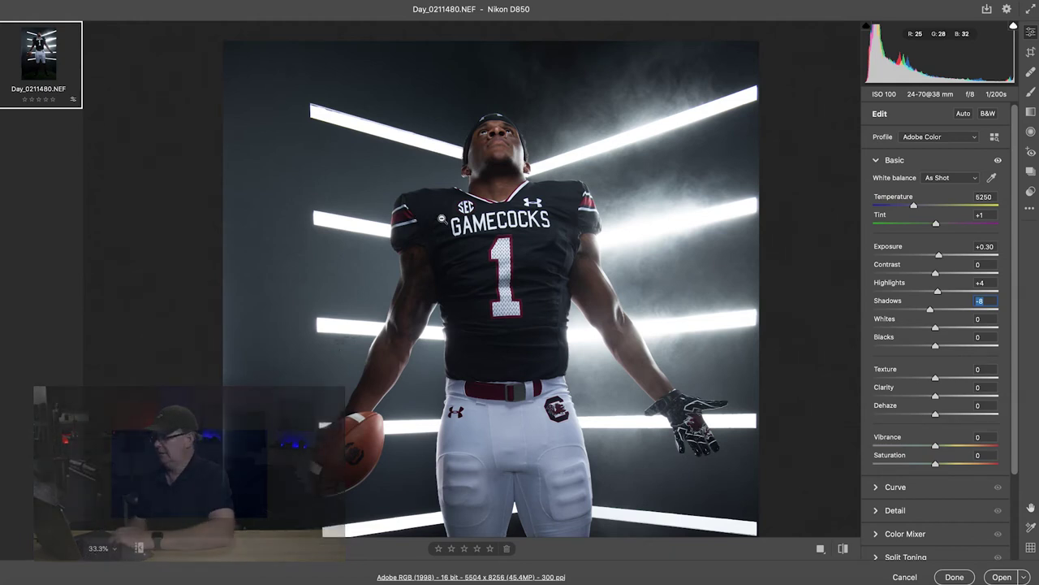
Set Whites to +13 and Blacks to -6 for the raw photo.
drag(934, 330, 945, 331)
click(943, 331)
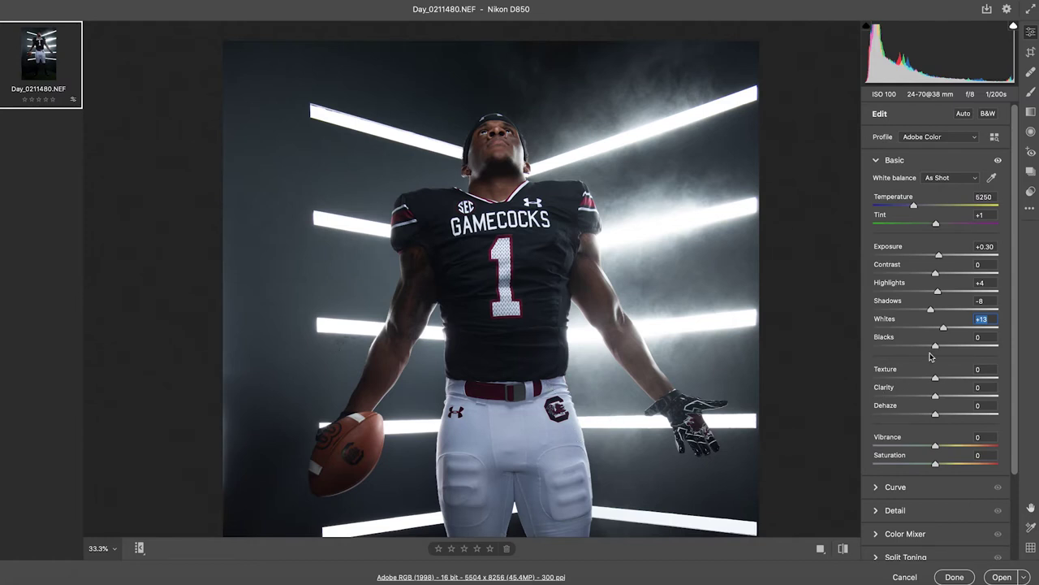
drag(935, 348, 932, 349)
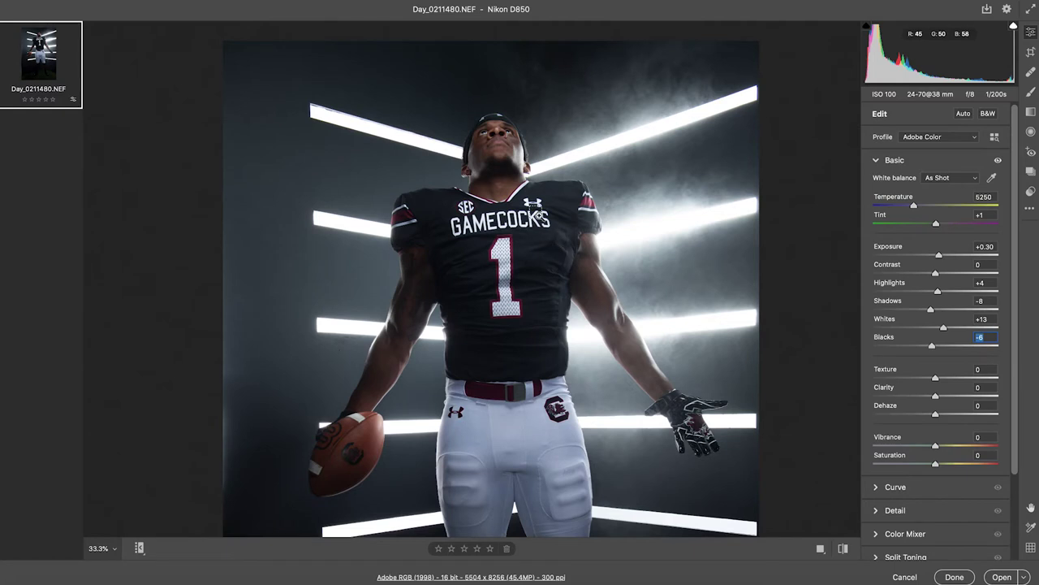
Try a strong Clarity of +86 on the player and jersey, and reduce it to +28.
click(539, 215)
click(509, 217)
click(506, 210)
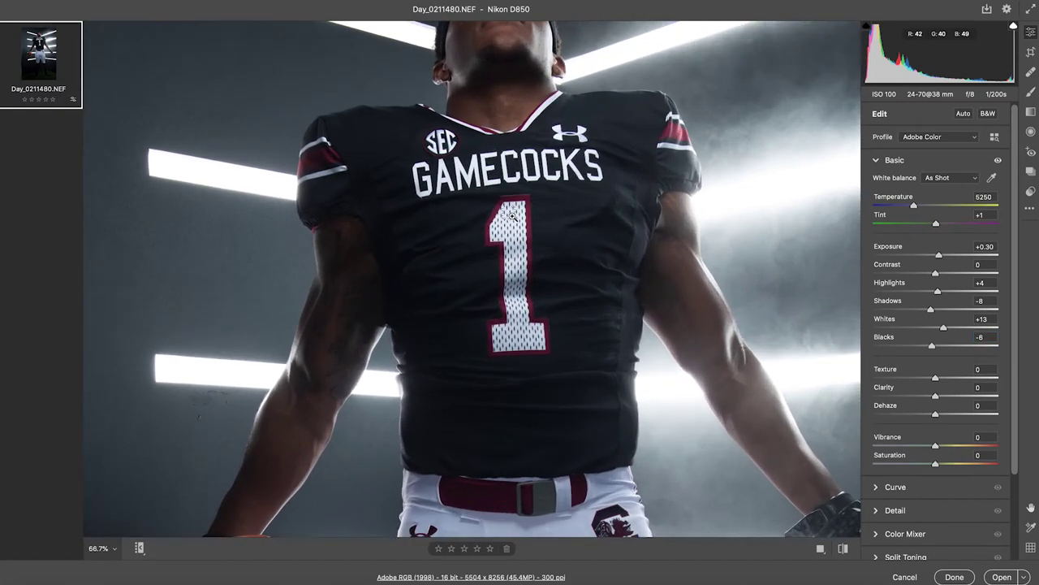
drag(538, 209, 580, 279)
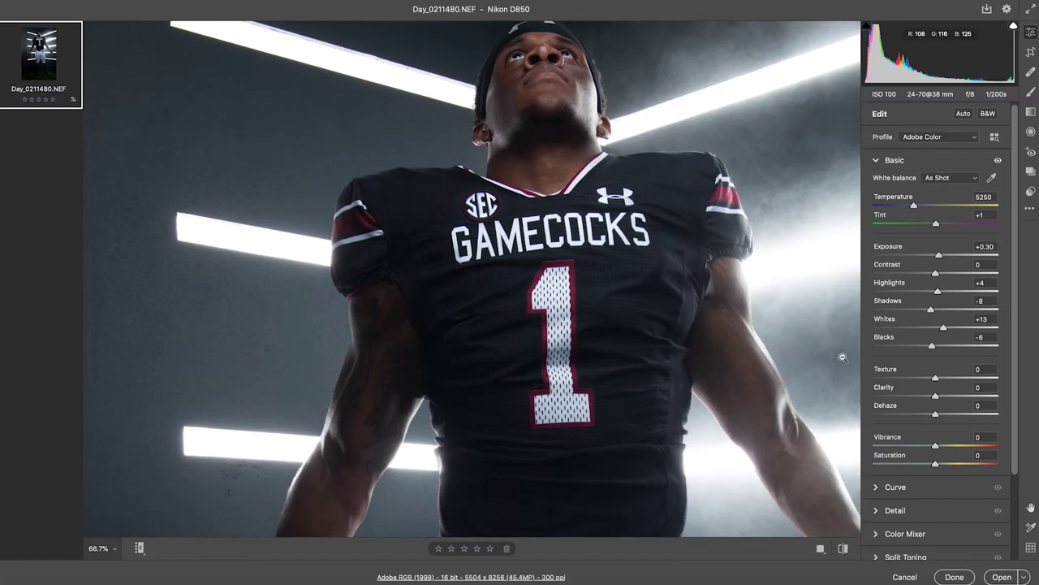
drag(937, 398, 993, 399)
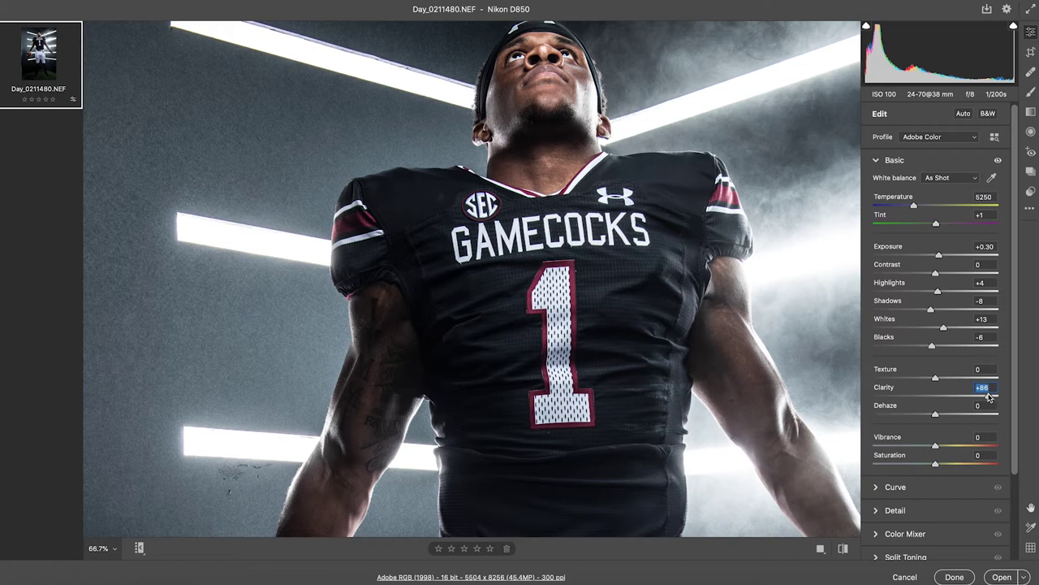
drag(988, 399, 956, 405)
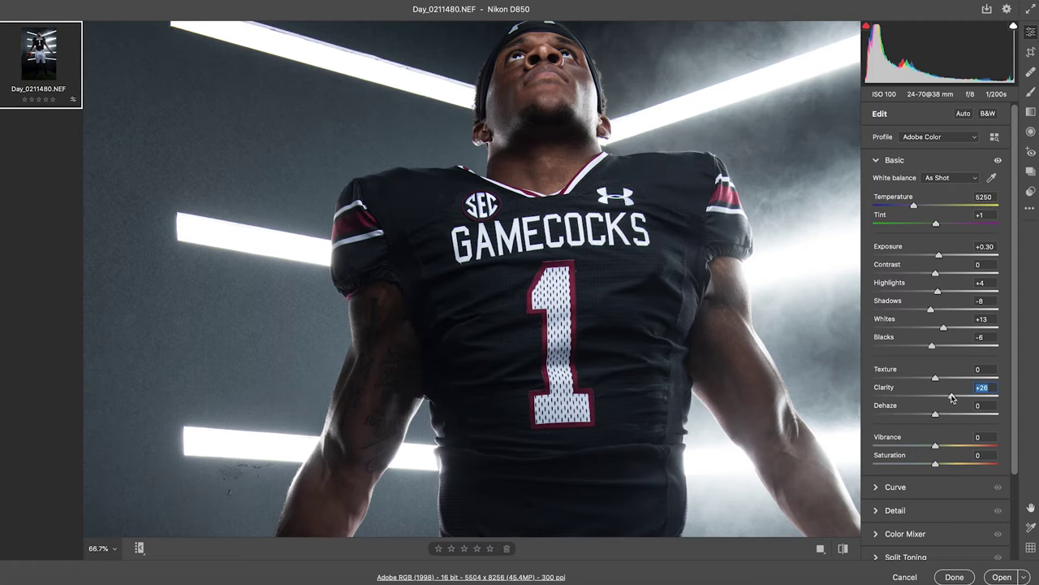
drag(952, 397, 953, 397)
Set Texture to +6 for the raw photo.
mouse_move(935, 379)
mouse_down()
mouse_move(984, 387)
mouse_move(953, 390)
mouse_up()
drag(943, 392, 942, 392)
key(shift+Tab)
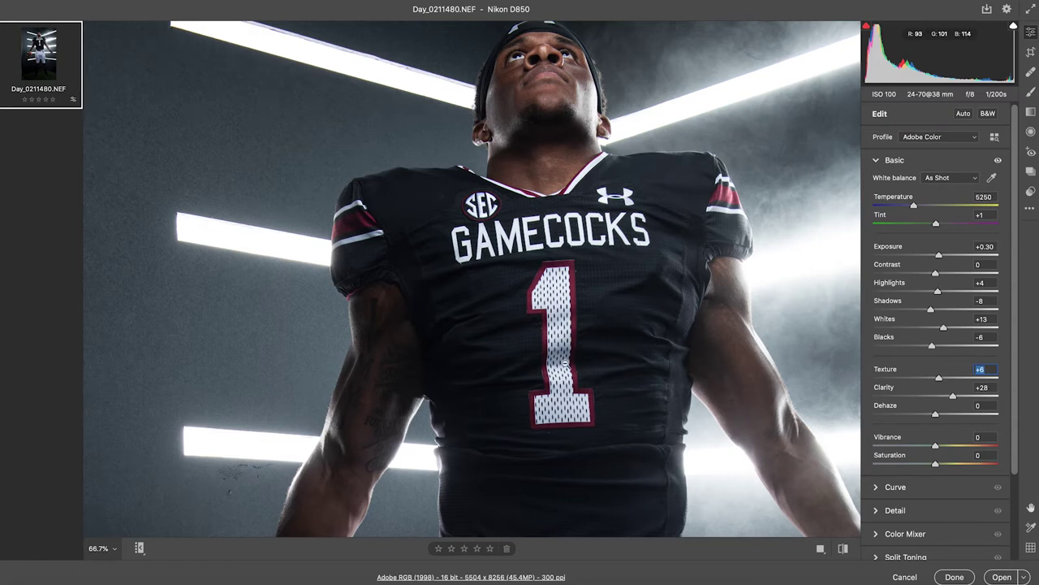
Raise the Contrast to +23 and check the effect on the player at a smaller magnification.
scroll(914, 439, down, 5)
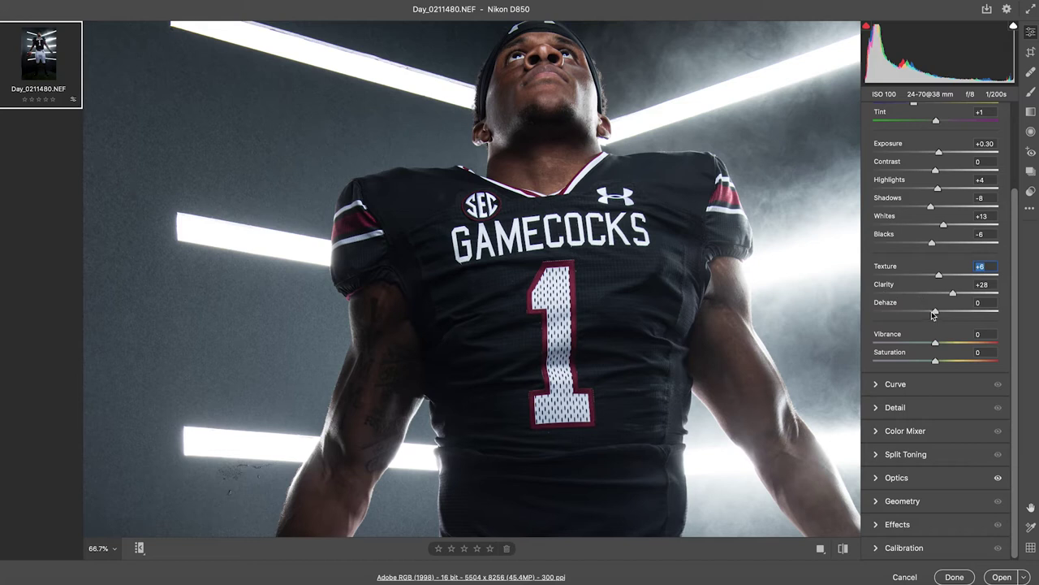
scroll(933, 315, up, 3)
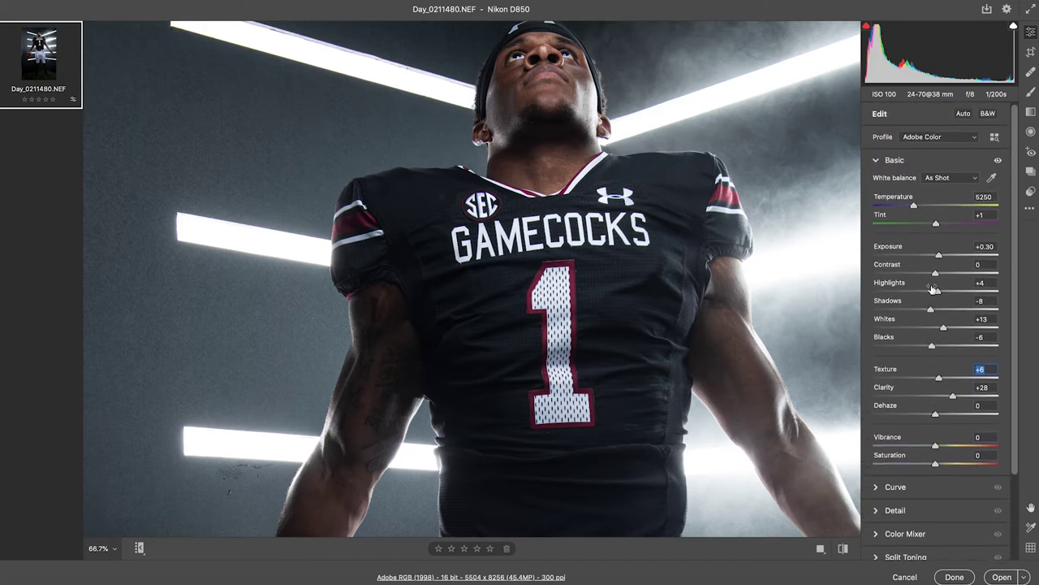
drag(935, 273, 948, 276)
click(951, 276)
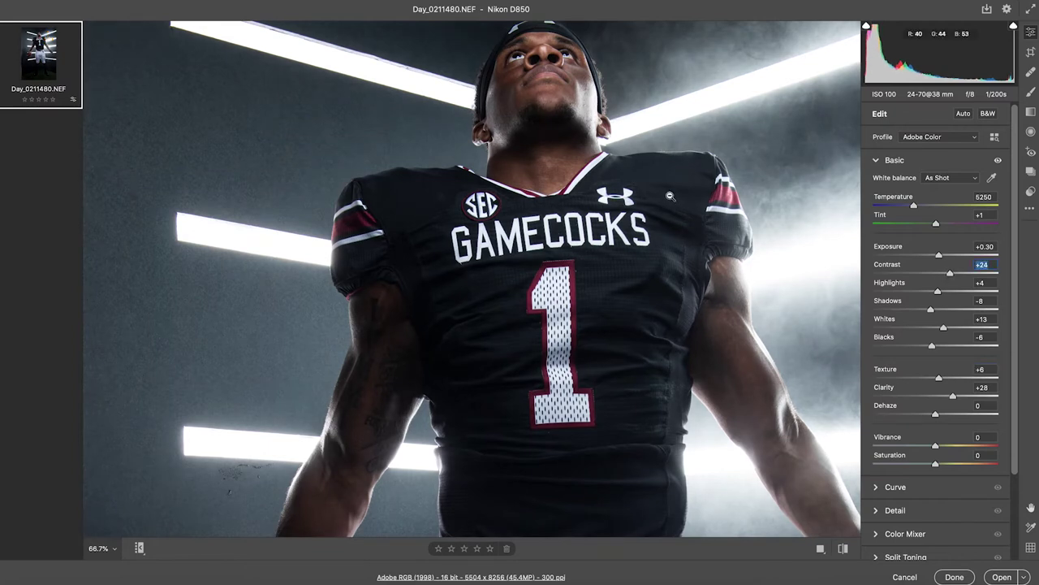
alt+click(672, 198)
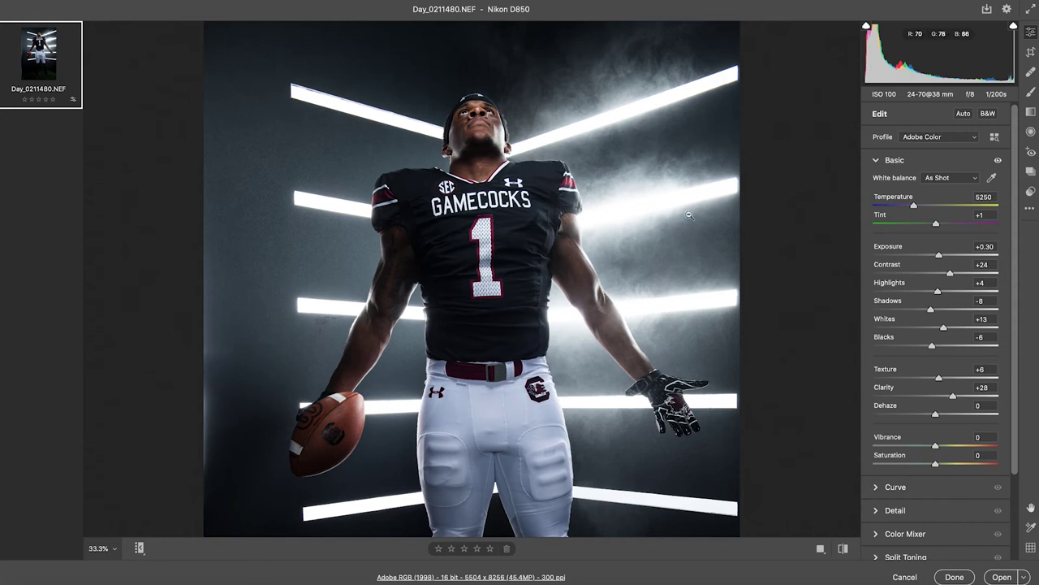
drag(951, 276, 953, 276)
click(950, 276)
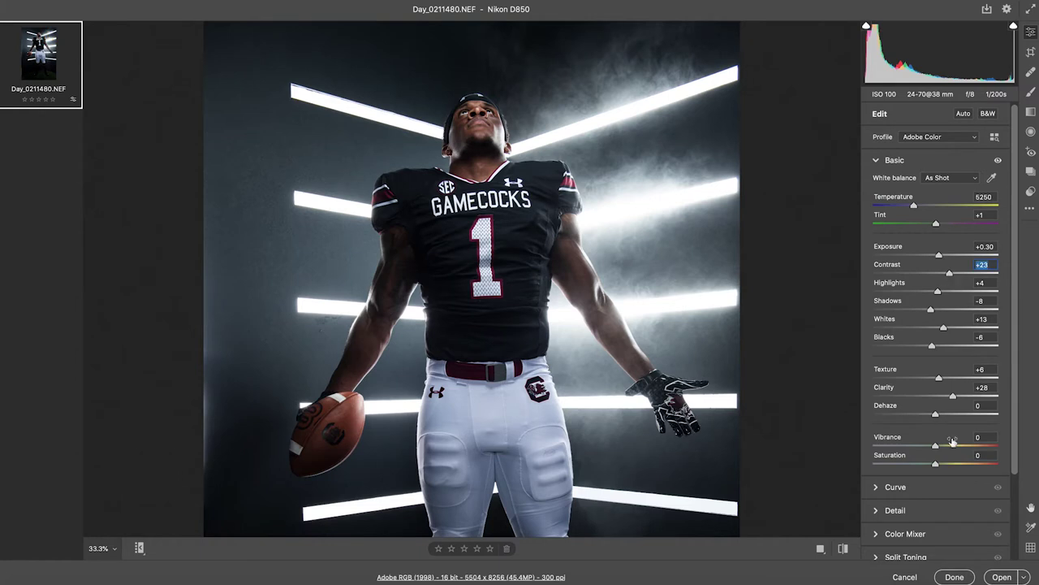
Increase the Sharpening amount in the Detail settings to about 48.
scroll(912, 487, down, 3)
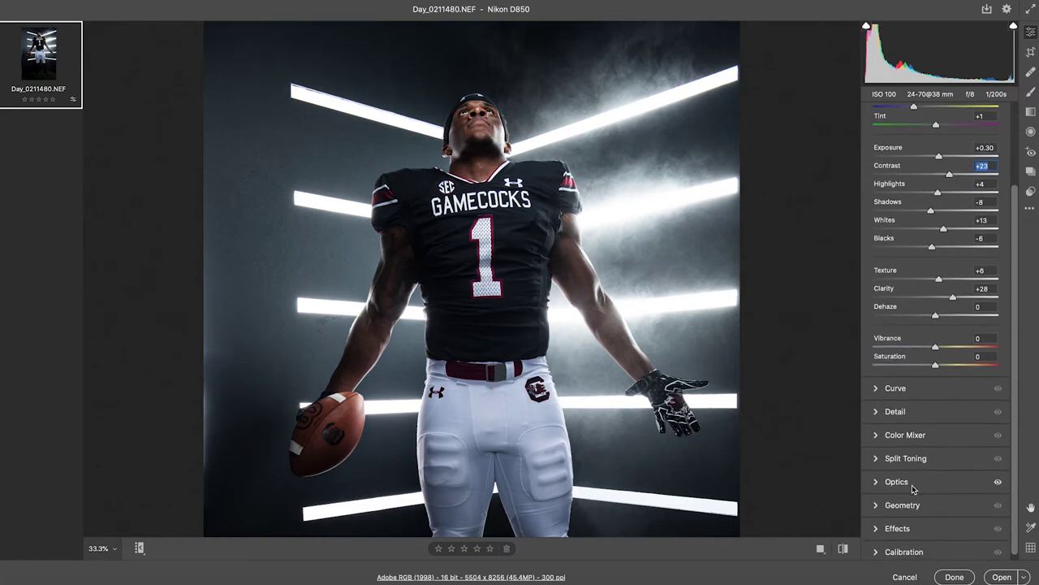
click(875, 408)
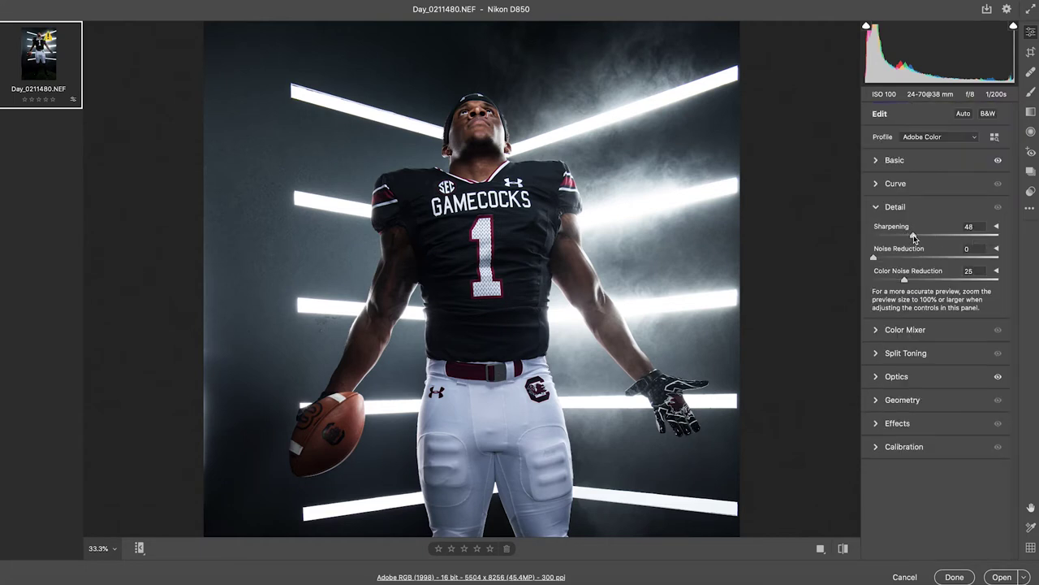
click(915, 236)
Enable the lens profile corrections in the Optics settings, switching them off and on to compare the distortion.
click(876, 377)
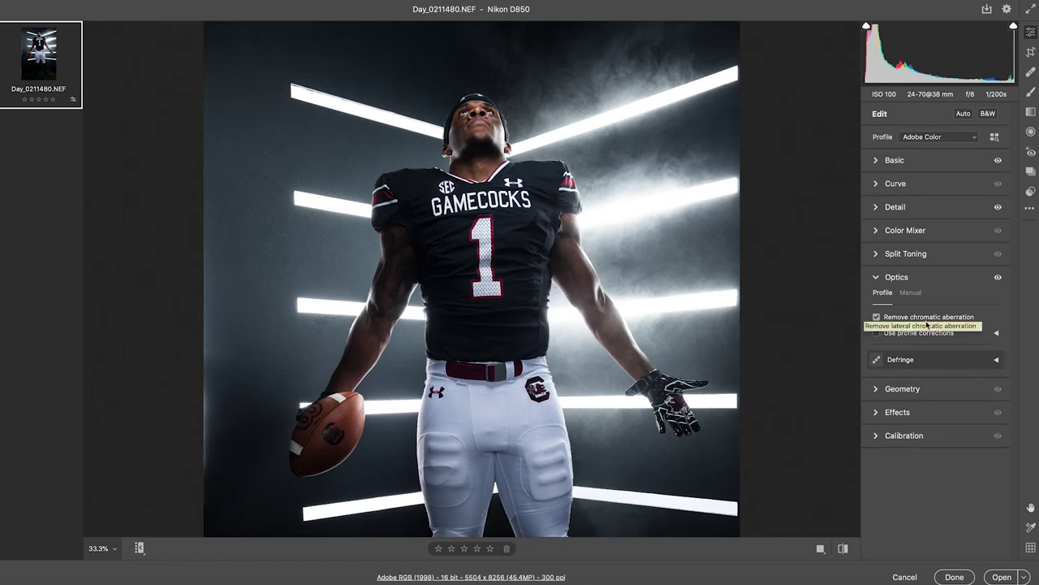
click(876, 333)
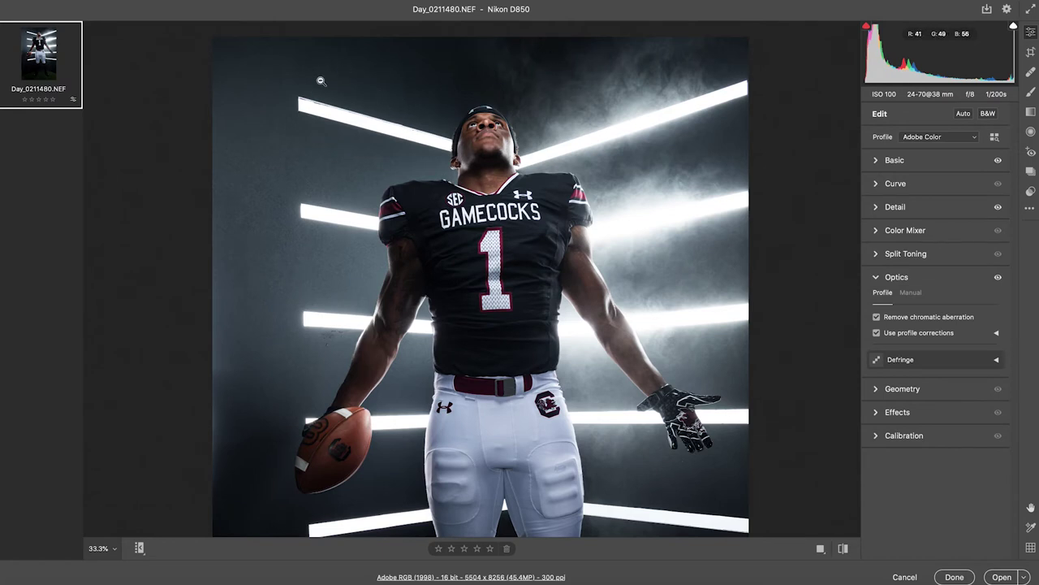
click(877, 333)
click(877, 333)
click(876, 333)
click(877, 333)
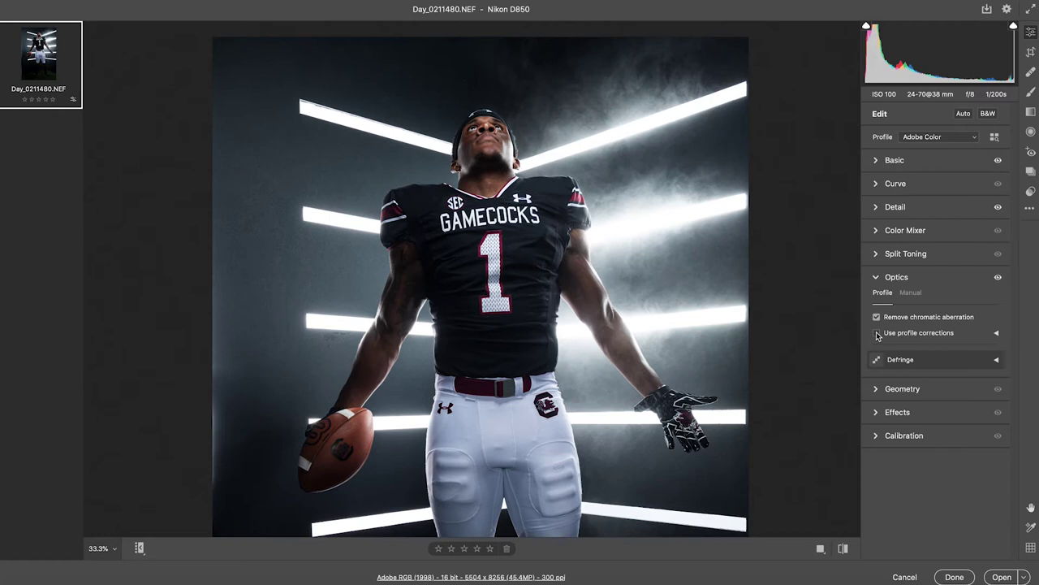
click(877, 333)
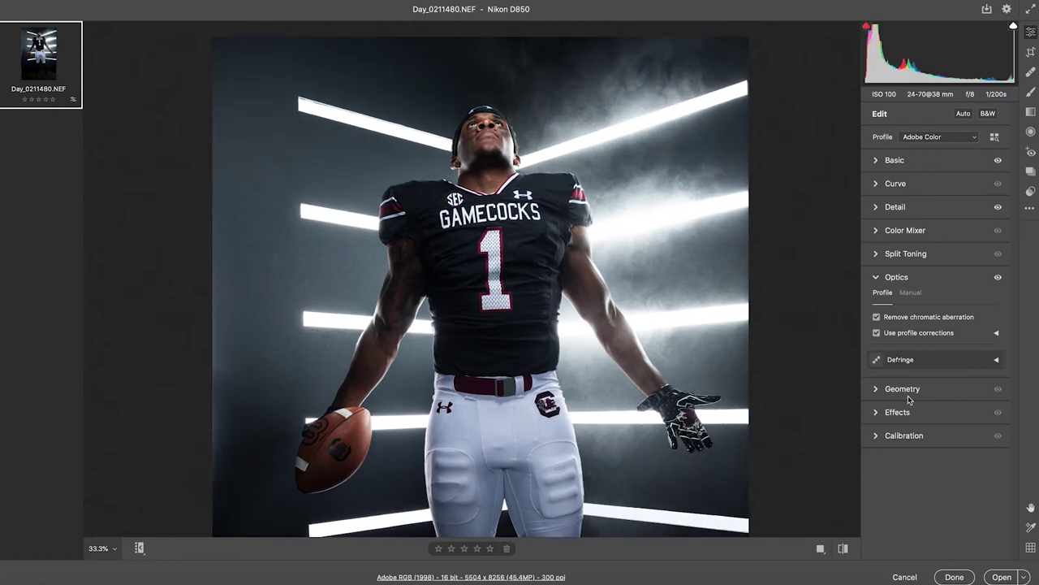
Open the developed photo in Photoshop, and select the Background layer of the Day_0211480-Recovered.psd document.
click(1002, 576)
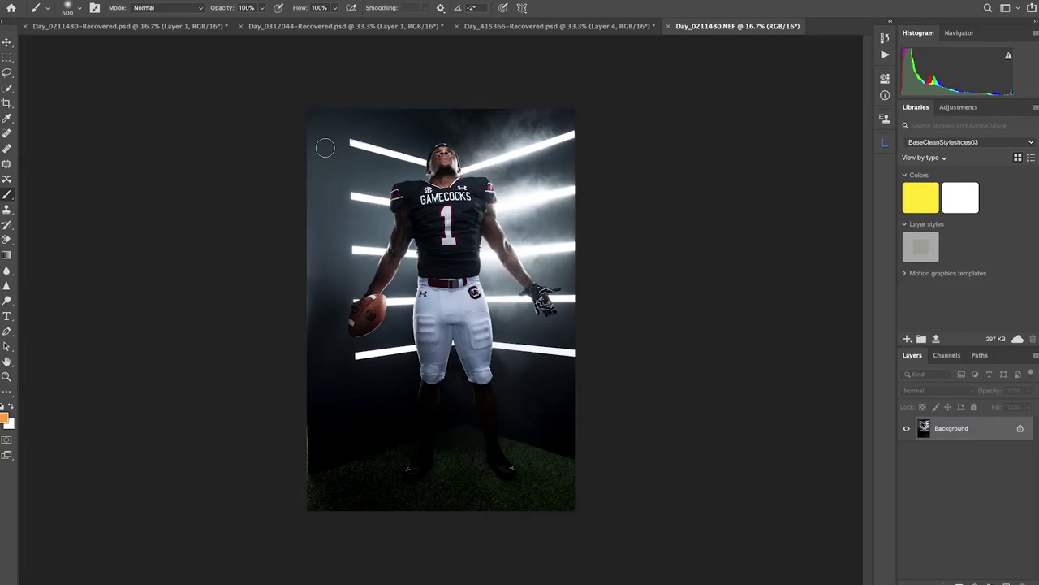
click(117, 27)
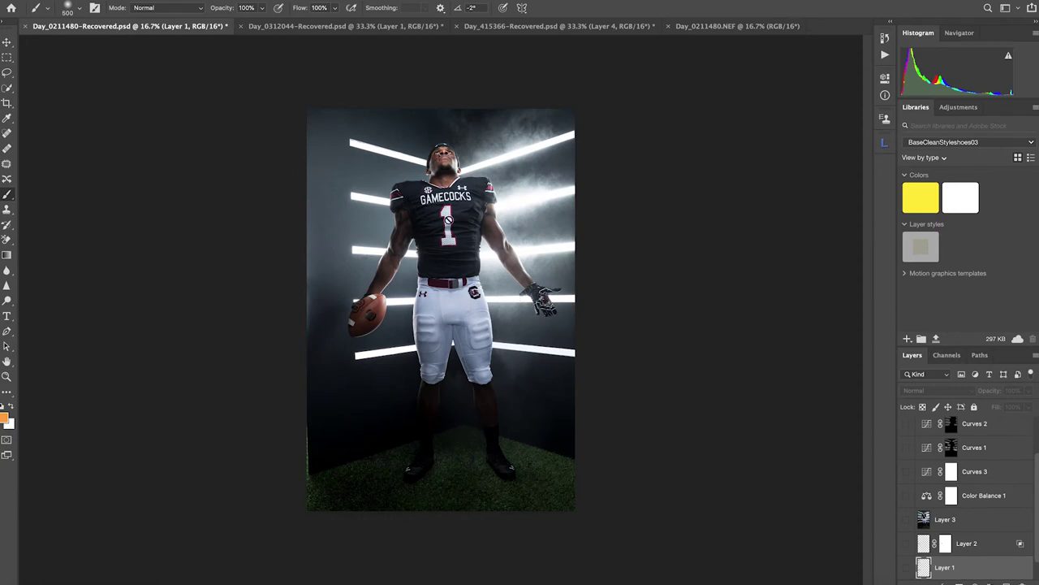
key(ctrl+plus)
key(ctrl+minus)
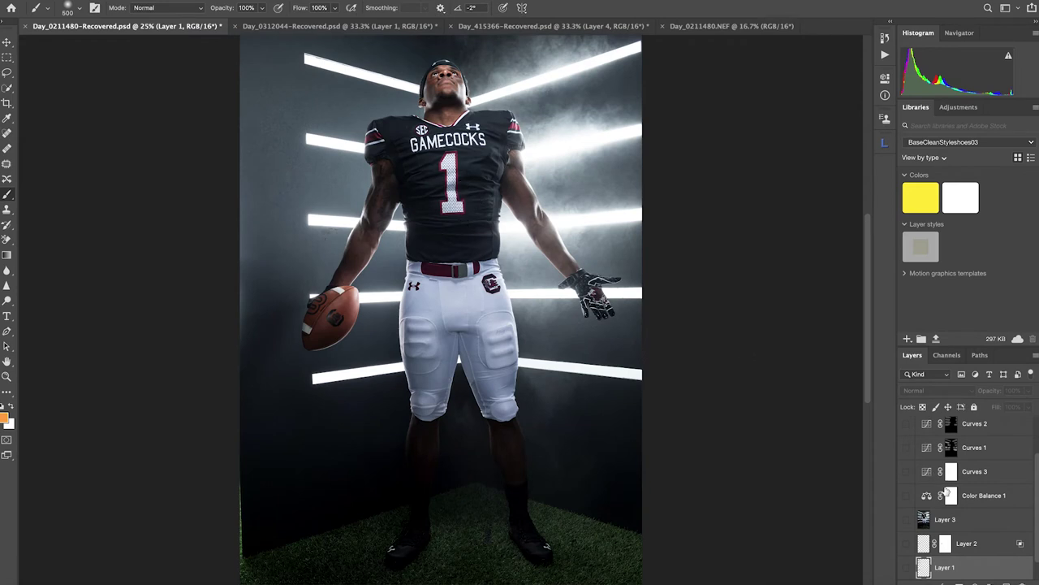
scroll(945, 493, down, 1)
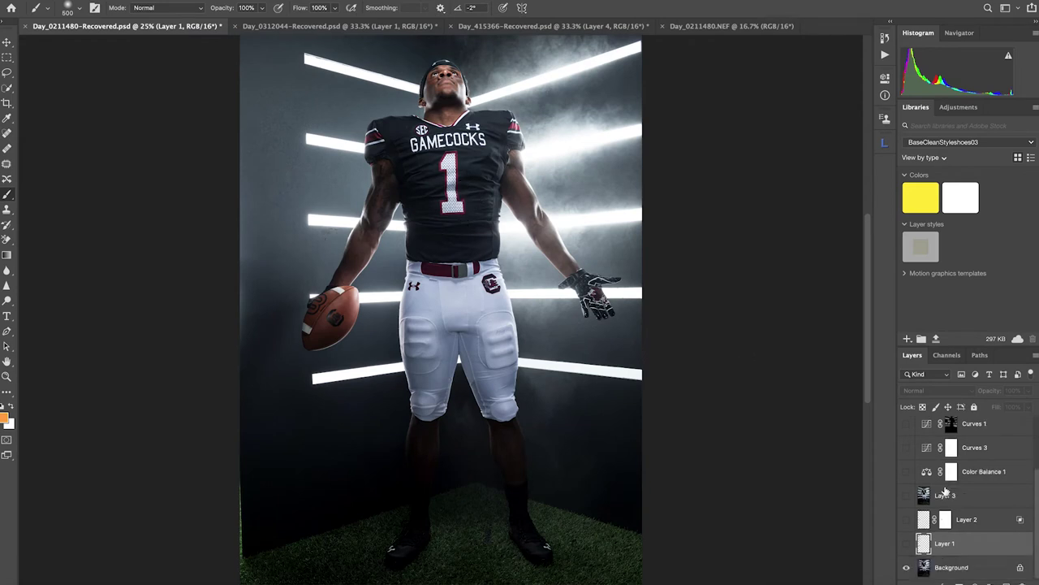
click(962, 570)
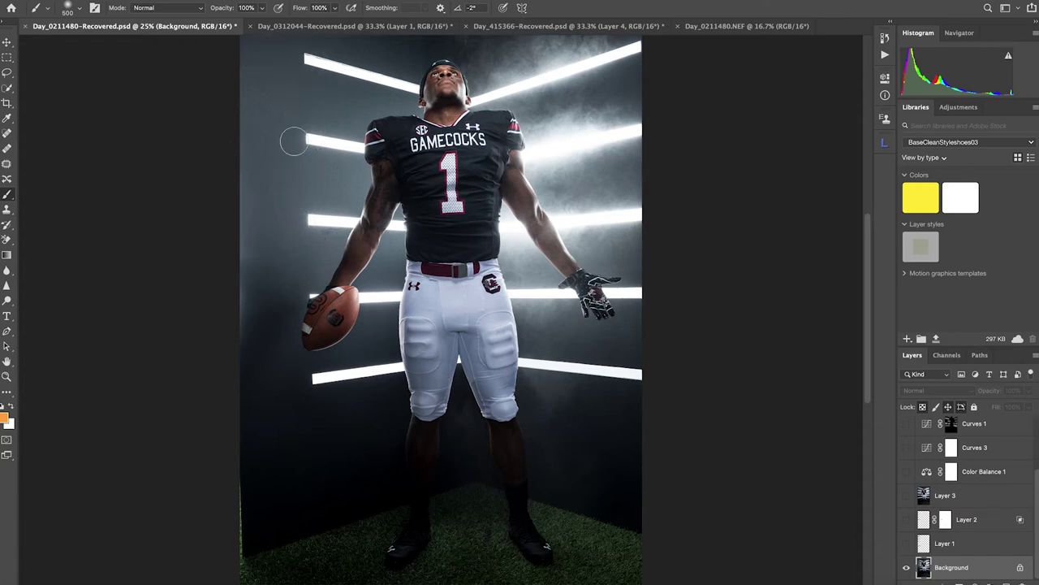
Show Layer 1, Layer 2 and Layer 3 one after another above the Background.
click(907, 543)
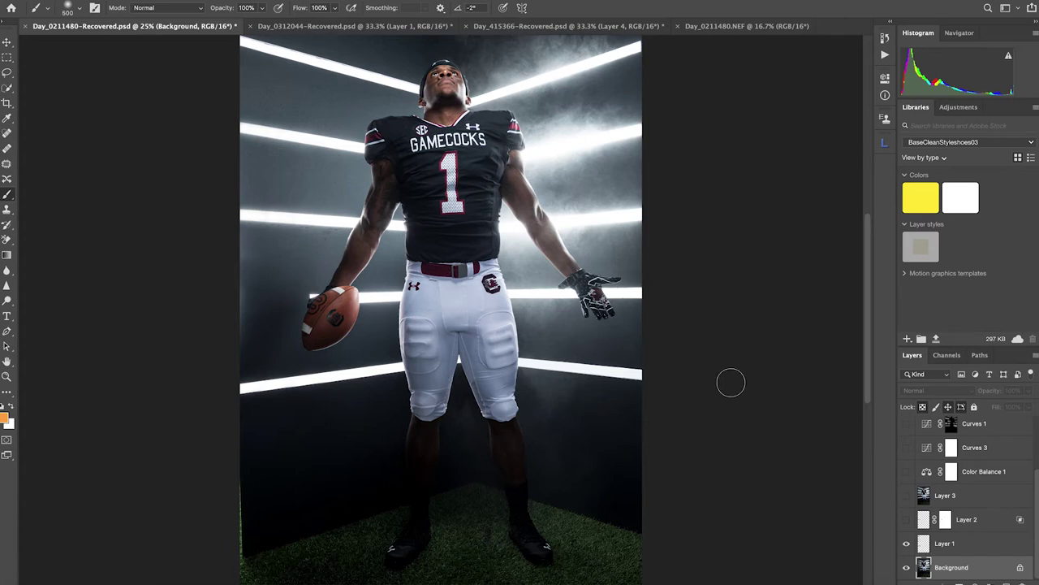
click(907, 521)
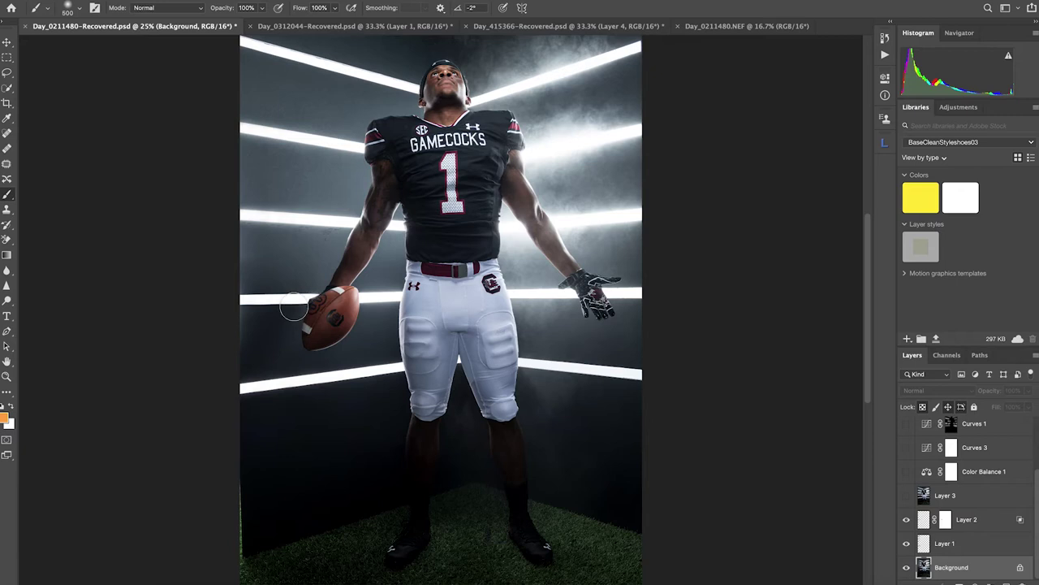
click(907, 496)
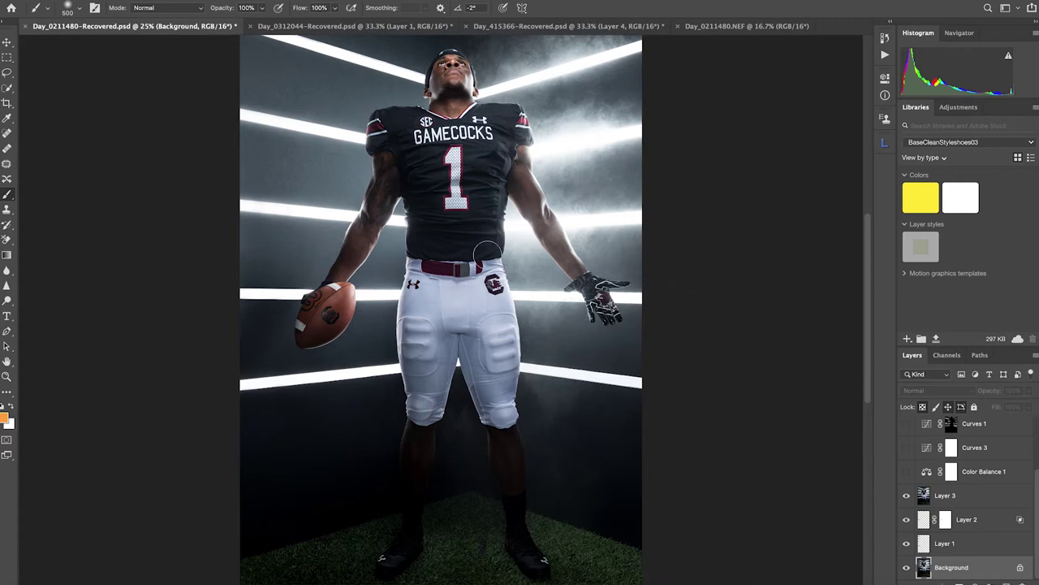
Hide Layer 3 to compare the full image without it.
scroll(487, 256, up, 2)
key(ctrl+minus)
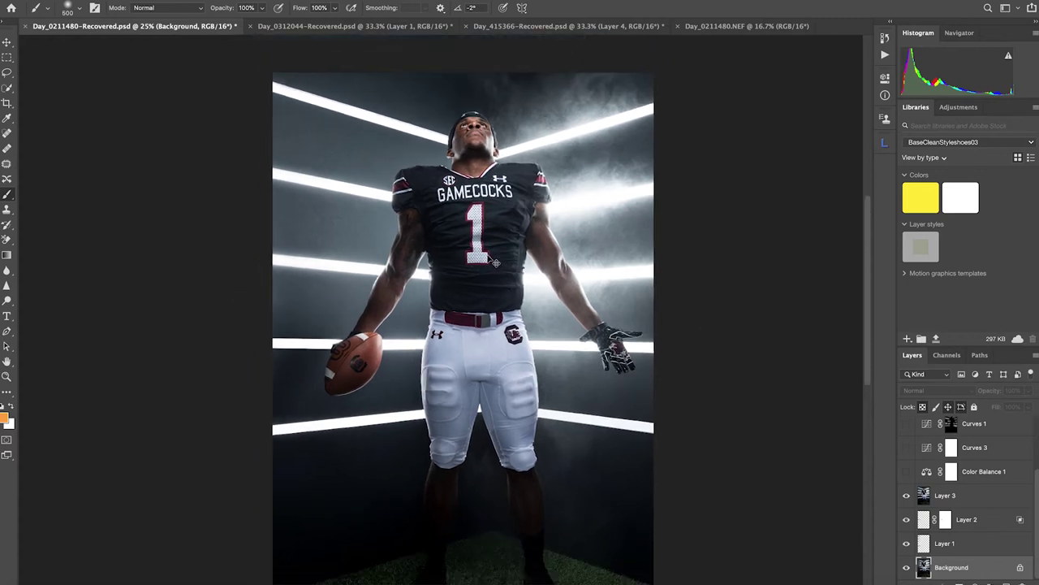
click(908, 497)
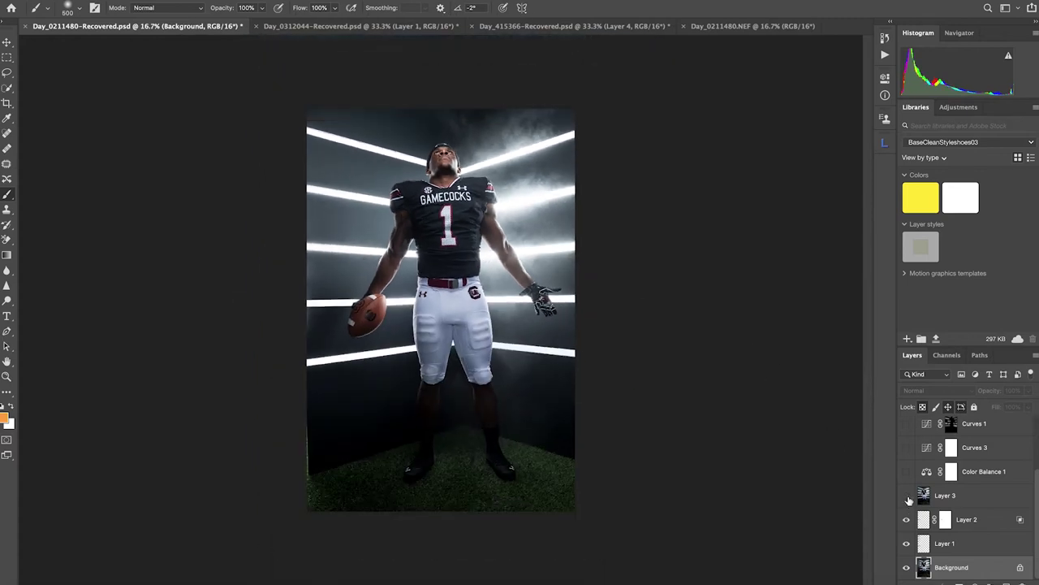
Compare the image with Layer 3 off and on, and leave Layer 3 shown.
click(907, 497)
click(907, 497)
click(908, 497)
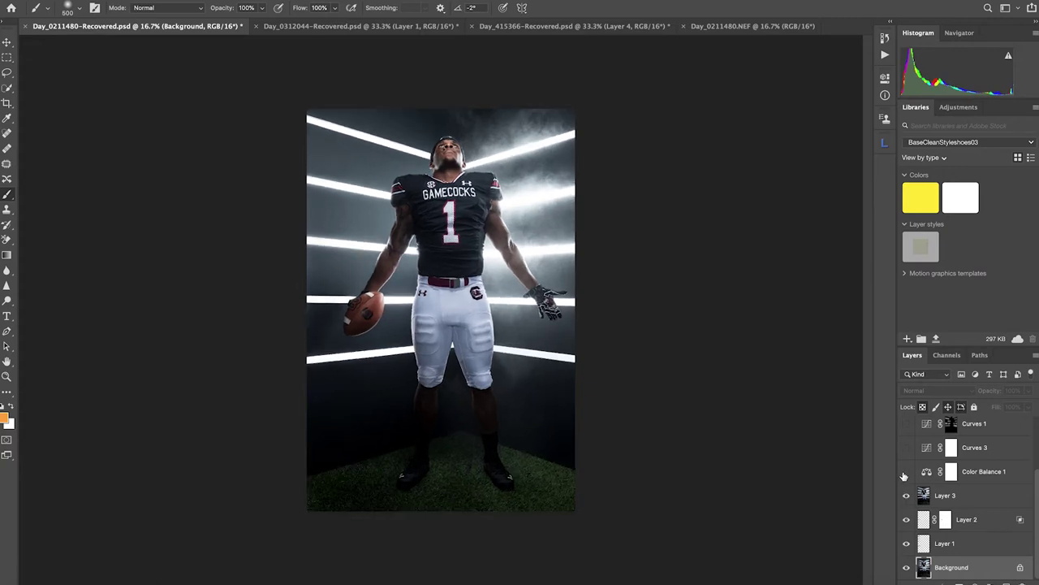
Show the Color Balance 1 layer above Layer 3 and open its adjustment settings.
key(ctrl+plus)
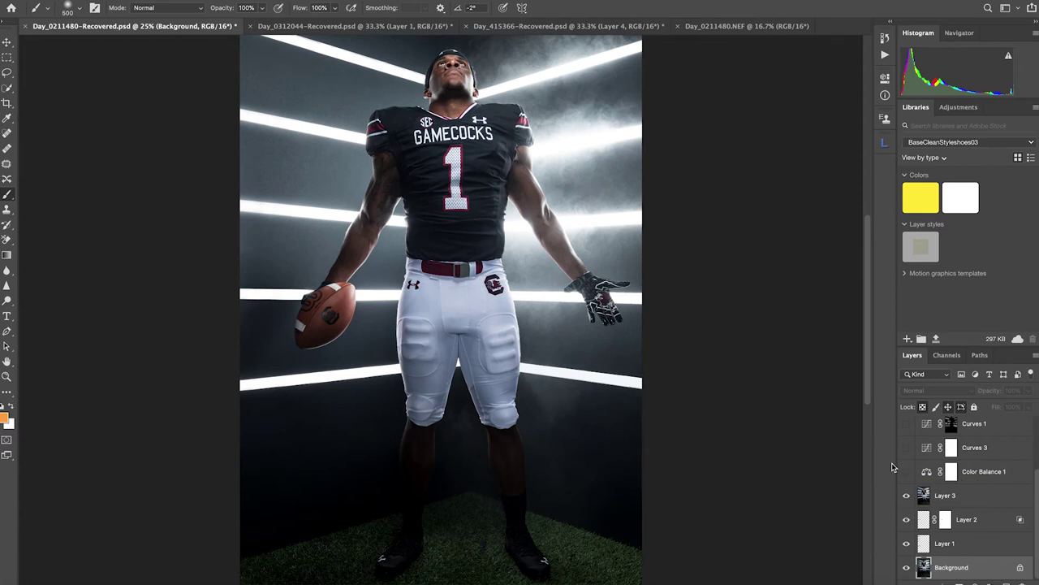
click(907, 472)
double_click(926, 473)
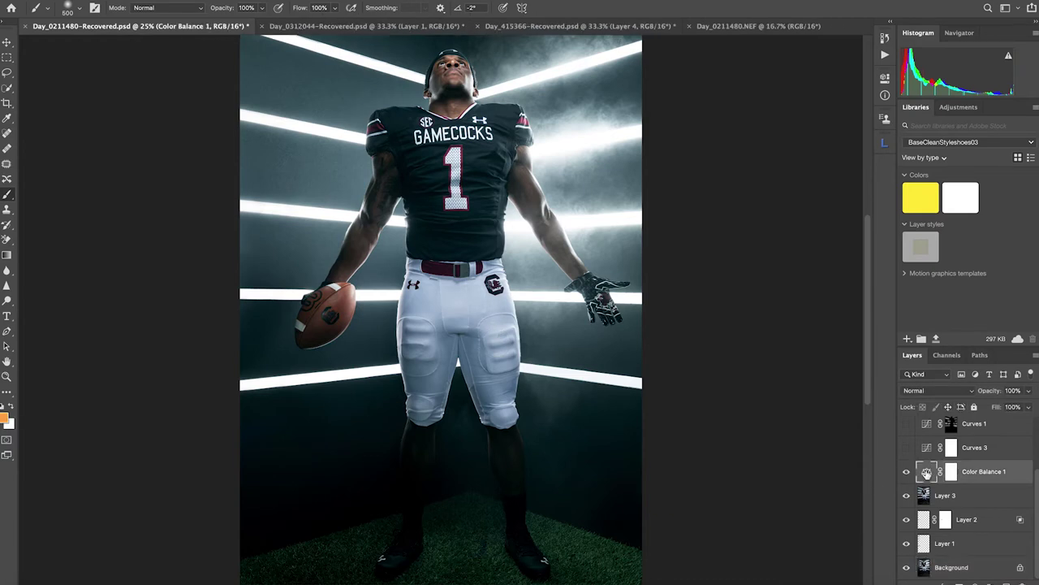
Examine the Color Balance 1 slider values for the Shadows and Highlights tones and their effect on the player.
click(784, 113)
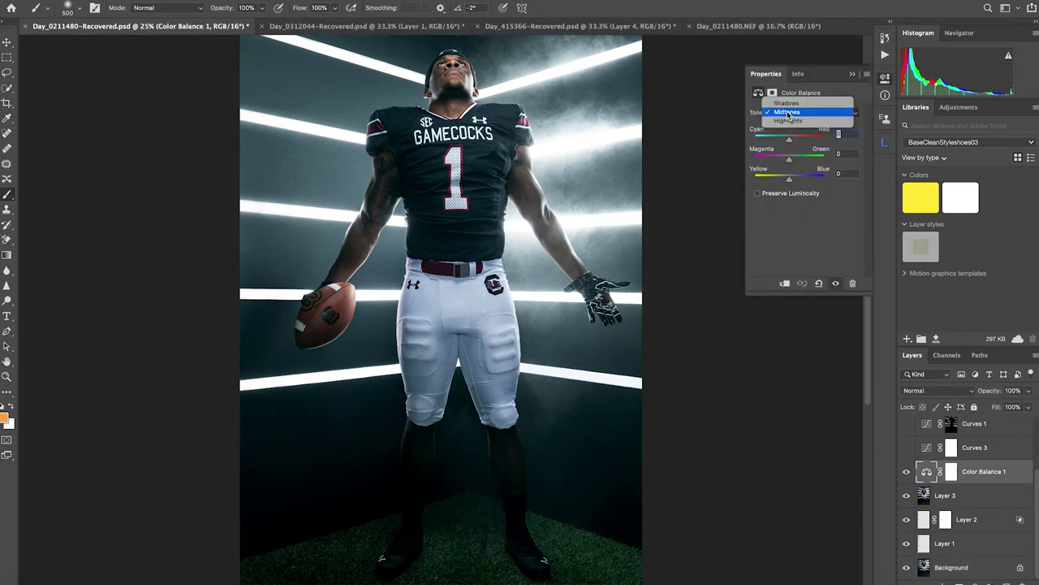
click(787, 103)
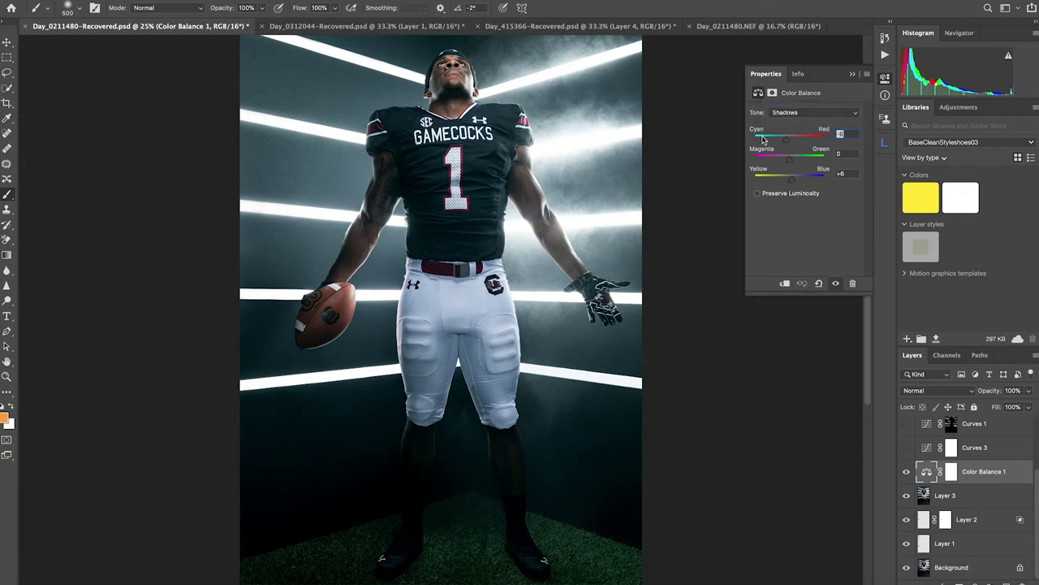
key(ctrl+plus)
key(ctrl+plus)
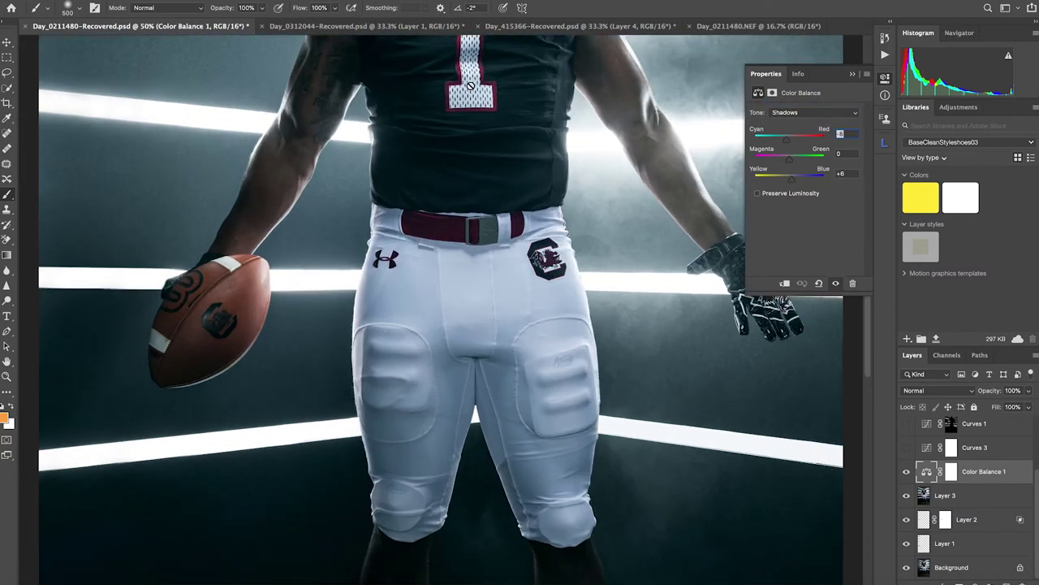
drag(499, 105, 487, 358)
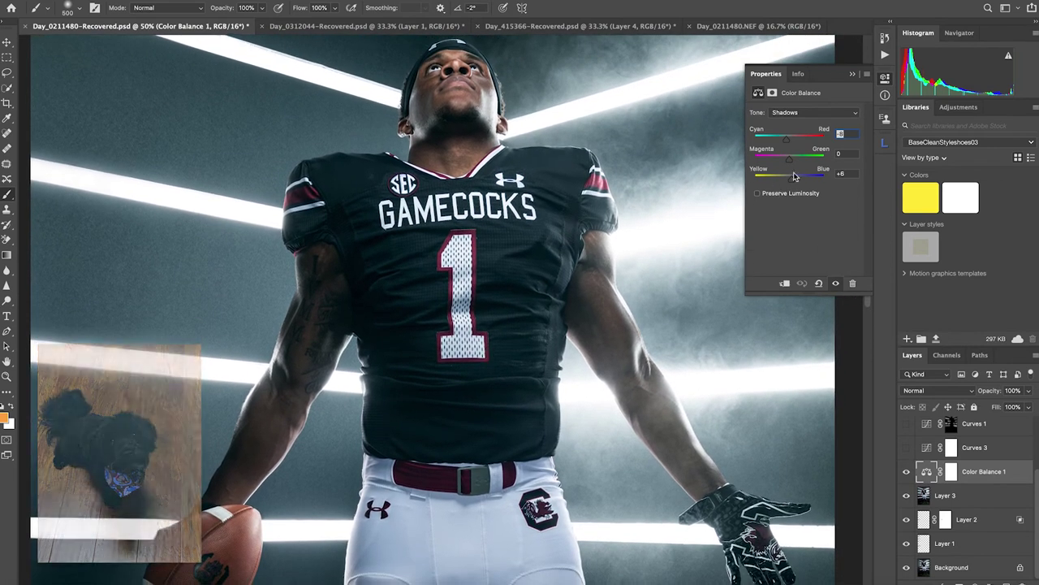
click(811, 114)
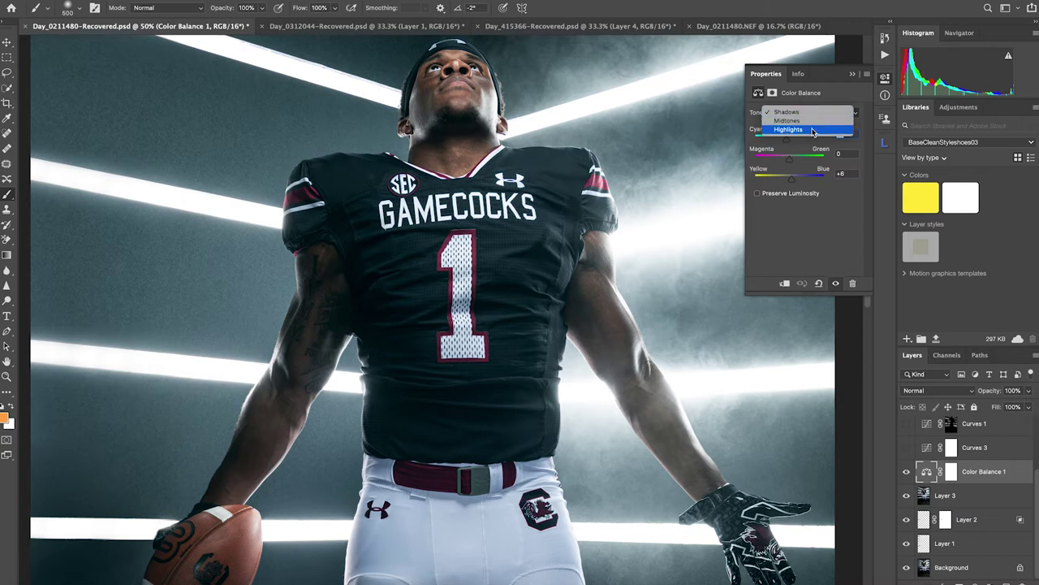
click(812, 132)
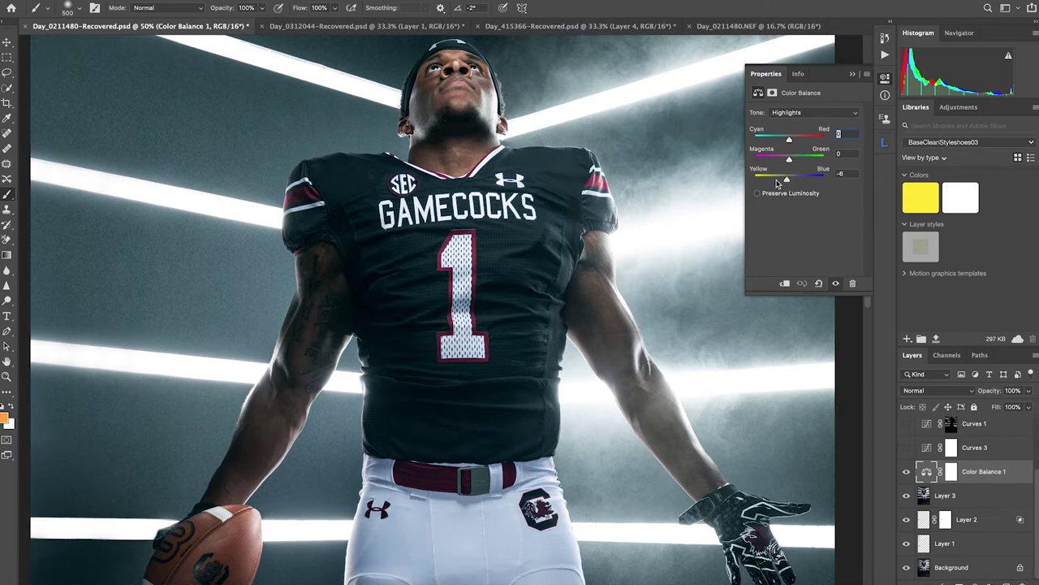
drag(499, 92, 516, 126)
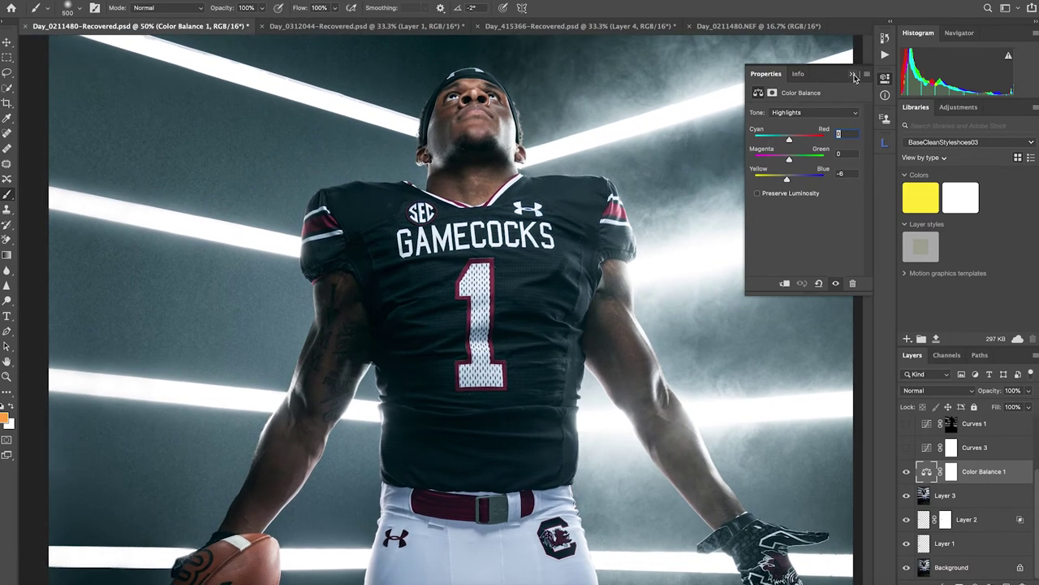
click(852, 75)
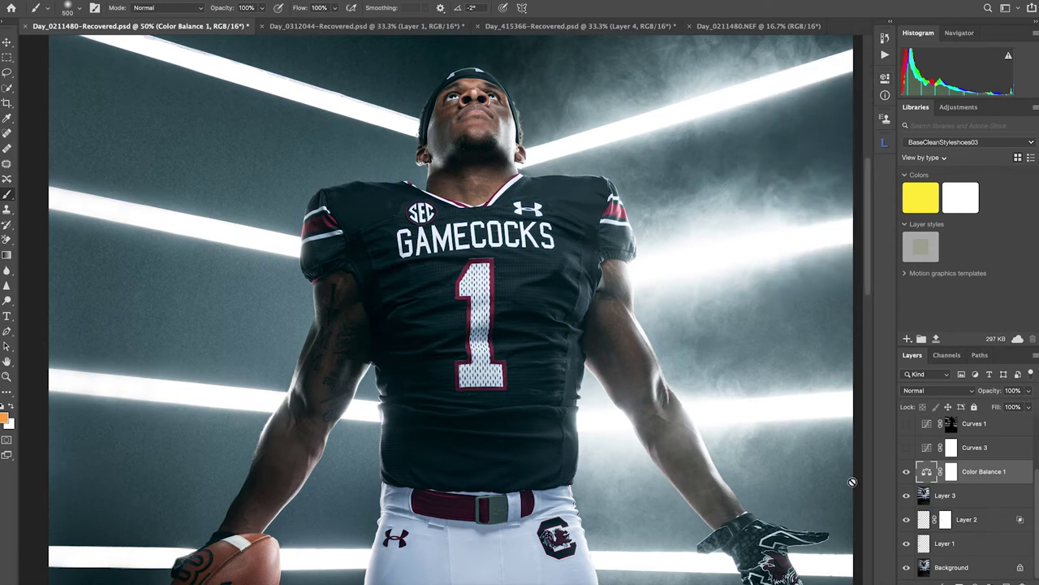
Compare the portrait's color repeatedly with the Color Balance 1 layer off and on.
click(907, 472)
click(907, 472)
click(907, 473)
click(906, 472)
click(907, 473)
click(907, 473)
Show the Curves 3 and Curves 1 adjustment layers, and inspect the curve of Curves 3.
click(908, 449)
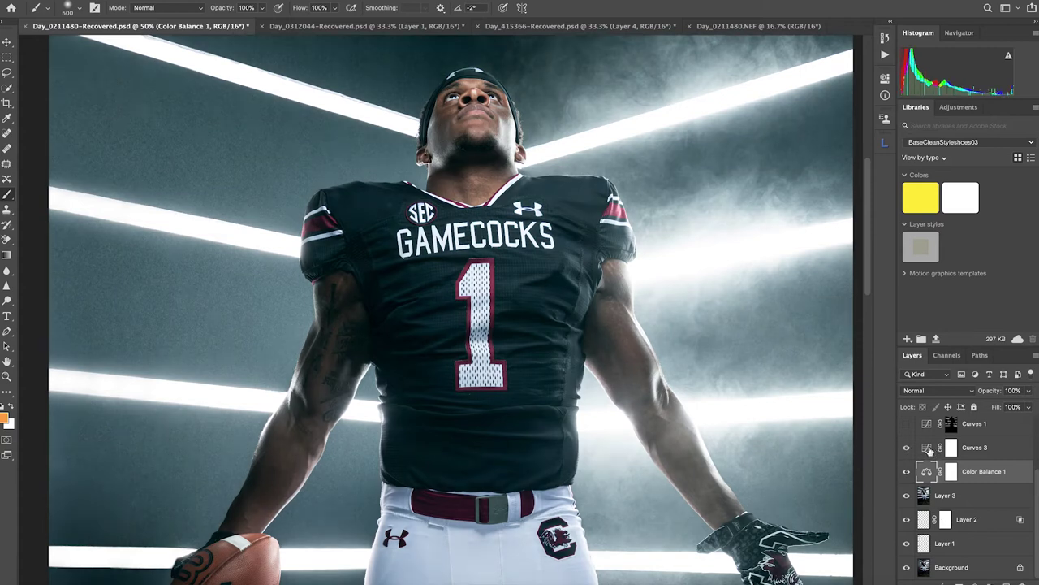
double_click(927, 448)
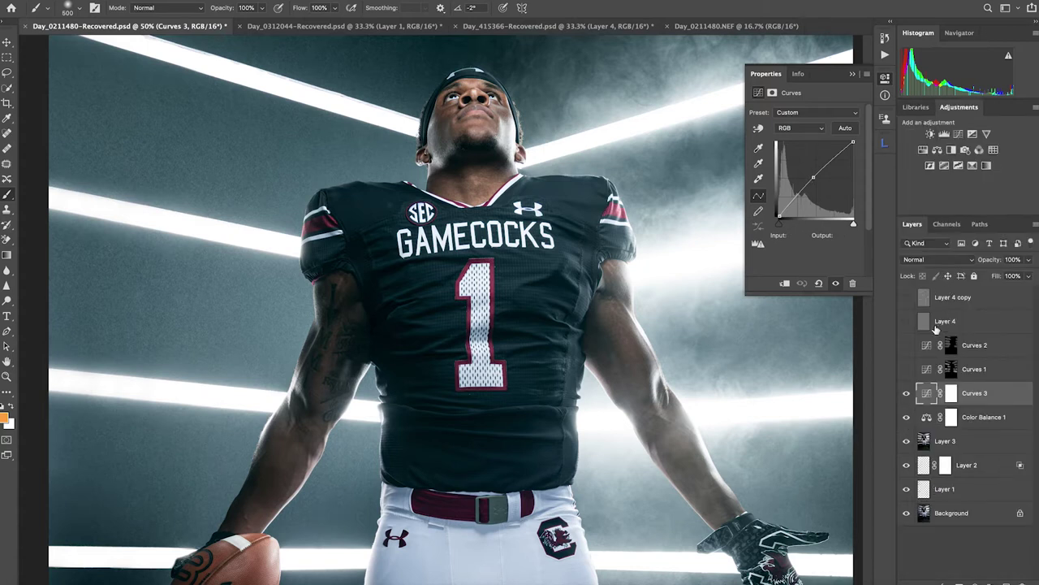
click(907, 370)
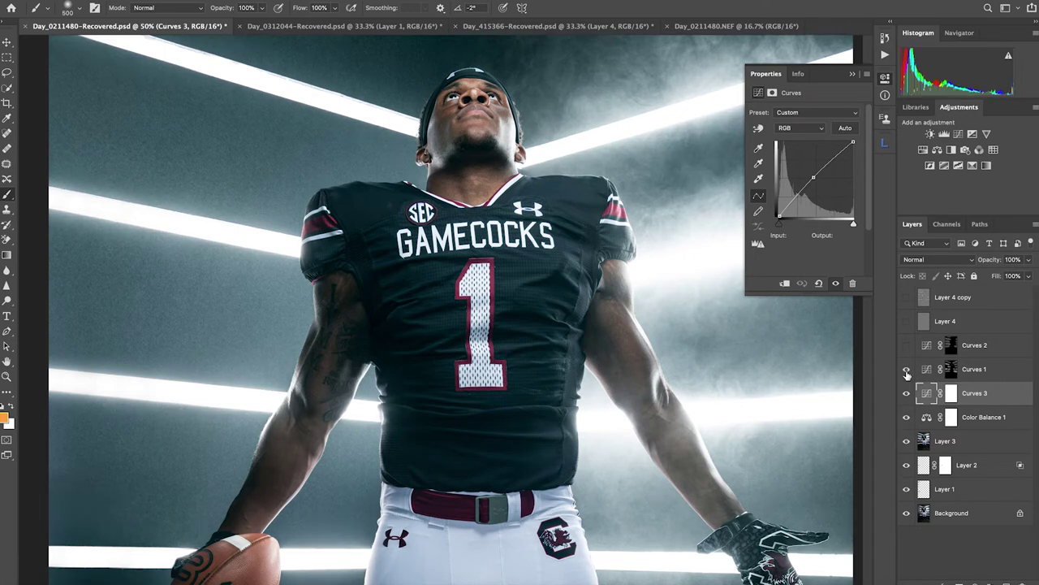
key(ctrl+minus)
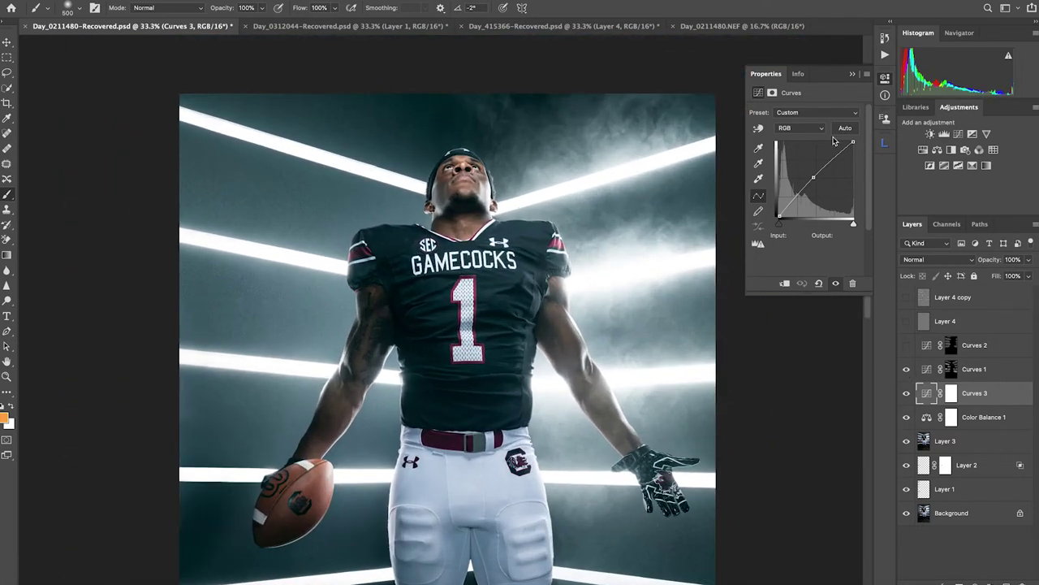
click(852, 74)
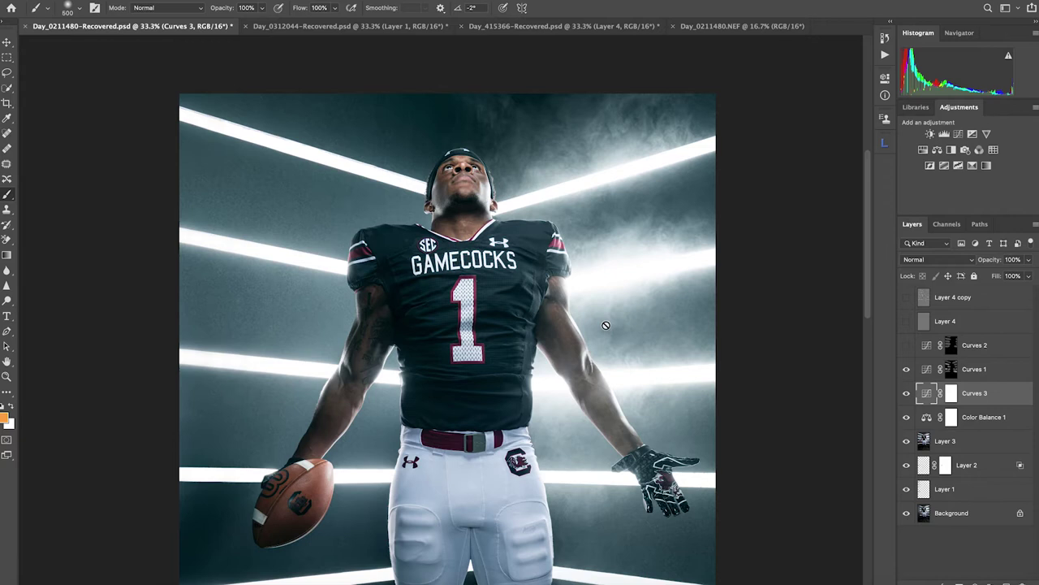
scroll(601, 322, down, 2)
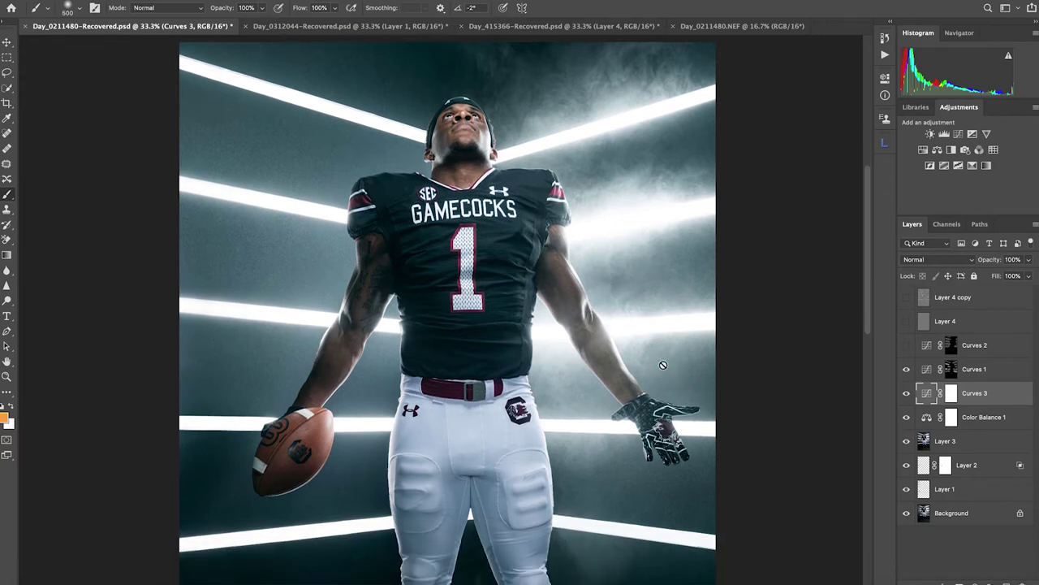
Show the Curves 2 layer and open its curve settings.
click(952, 394)
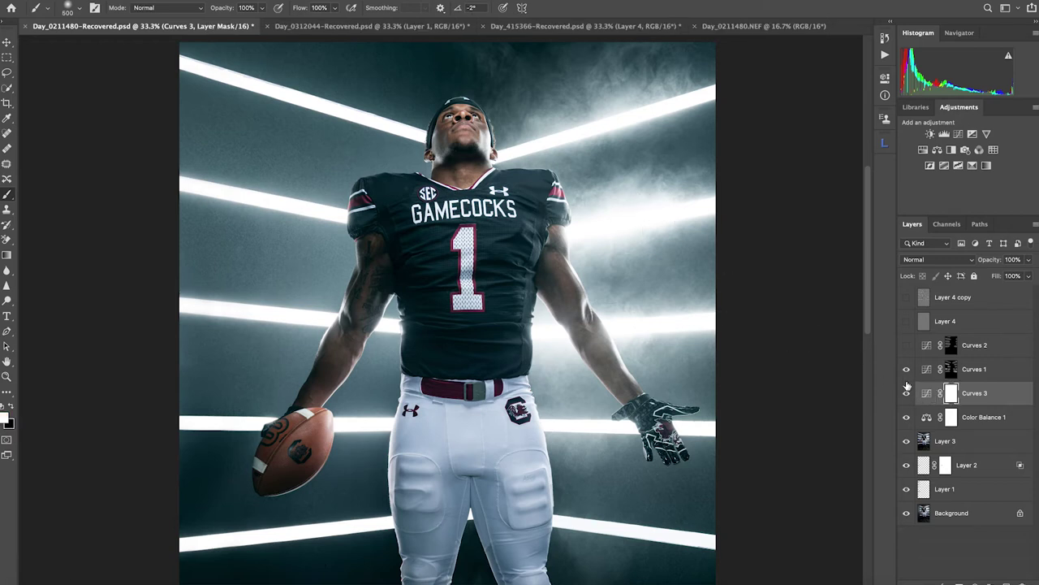
click(906, 345)
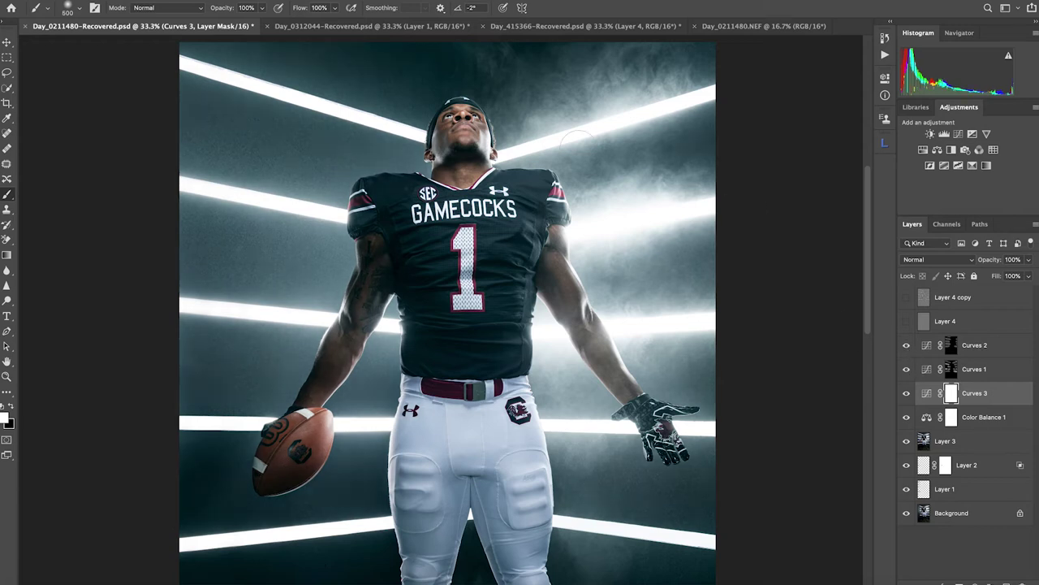
click(928, 349)
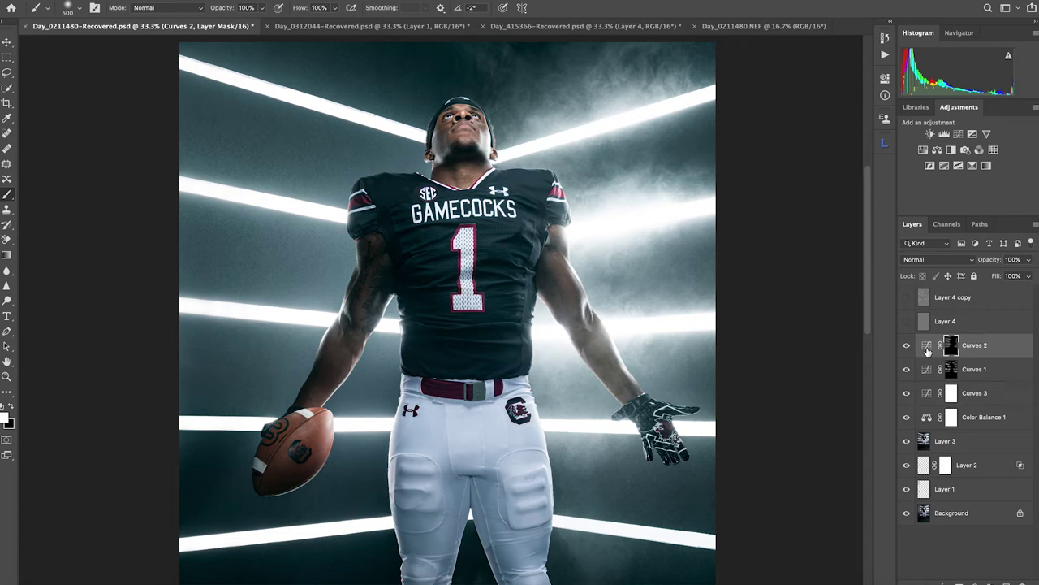
double_click(928, 350)
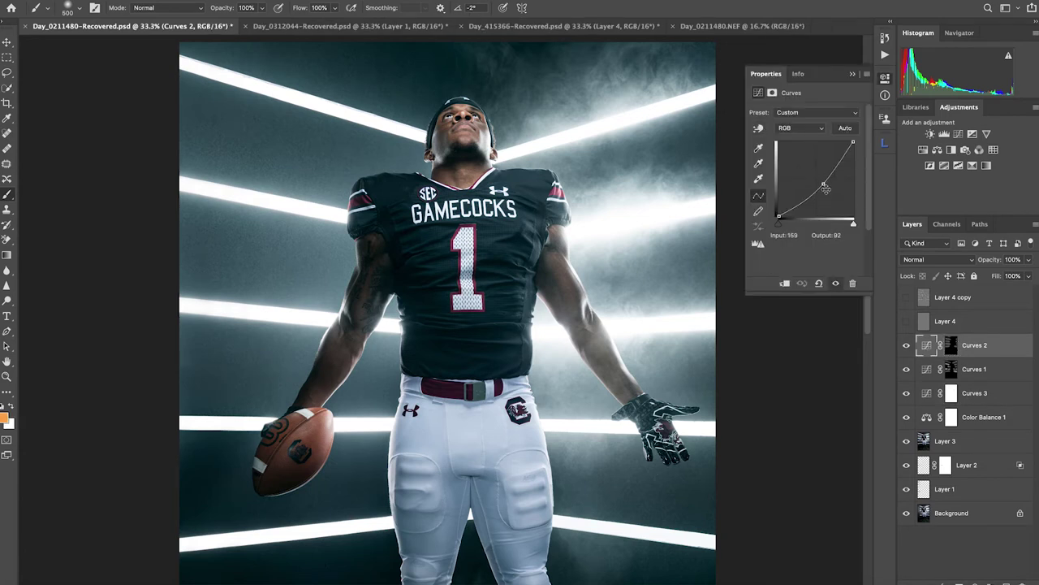
Try painting white with a 900 px brush on the Curves 2 mask over the backdrop's upper-left area.
click(952, 345)
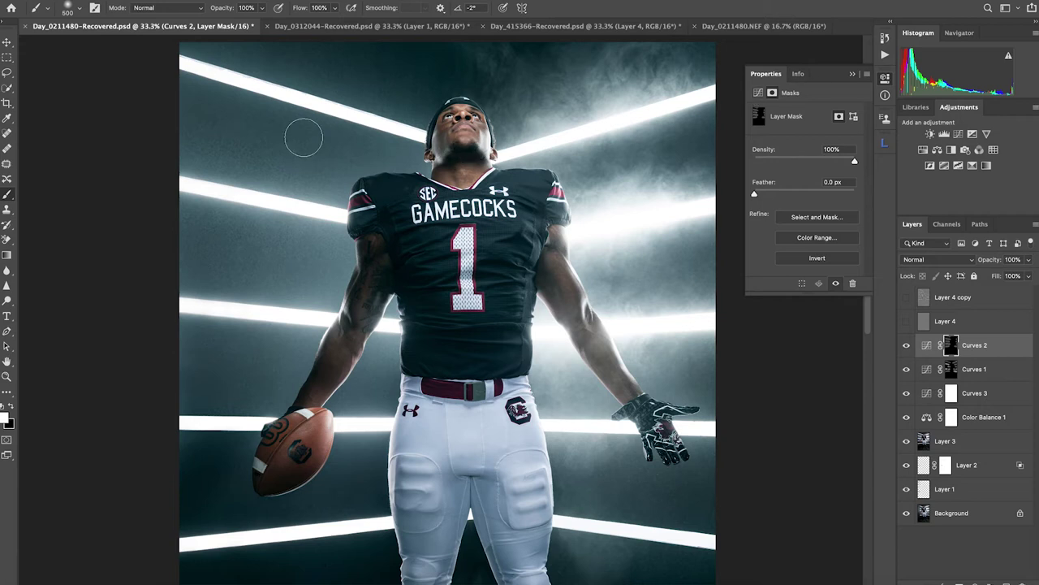
key(bracketright)
key(bracketright)
key(bracketright)
key(bracketright)
mouse_move(199, 121)
mouse_down()
mouse_move(355, 169)
mouse_move(272, 166)
mouse_move(181, 134)
mouse_up()
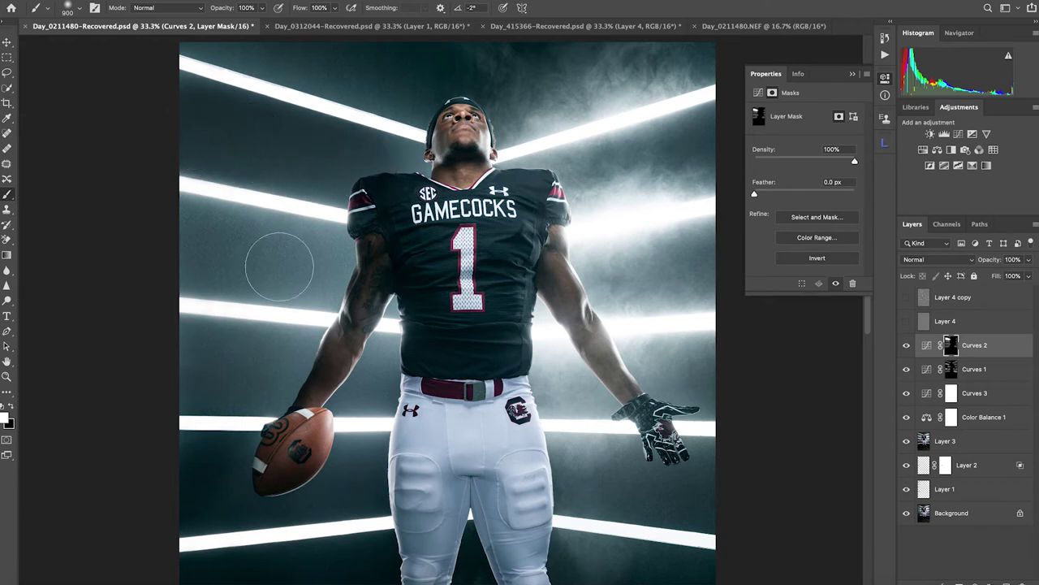
key(ctrl+z)
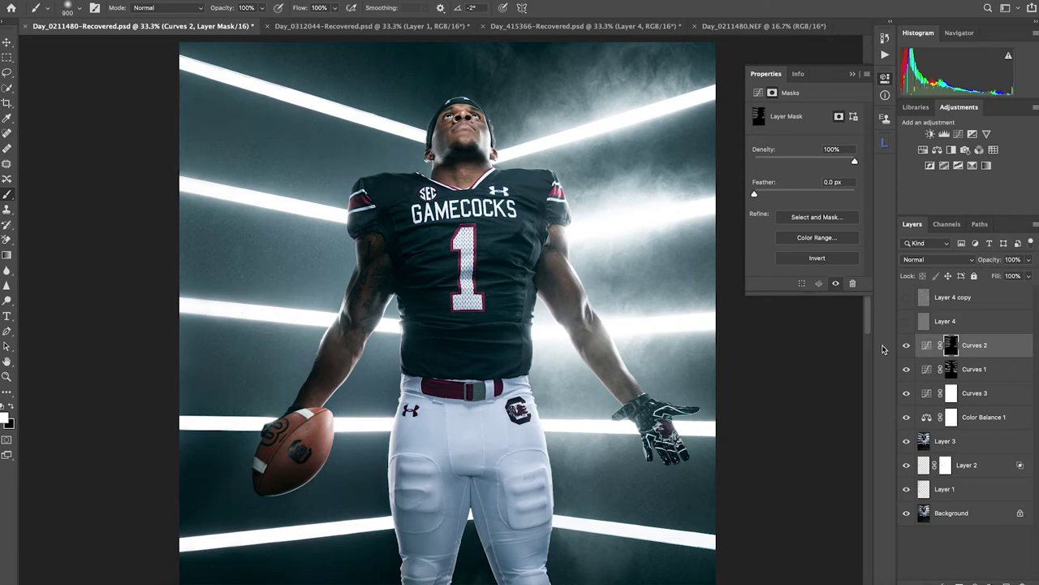
Examine the Curves 2 mask as a red overlay, and compare the image with Curves 2 off and on.
key(backslash)
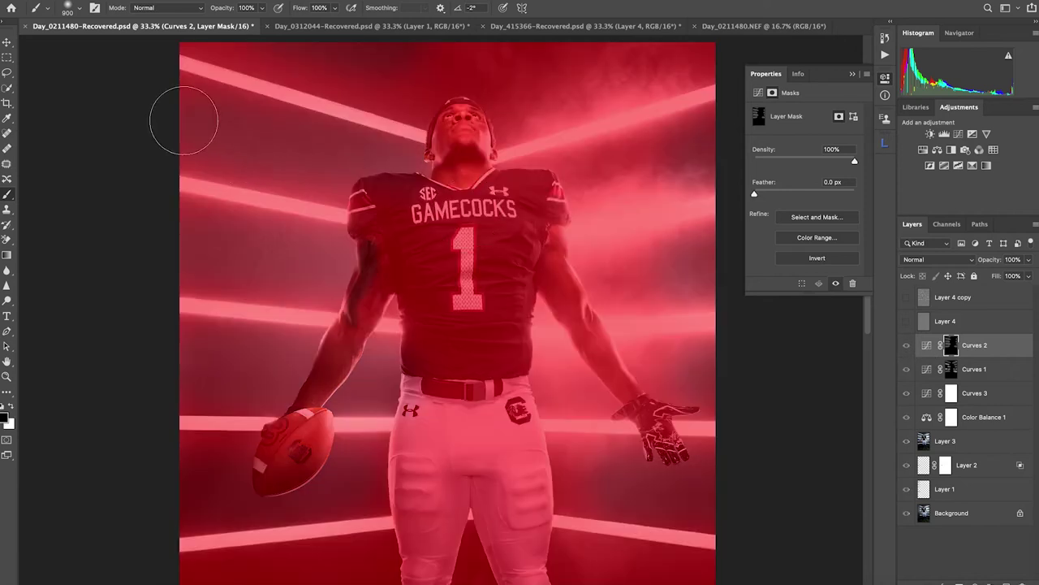
key(backslash)
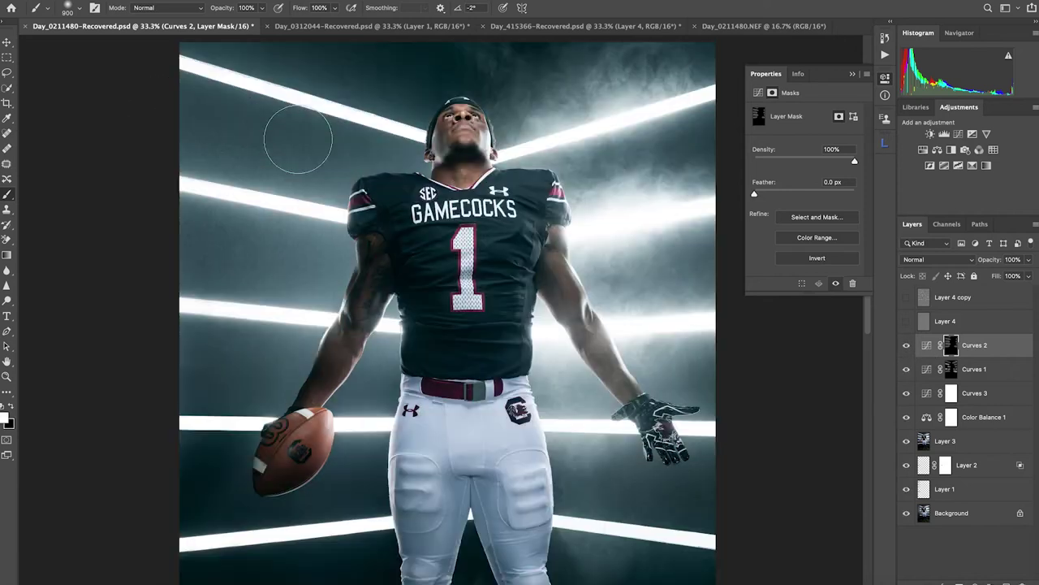
click(907, 349)
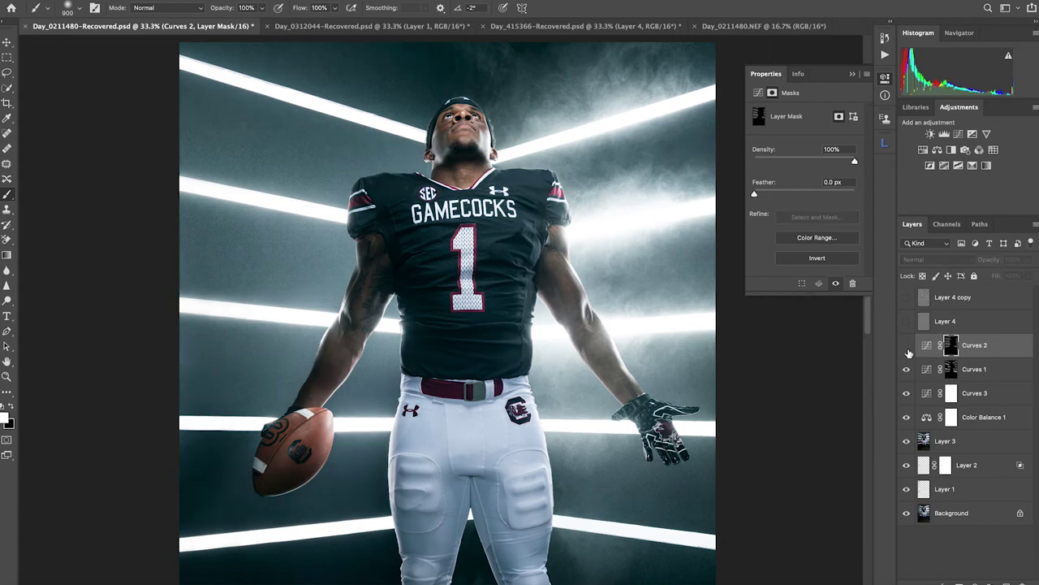
click(907, 347)
click(907, 348)
click(908, 348)
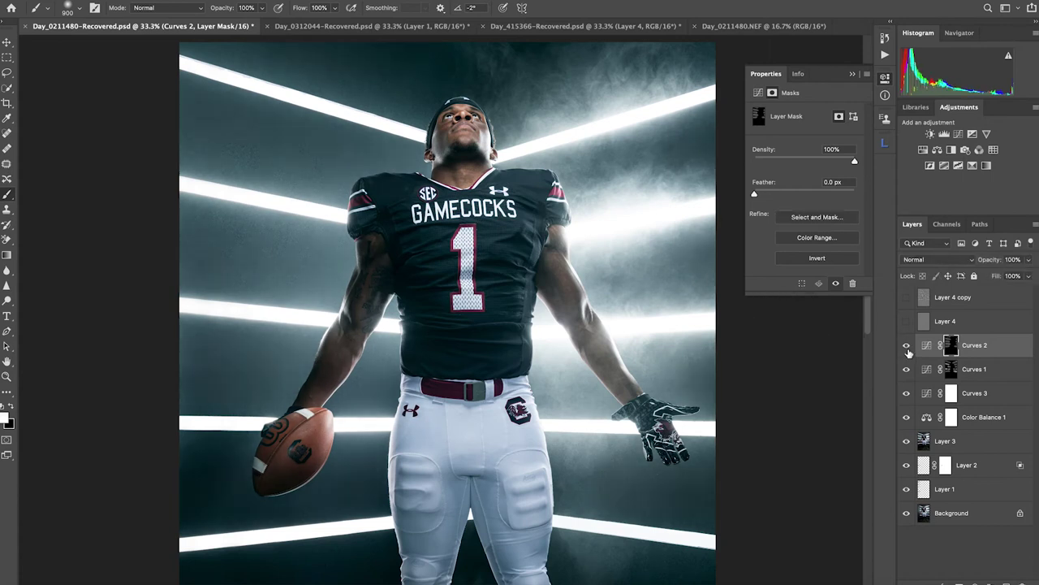
click(907, 348)
Inspect the curve of the Curves 1 layer, and compare the image with that layer off and on.
click(927, 370)
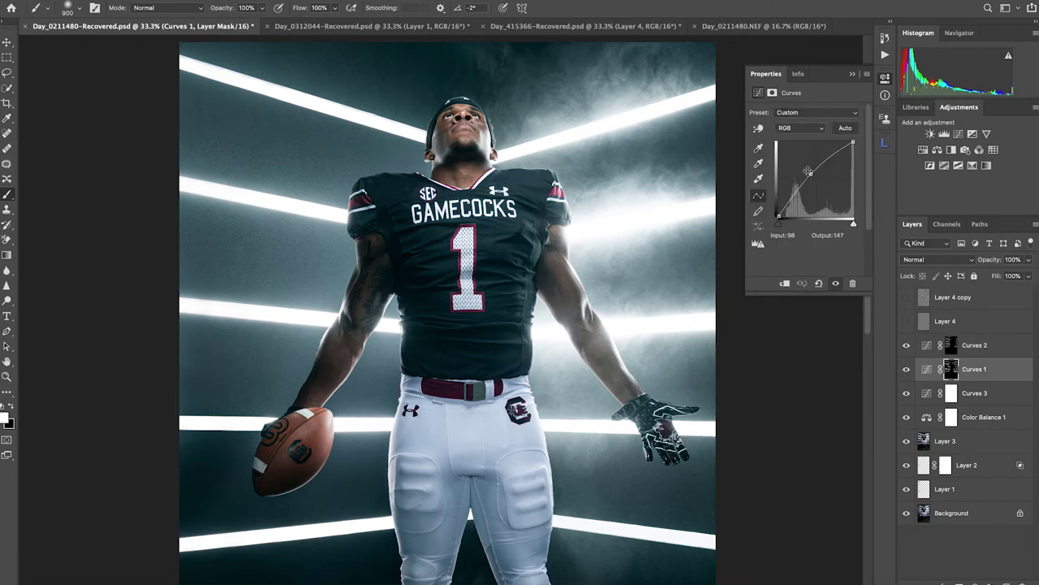
click(906, 369)
click(907, 369)
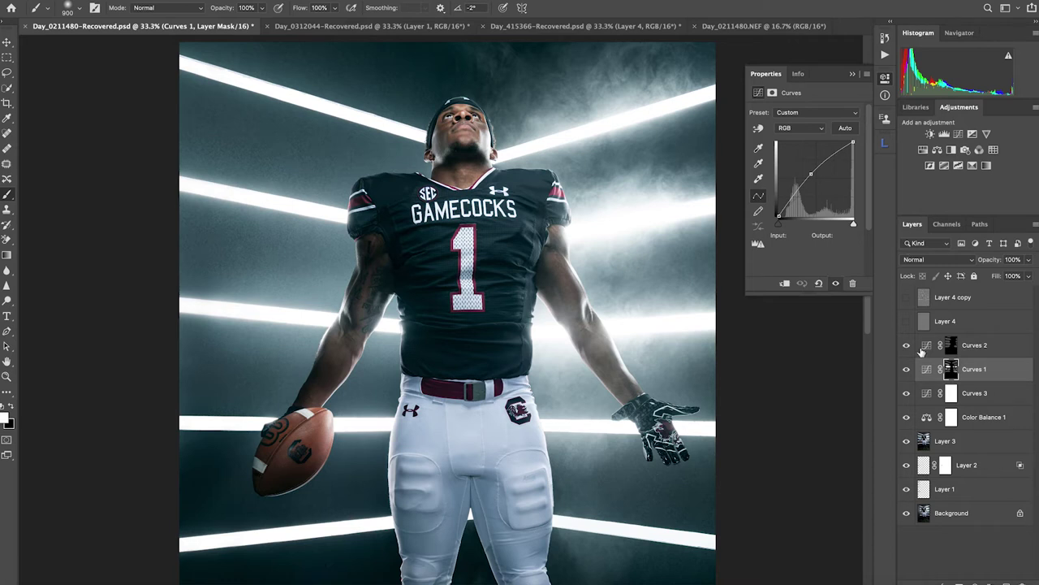
Select the Soft Light layer Layer 4 and show it above Curves 2.
click(965, 327)
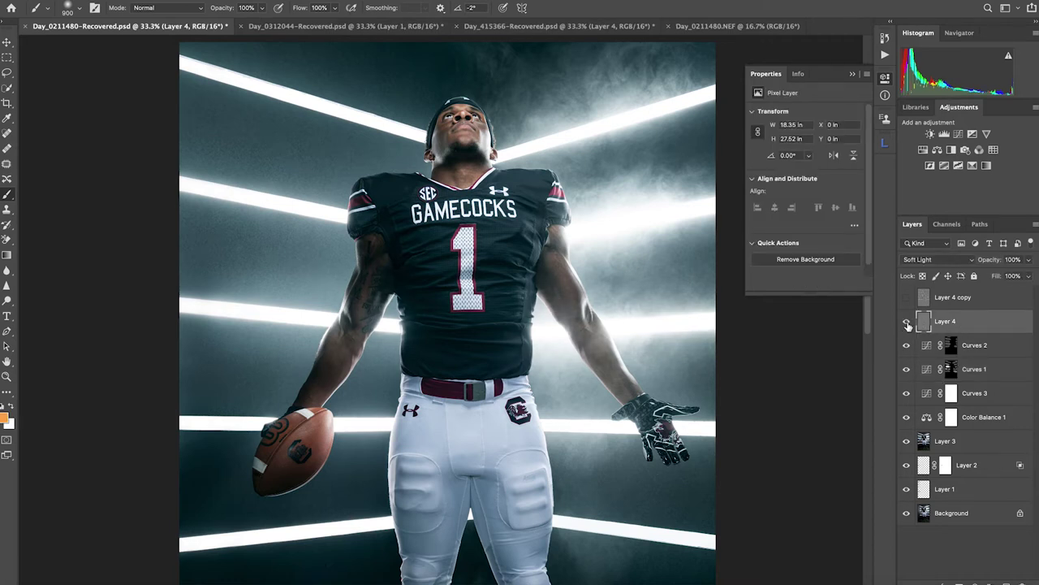
click(907, 322)
Compare the detail of the player's face and jersey with Layer 4 off and on at 100% and 200% zoom.
key(ctrl+1)
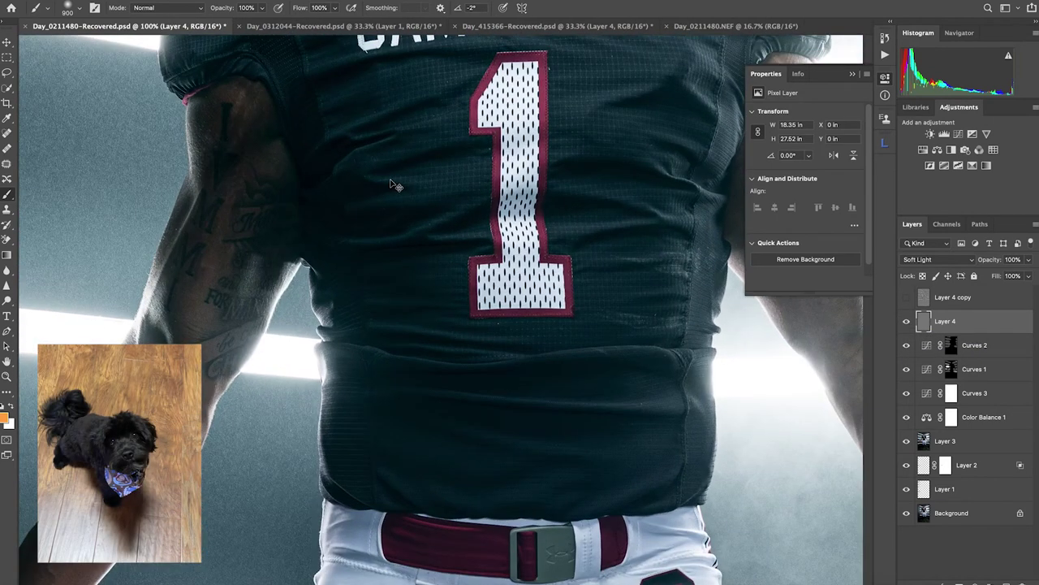
scroll(497, 244, up, 10)
drag(499, 291, 491, 345)
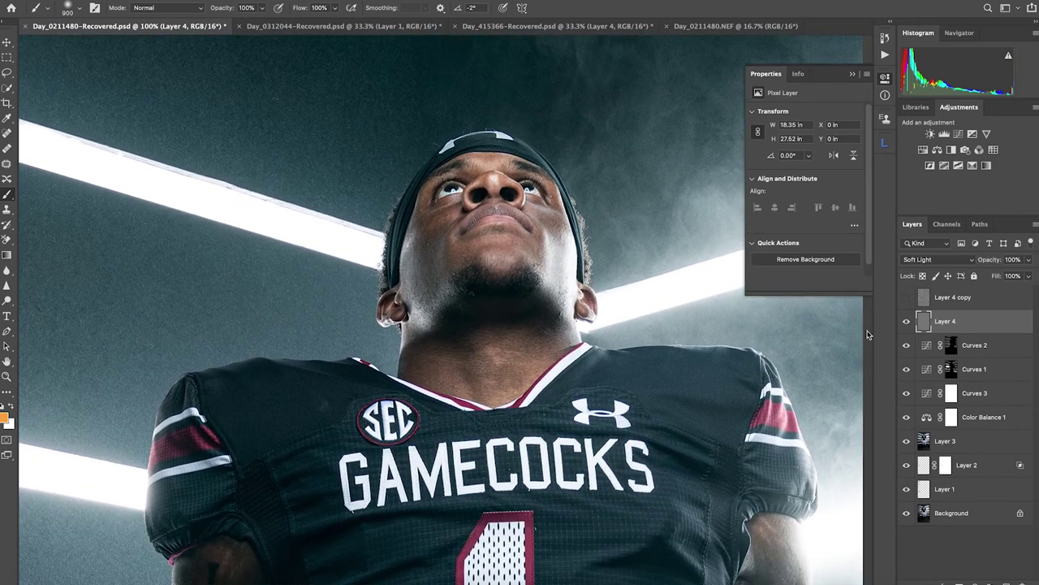
click(907, 322)
key(ctrl+plus)
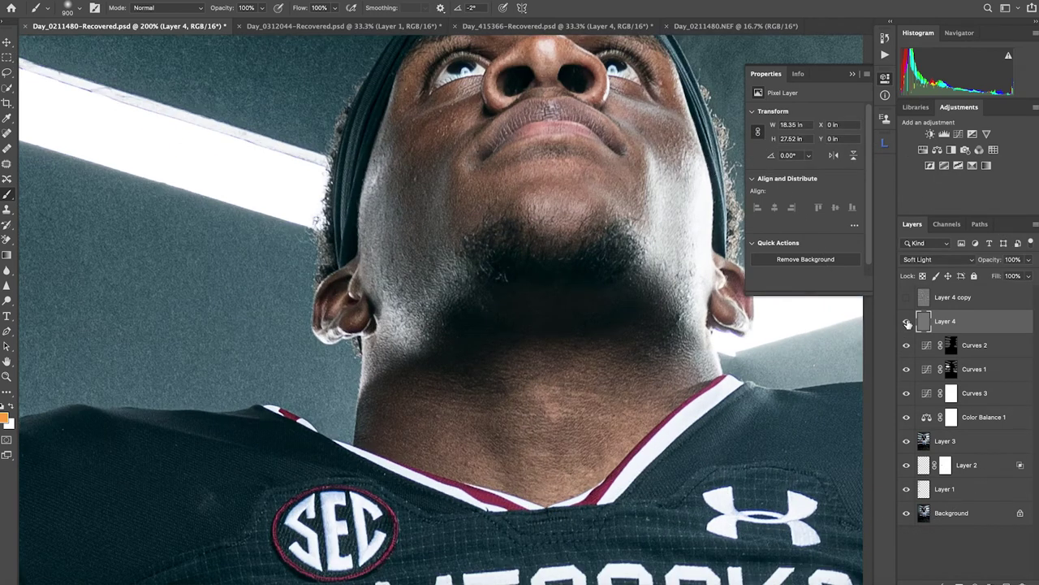
key(ctrl+minus)
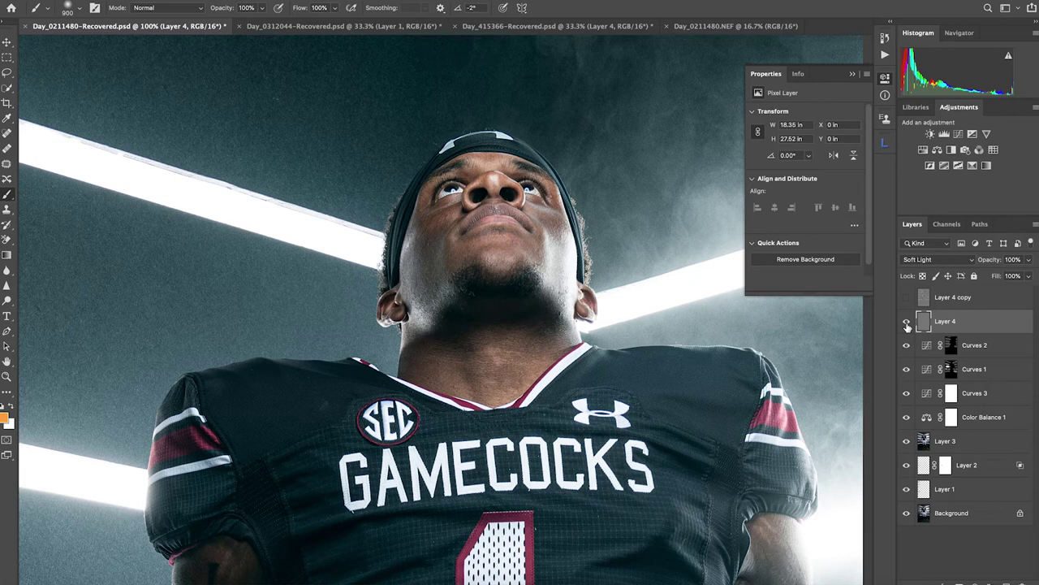
Select the Soft Light layer Layer 4 copy and show it above Layer 4.
key(ctrl+minus)
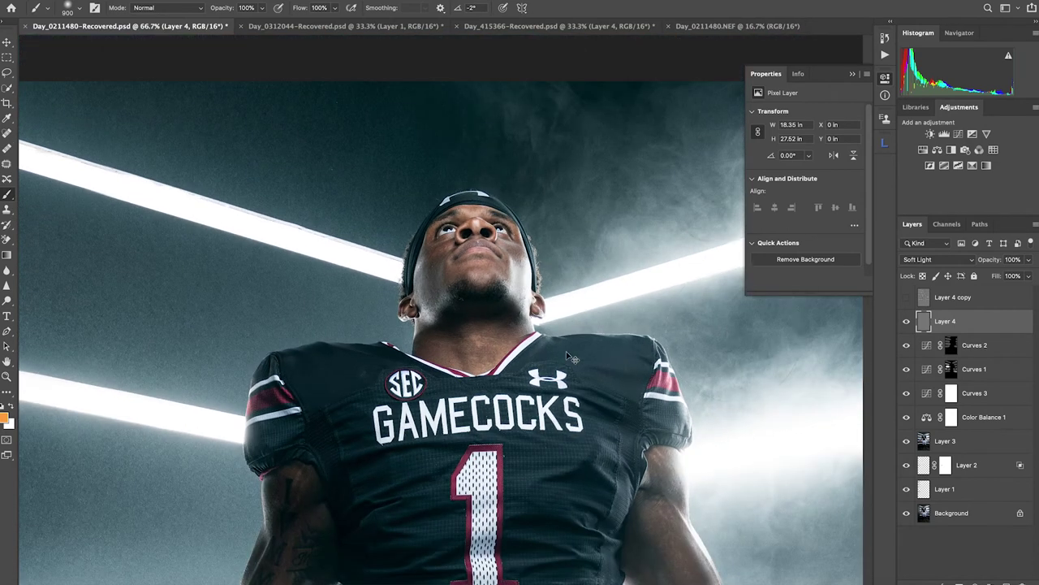
click(983, 299)
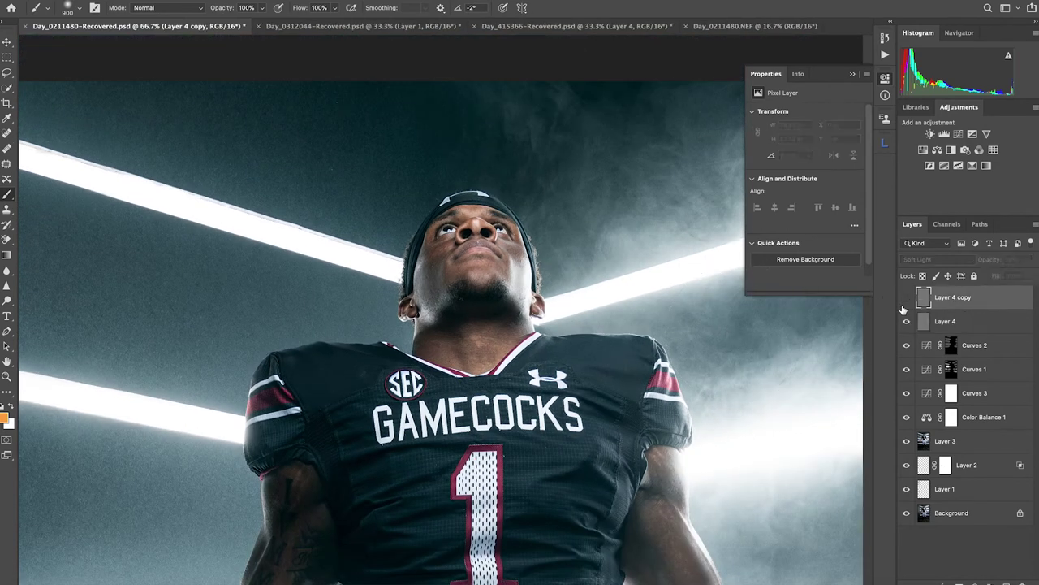
click(907, 298)
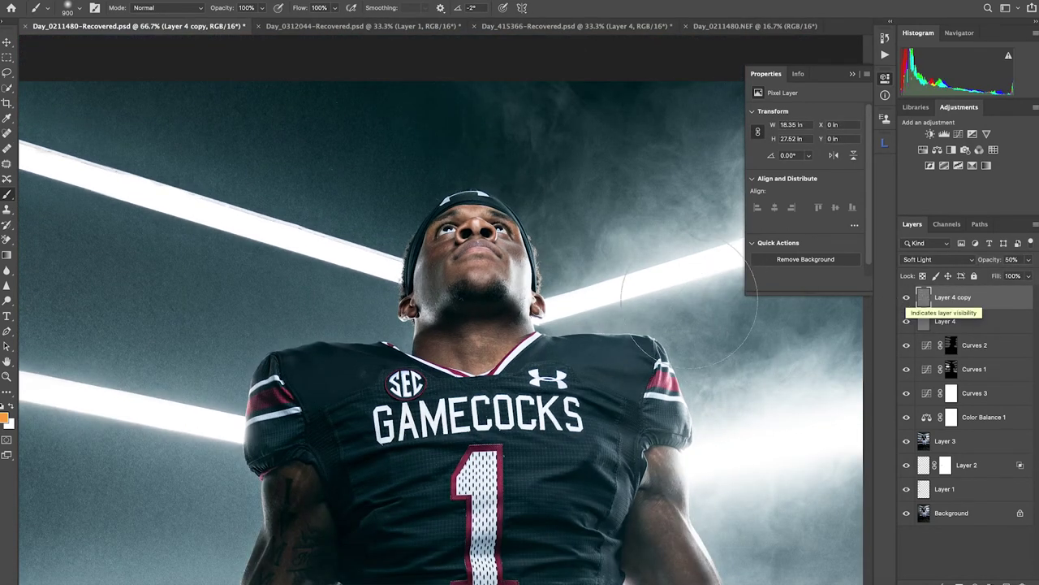
Compare the detail of the player's jersey and tattooed arm with Layer 4 copy off and on at 66.7% zoom.
key(ctrl+minus)
key(ctrl+minus)
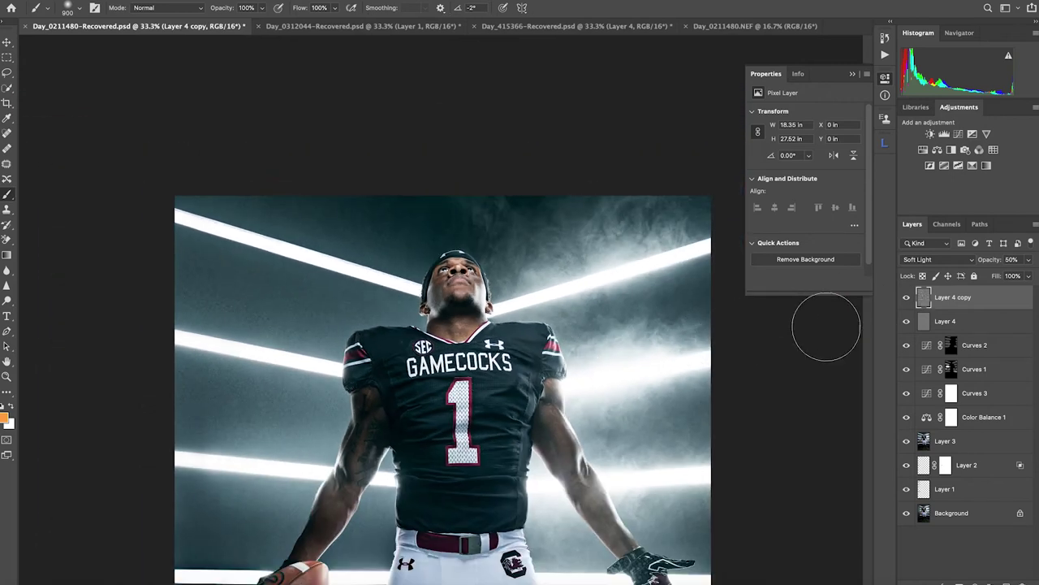
drag(512, 406, 558, 243)
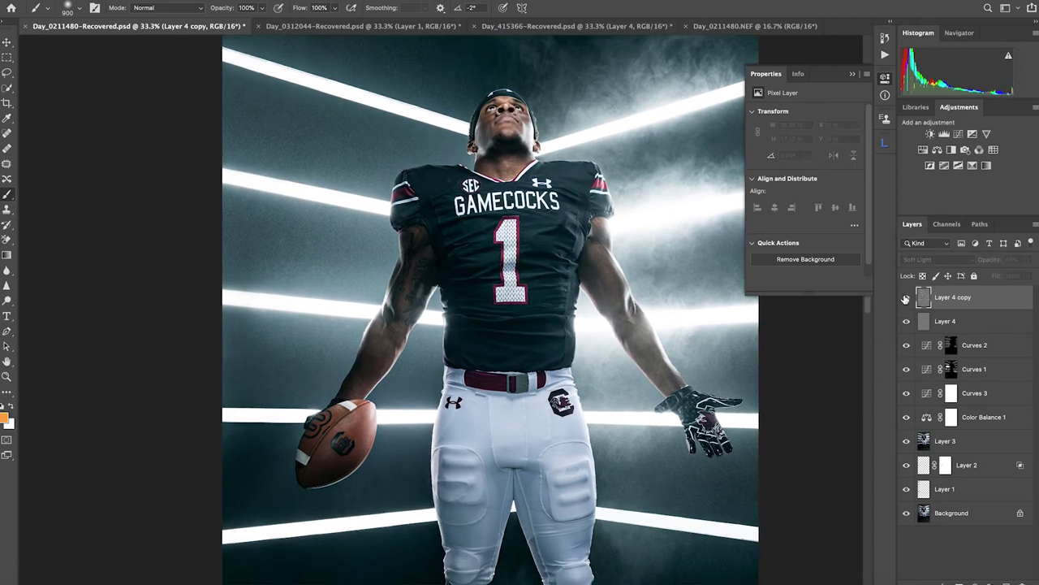
key(ctrl+plus)
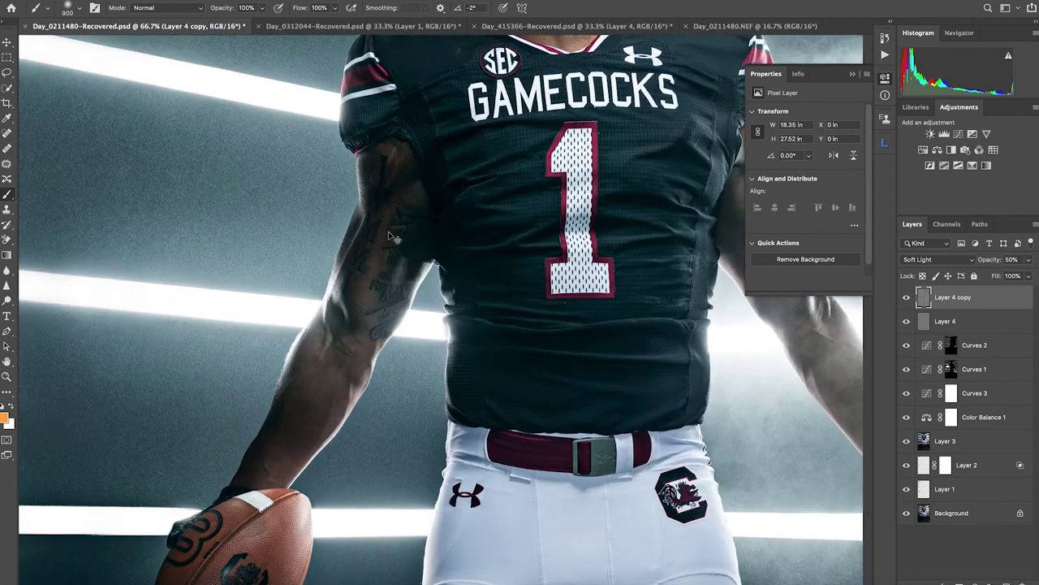
click(907, 297)
click(907, 298)
click(907, 299)
click(908, 299)
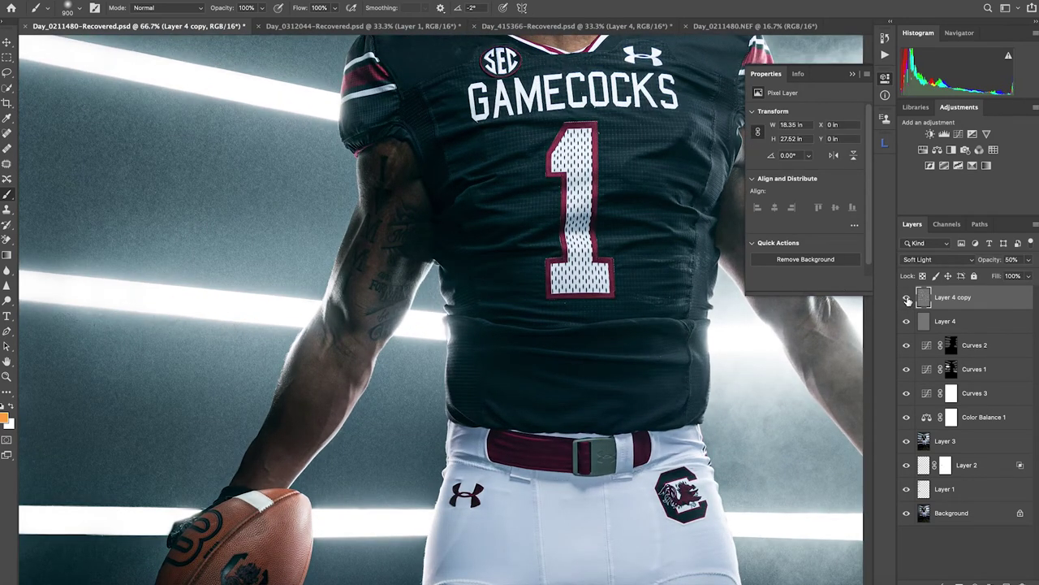
click(907, 299)
click(907, 299)
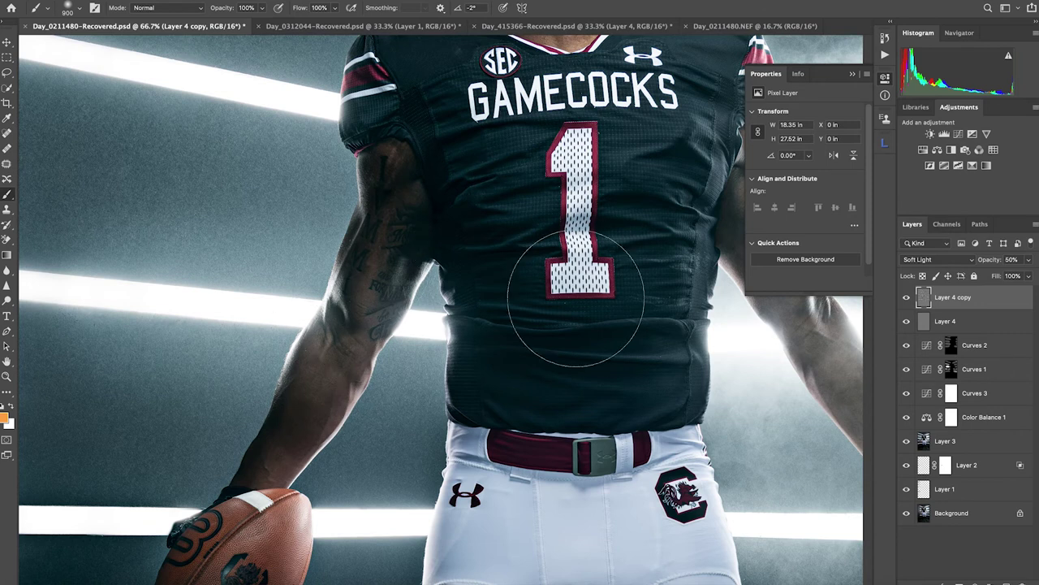
Compare the player's face and shoulders with Layer 4 copy off and on.
drag(605, 290, 561, 497)
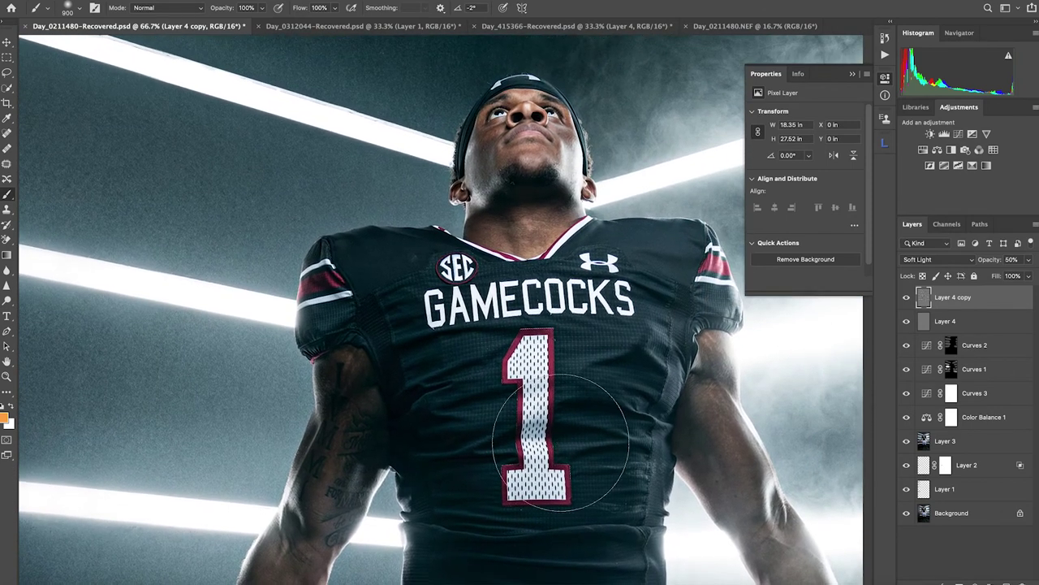
click(907, 298)
click(907, 298)
click(907, 299)
click(907, 298)
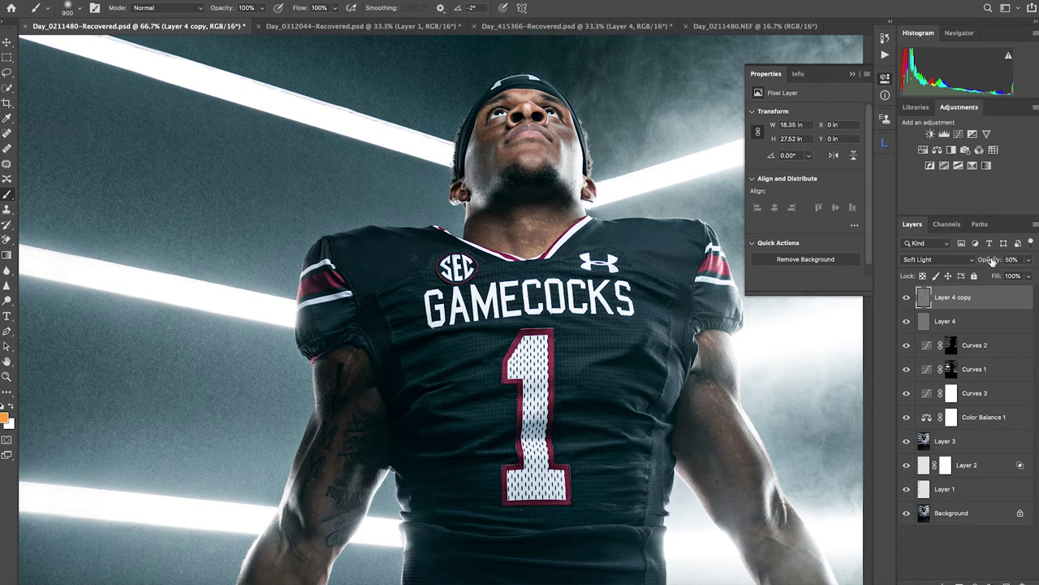
Try Layer 4 copy at 100% opacity, and return it to 50%.
drag(994, 262, 1036, 261)
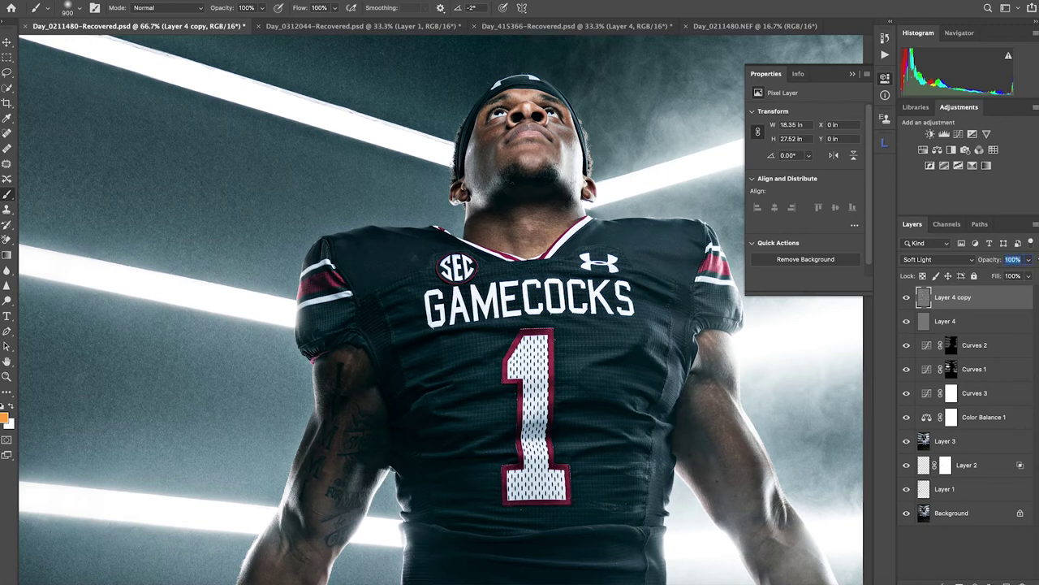
key(Return)
key(v)
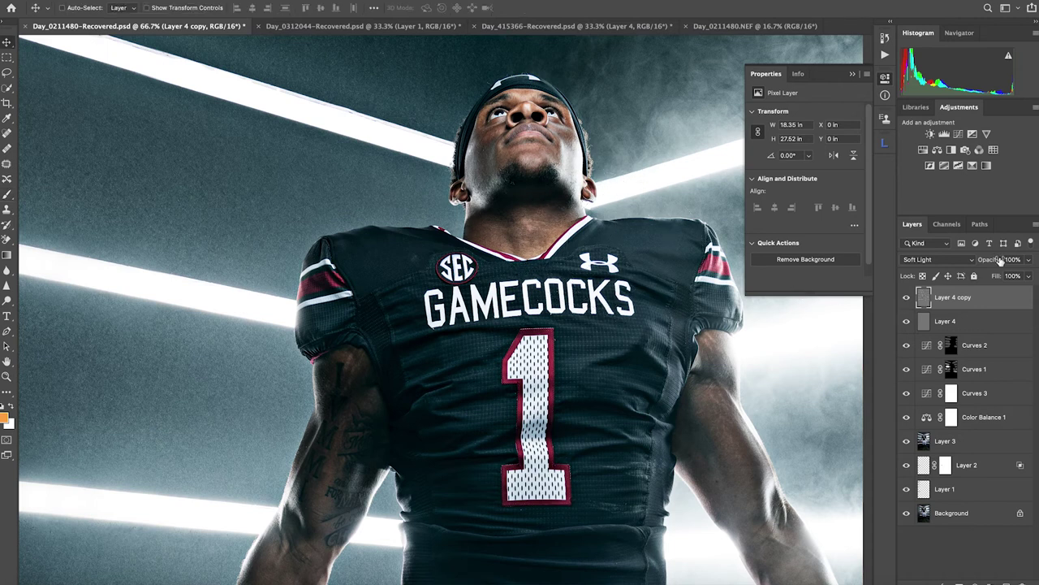
drag(1001, 260, 976, 265)
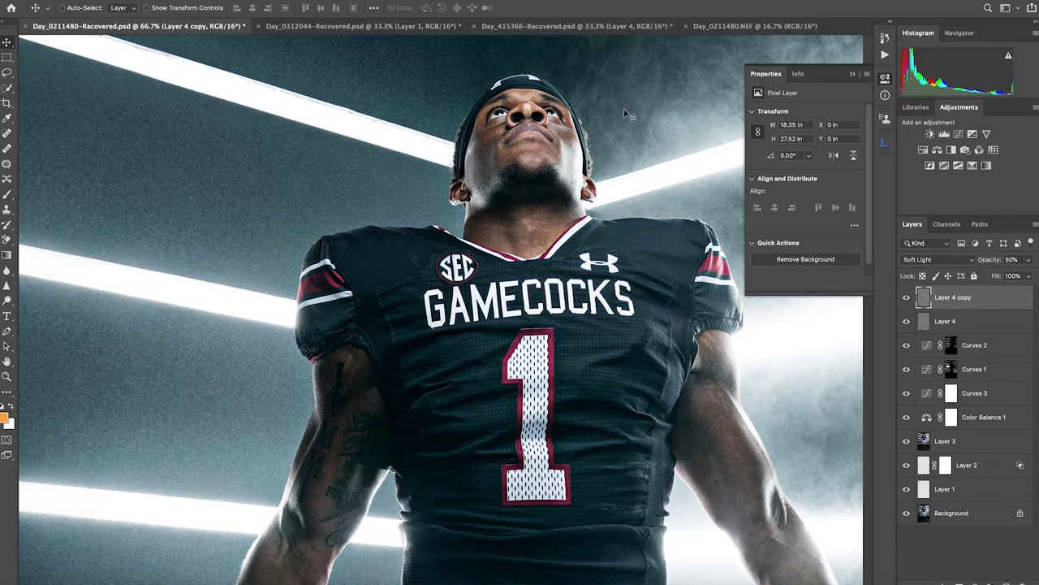
Collapse the layer properties, and compare the full portrait before and after retouching by hiding and showing Group 1.
click(852, 74)
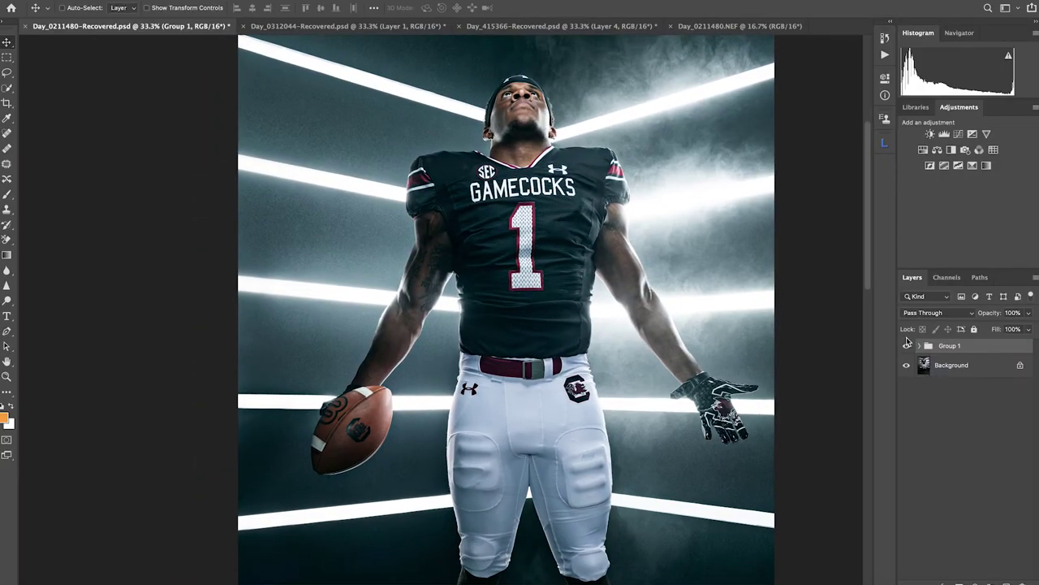
click(907, 346)
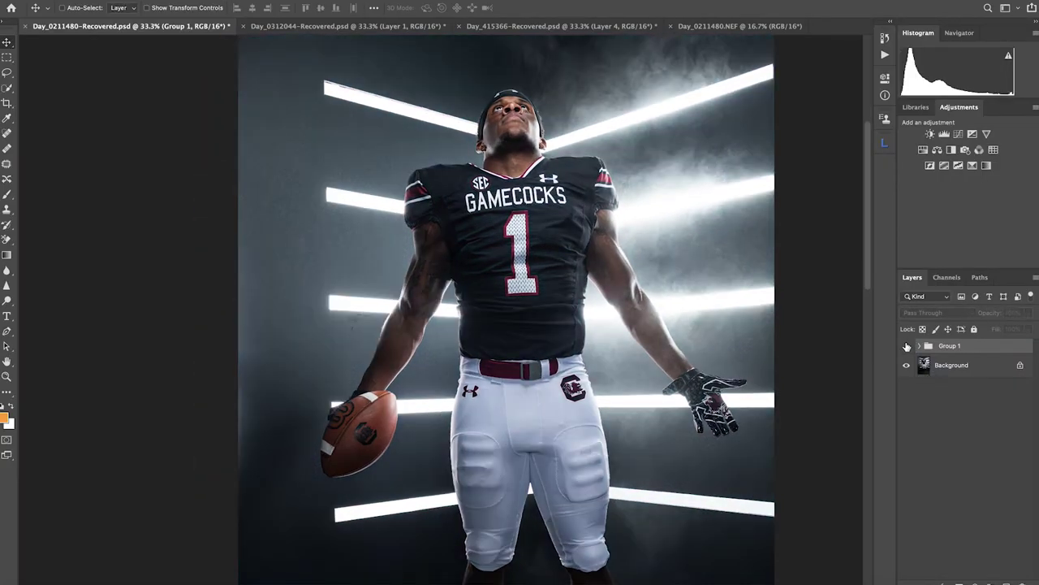
click(907, 345)
click(907, 346)
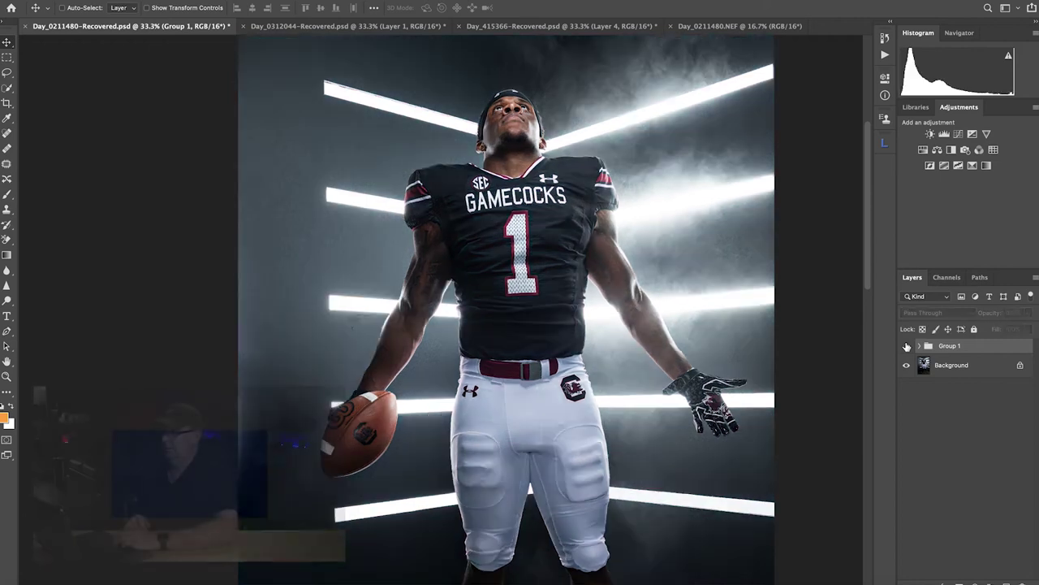
click(907, 346)
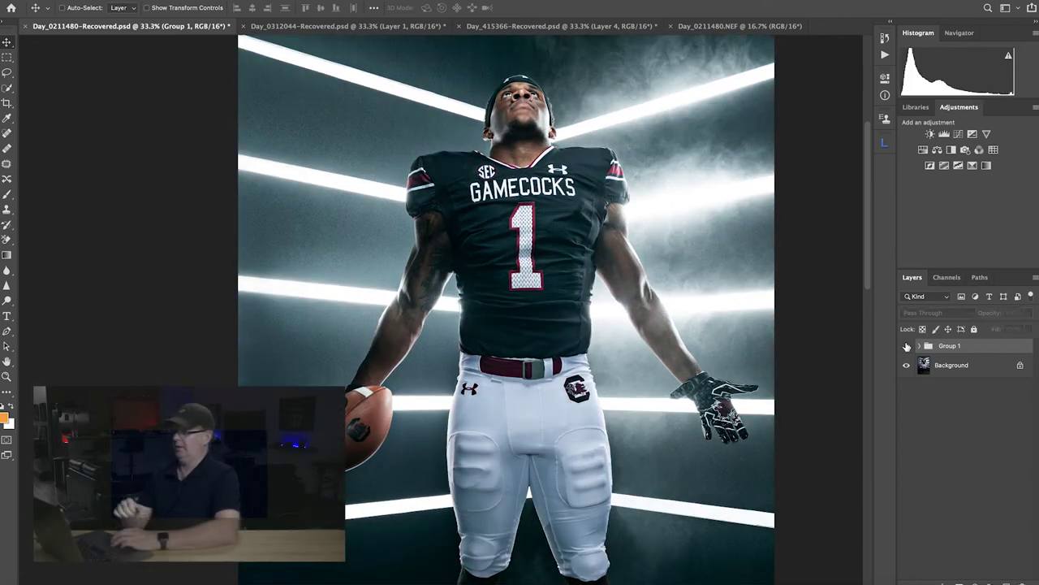
click(907, 346)
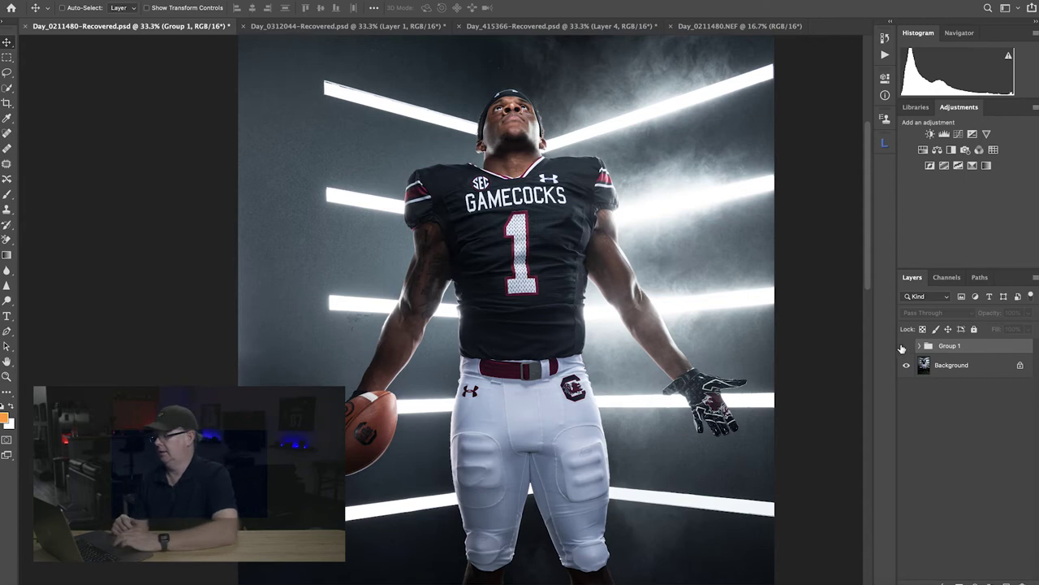
click(907, 346)
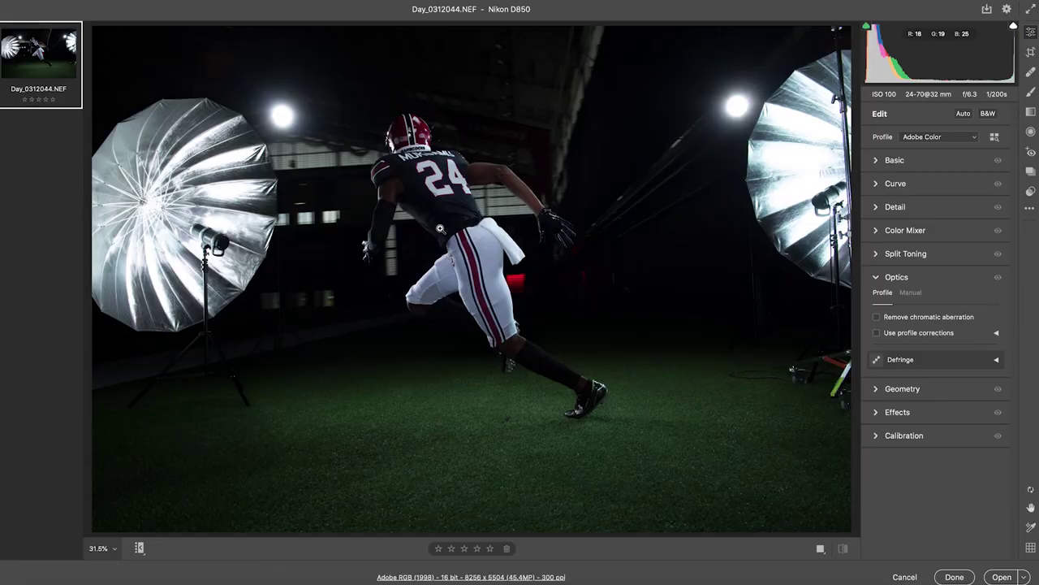
Examine the unedited Day_0312044.NEF photo of the running player in Camera Raw, up close and zoomed out.
click(437, 218)
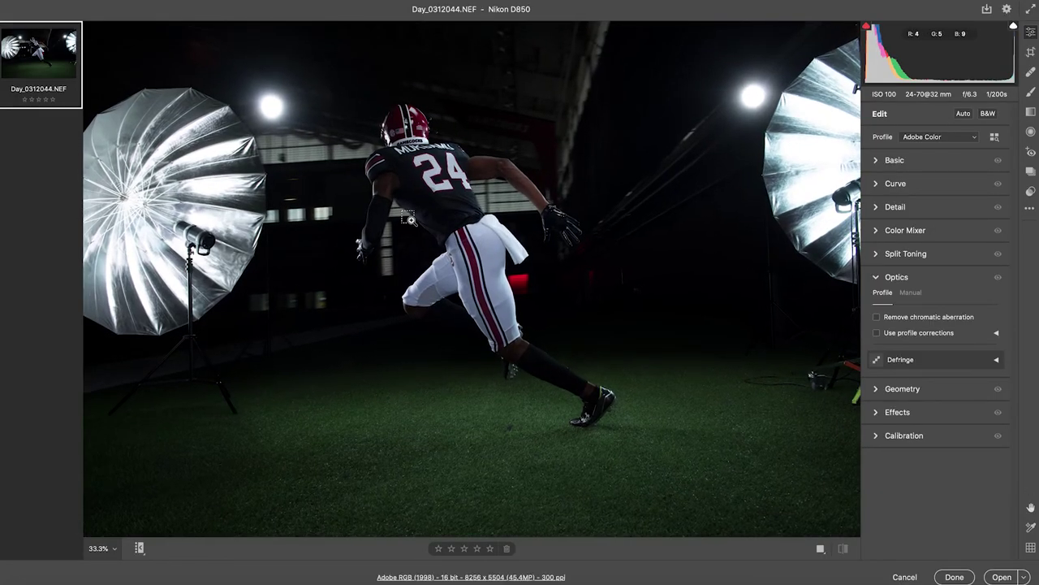
click(411, 220)
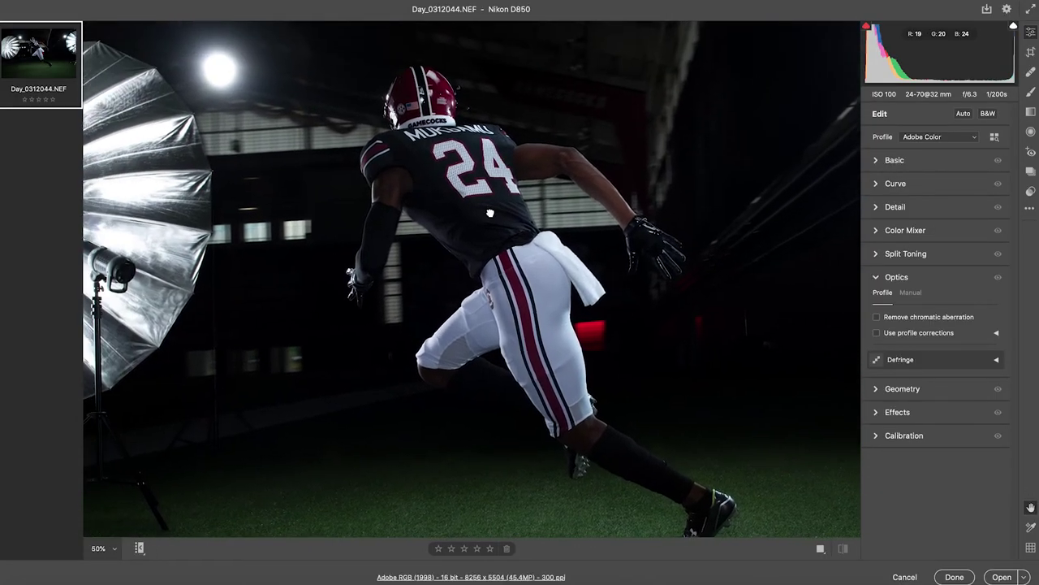
drag(433, 158, 520, 223)
alt+click(499, 185)
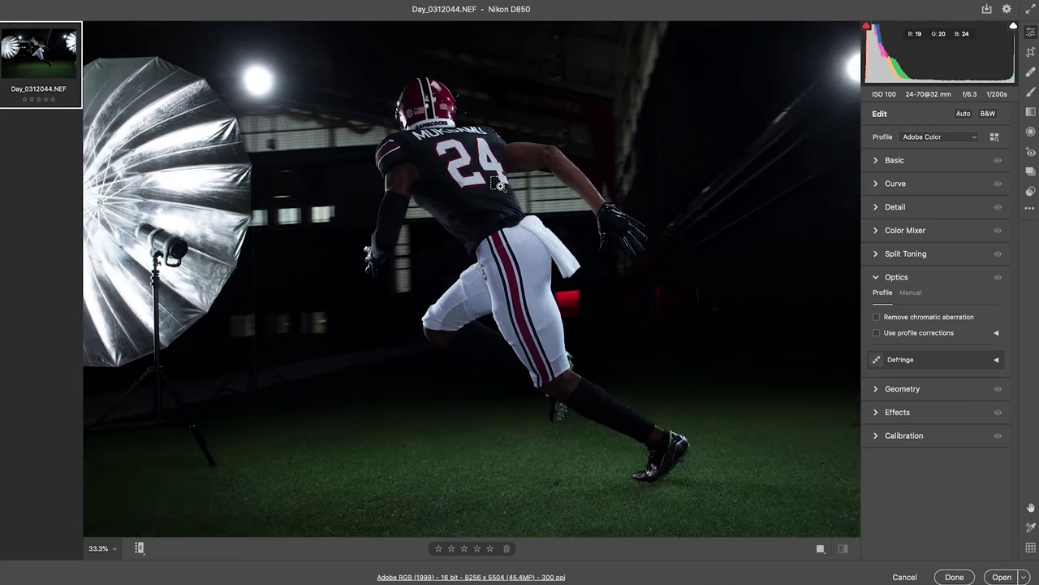
alt+click(499, 185)
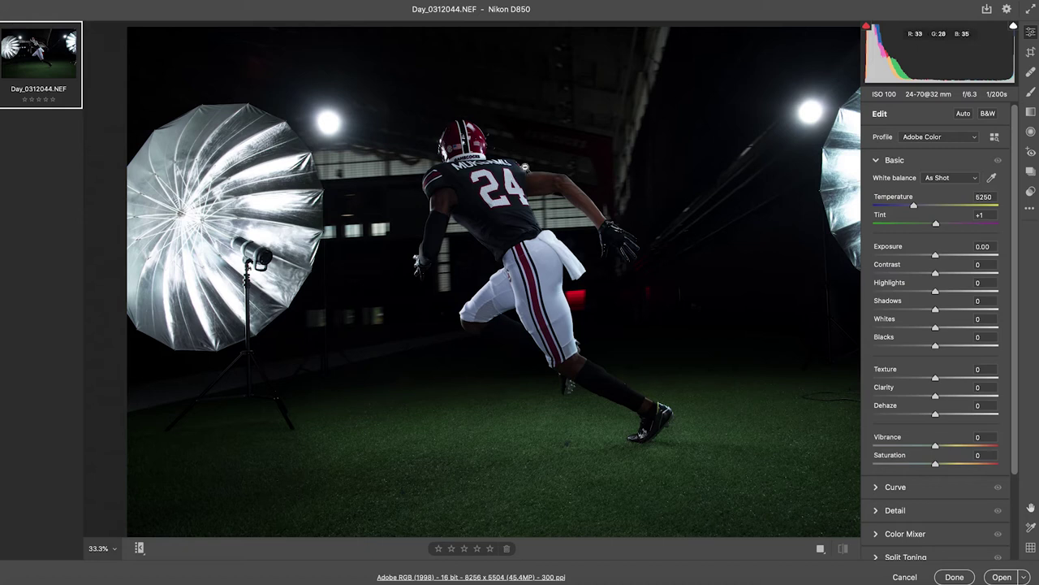
click(526, 159)
scroll(545, 165, right, 2)
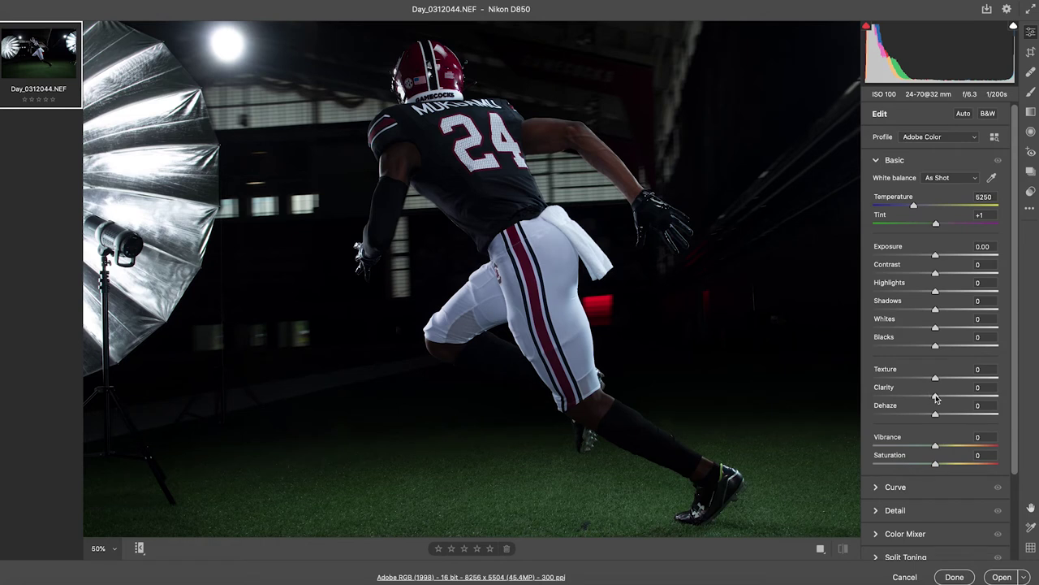
Set the running player photo's Clarity to +25 and Texture to +16.
drag(936, 397, 952, 398)
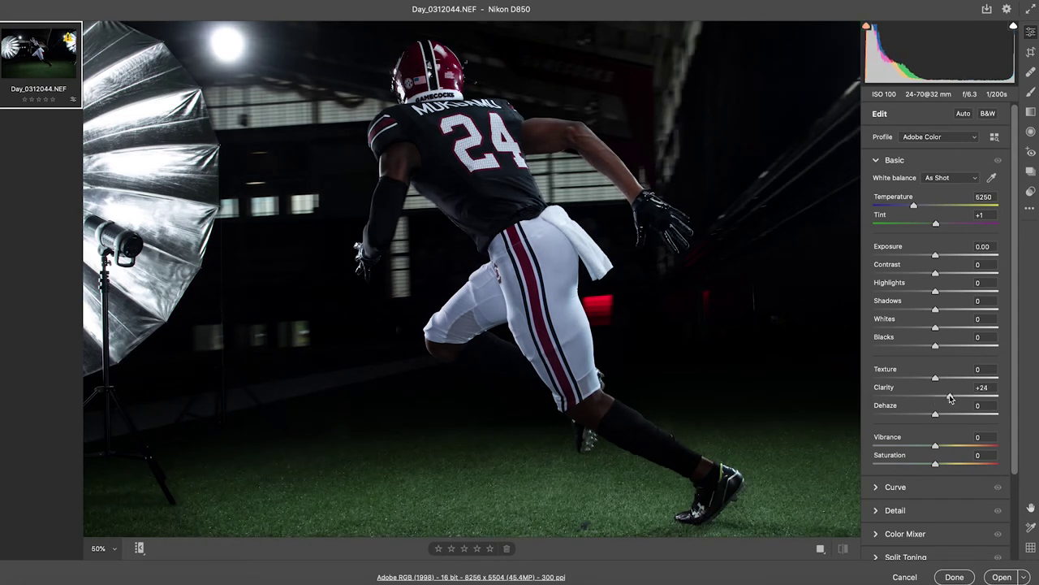
click(952, 398)
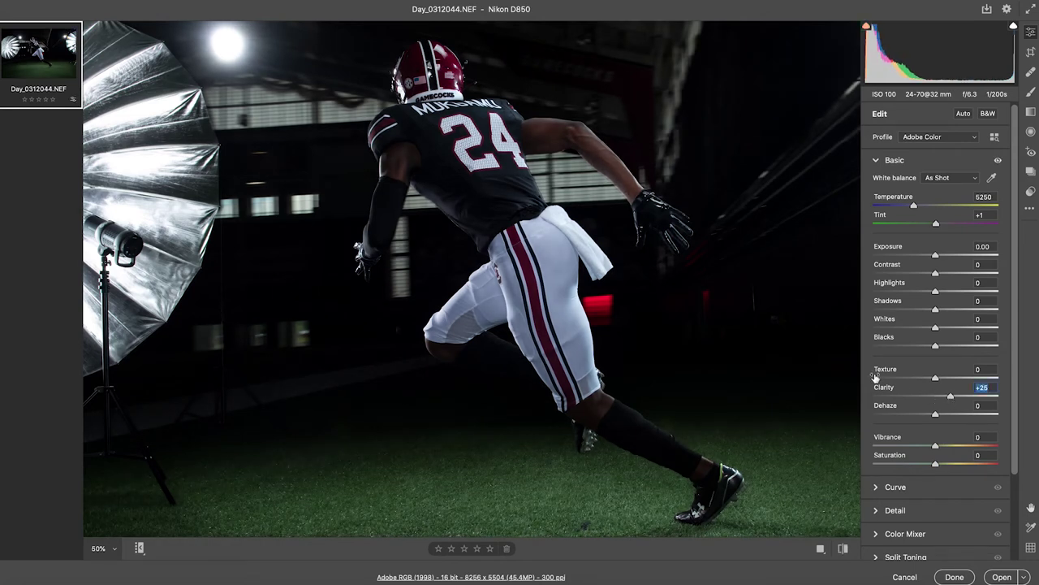
drag(937, 380, 947, 381)
Adjust the raw photo's tones to Exposure +0.05, Highlights +3, Shadows +20, Whites +5 and Blacks -5.
drag(936, 257, 937, 257)
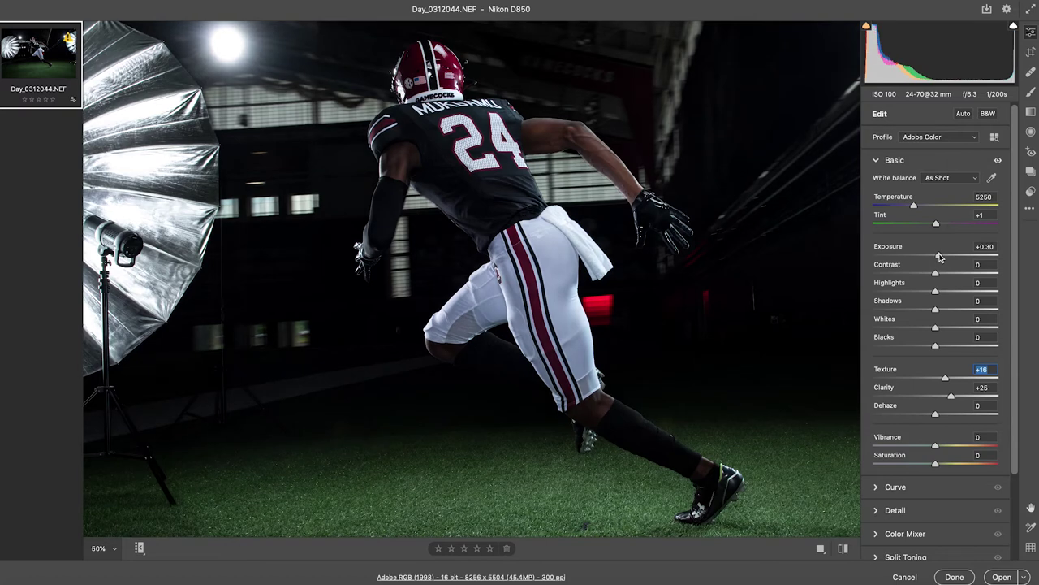
click(937, 257)
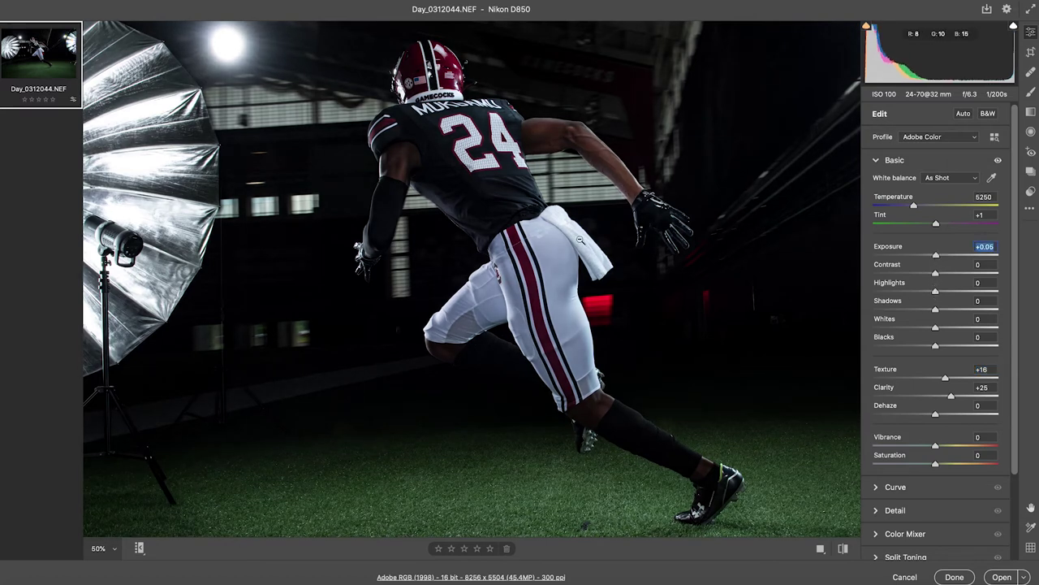
drag(936, 291, 937, 337)
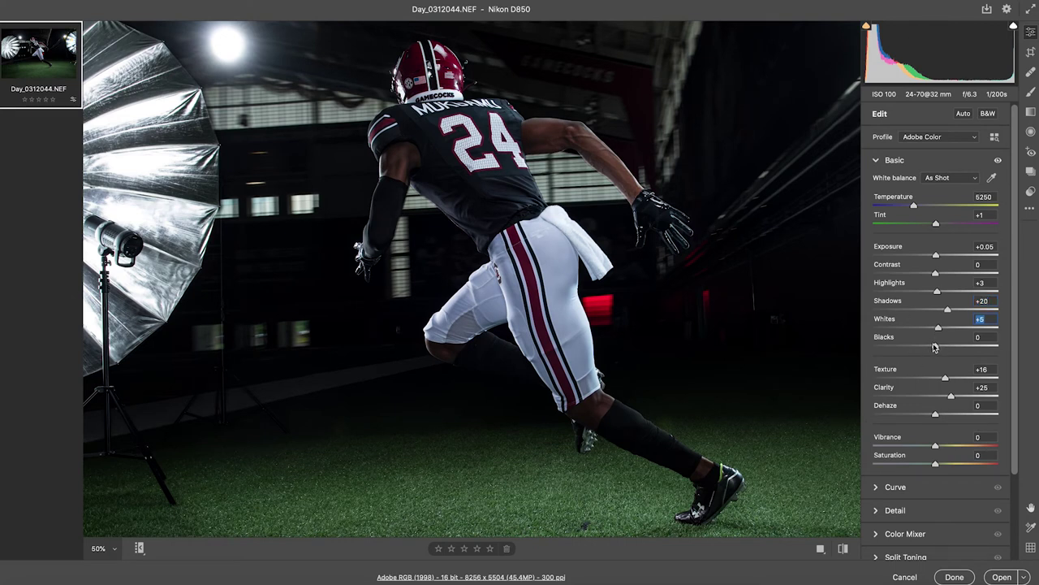
drag(936, 348, 935, 349)
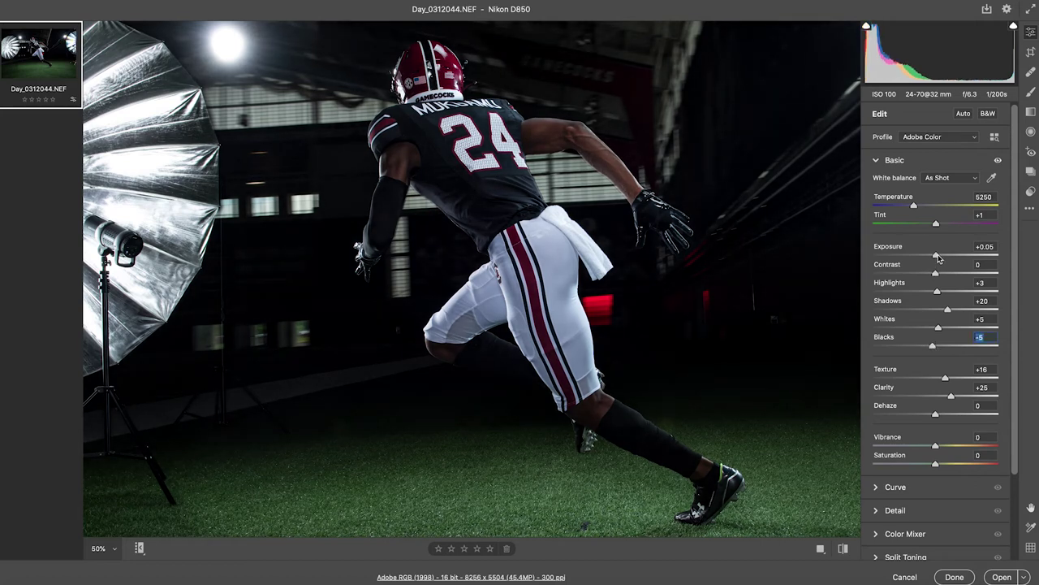
Remove chromatic aberration from the running player photo and enable its lens profile corrections.
scroll(932, 385, down, 5)
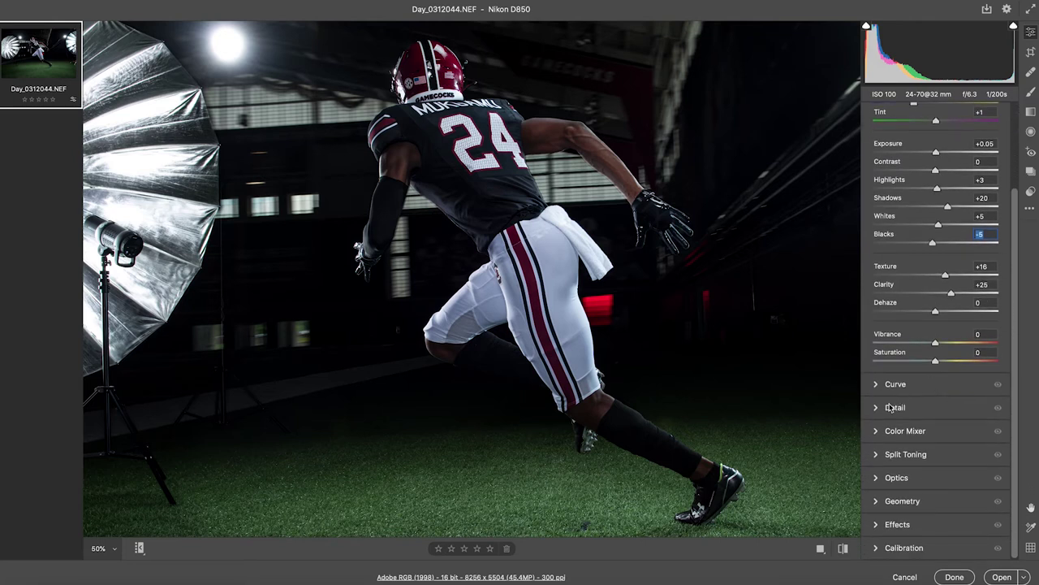
click(877, 481)
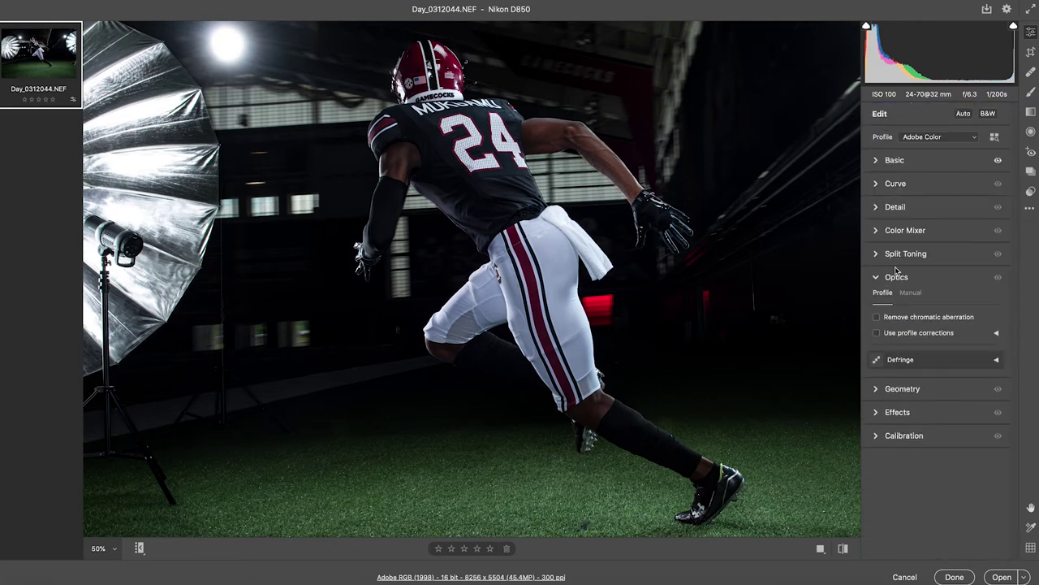
click(877, 318)
click(877, 334)
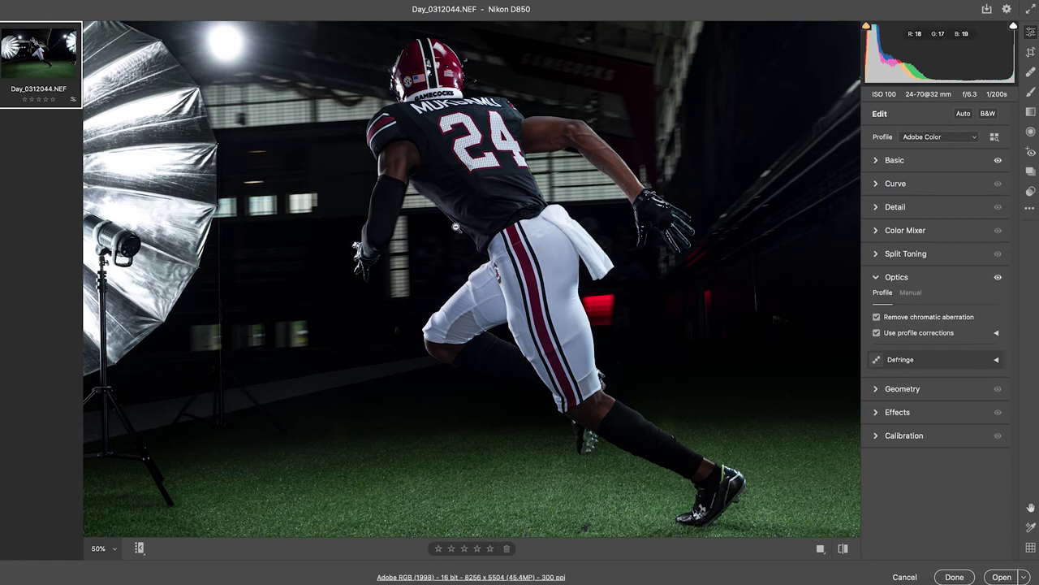
key(super+minus)
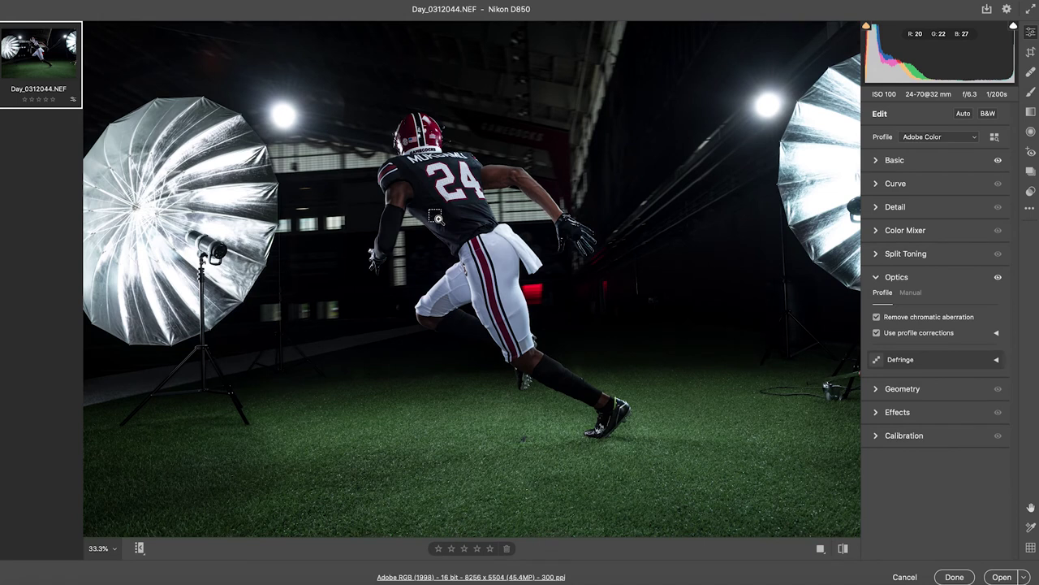
scroll(437, 217, up, 1)
scroll(438, 219, down, 1)
scroll(440, 221, up, 1)
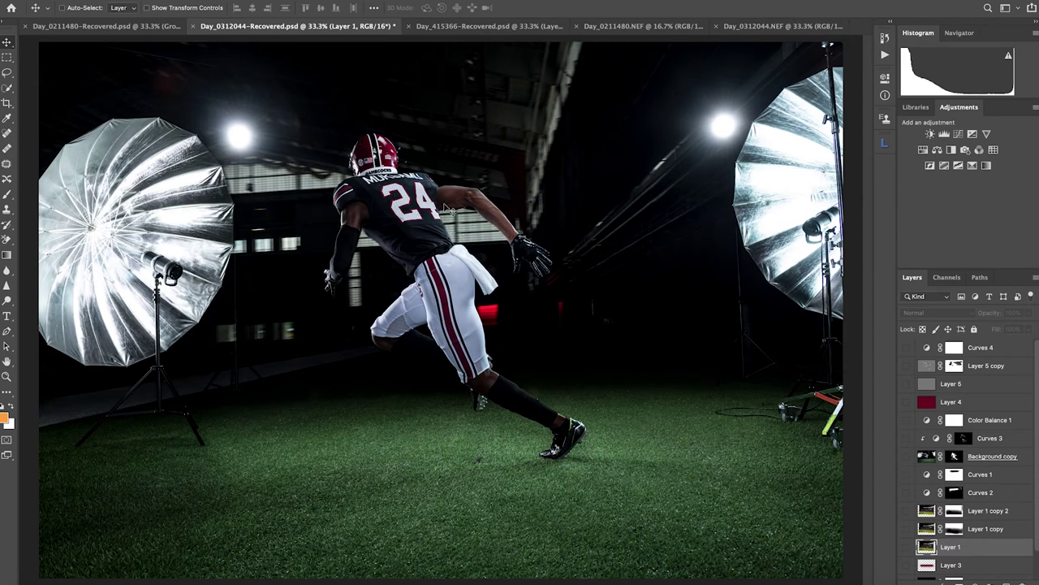
Show the stadium photo on Layer 1 over the running player and try shifting it slightly.
key(ctrl+plus)
key(ctrl+minus)
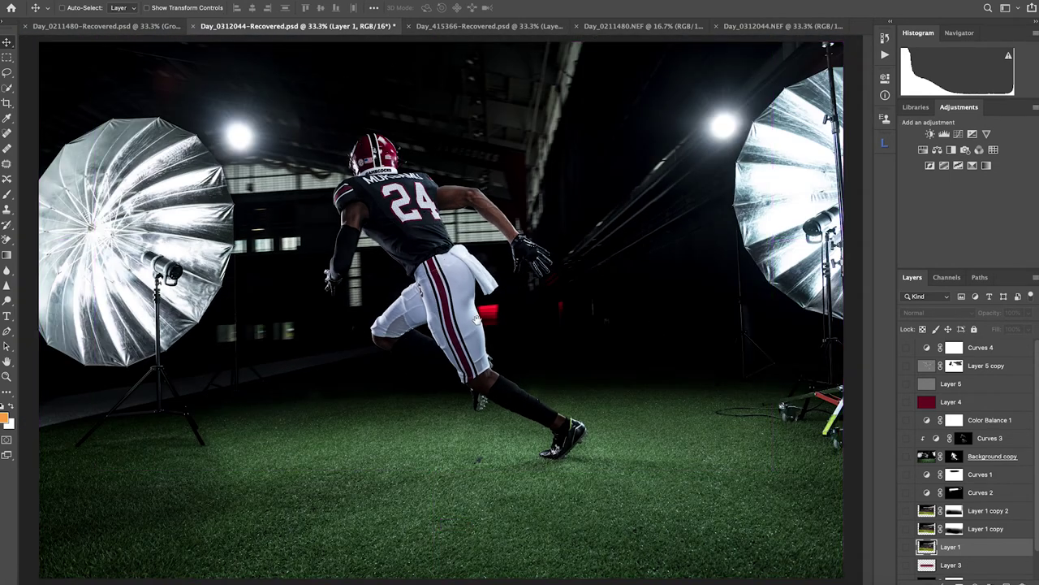
key(ctrl+plus)
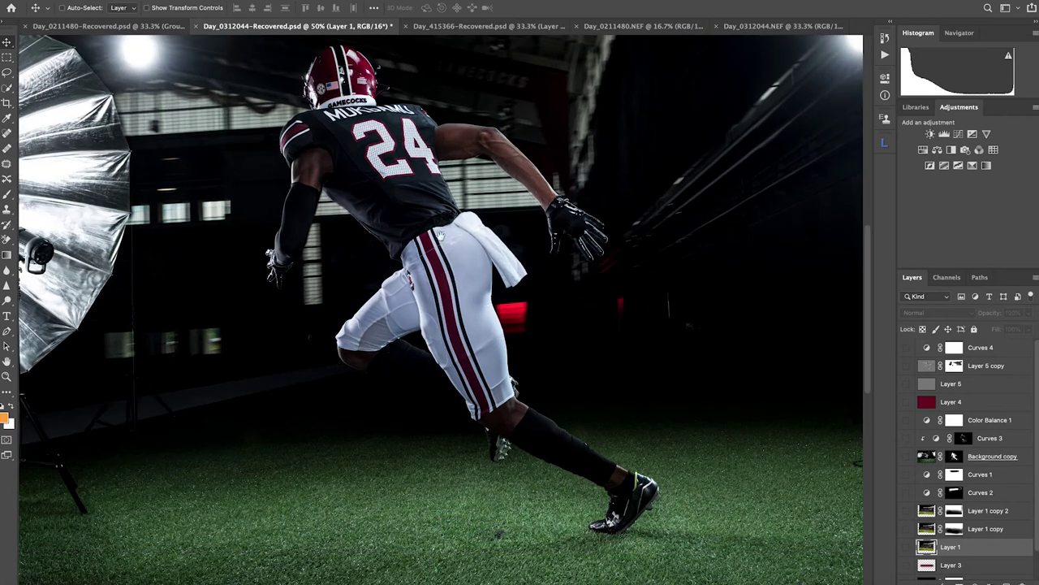
key(ctrl+plus)
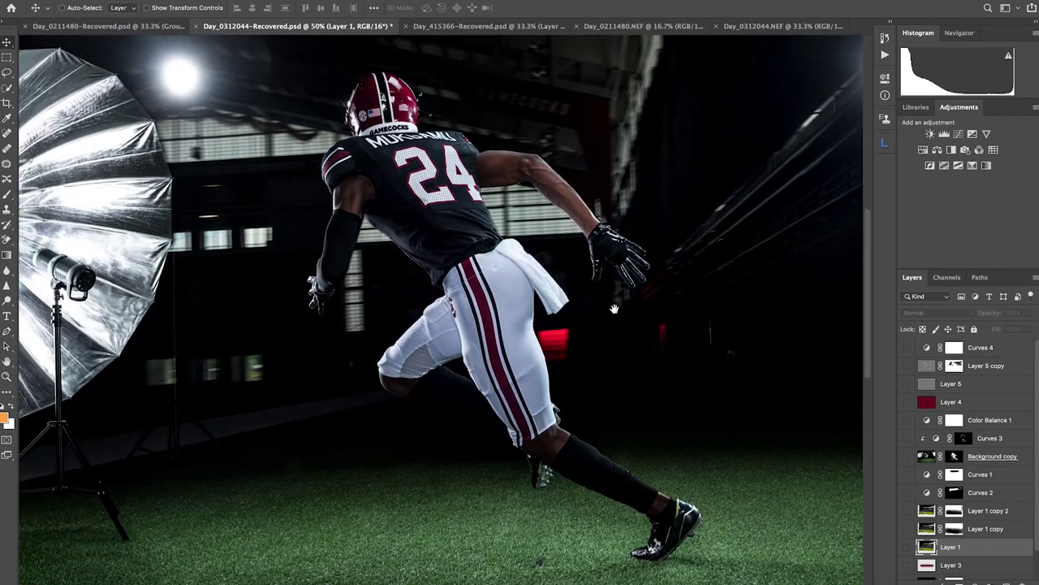
scroll(977, 532, down, 2)
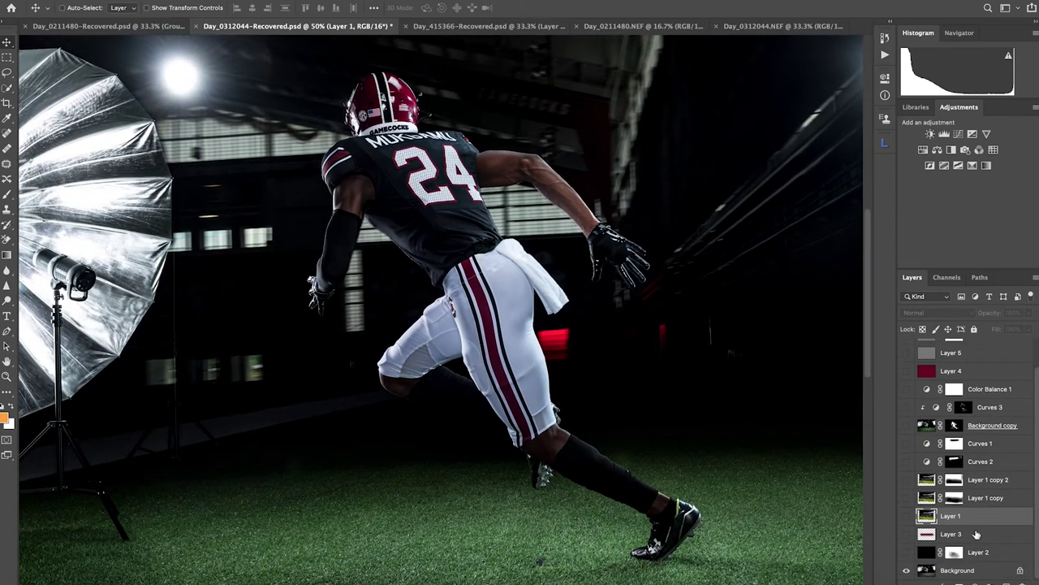
click(907, 516)
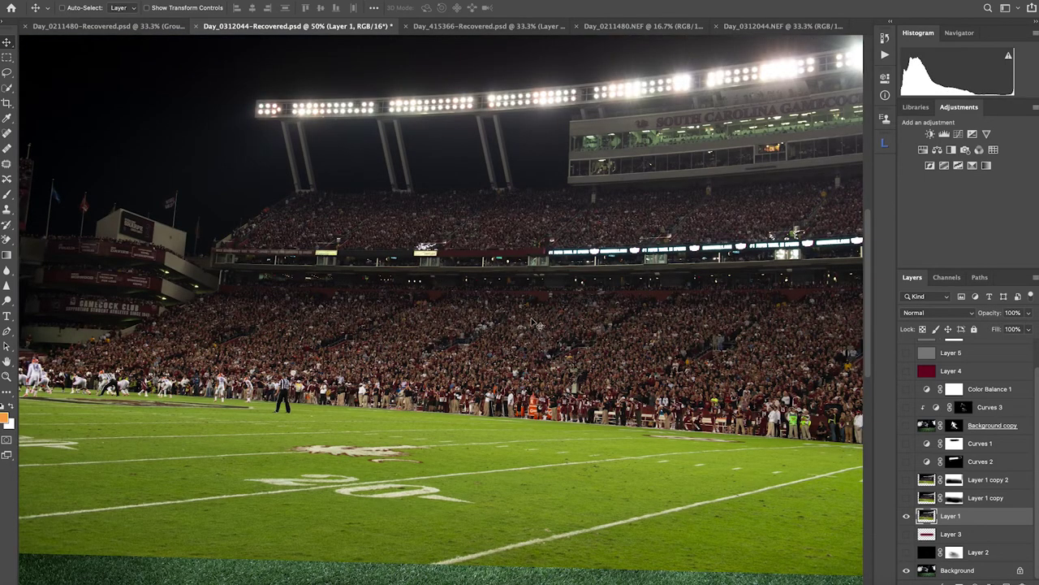
drag(513, 310, 533, 355)
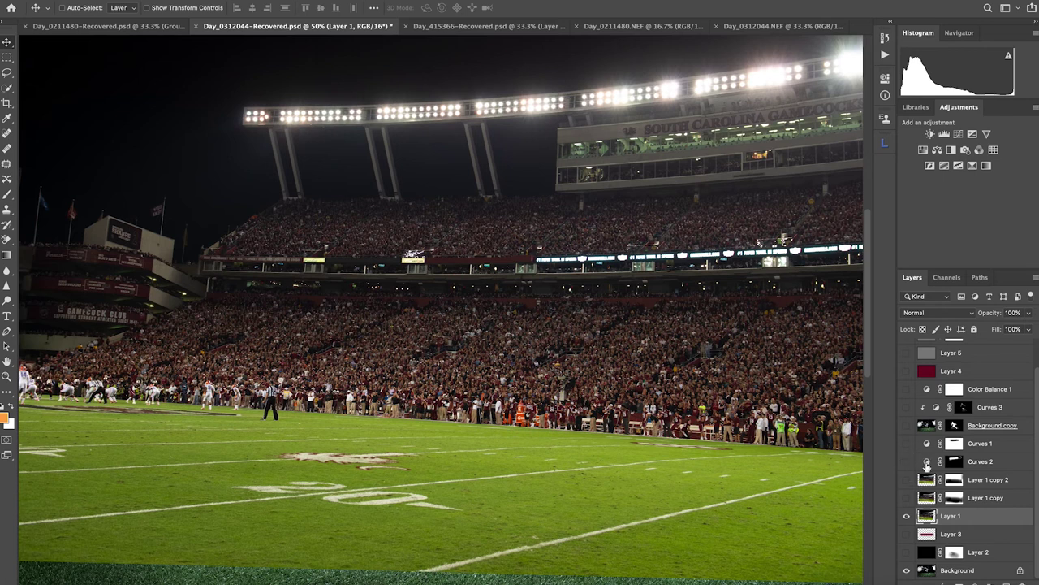
click(906, 518)
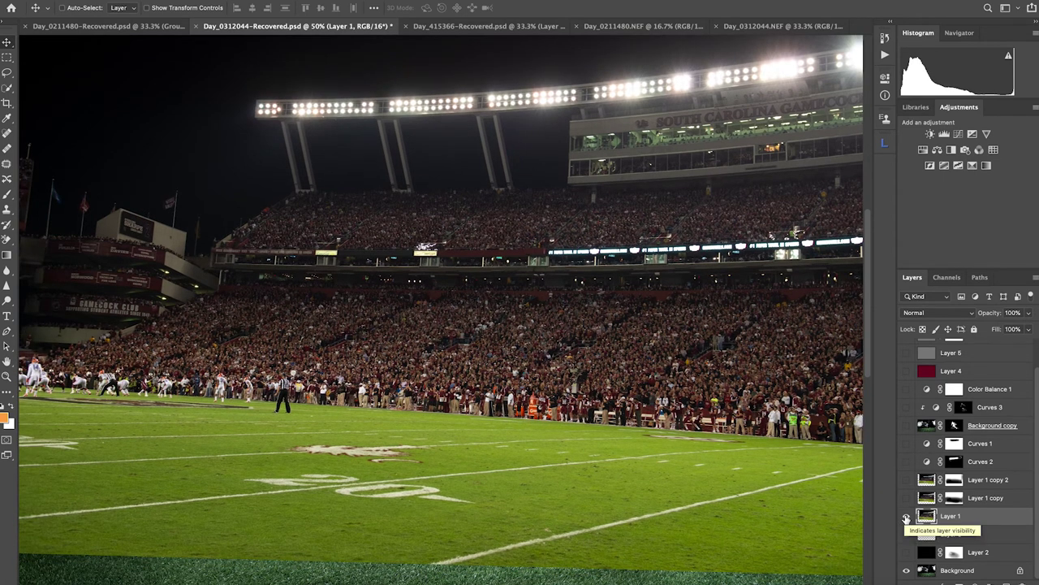
Show the cut-out player on Background copy and try repositioning the Layer 1 stadium behind it, leaving Layer 1 hidden.
click(906, 518)
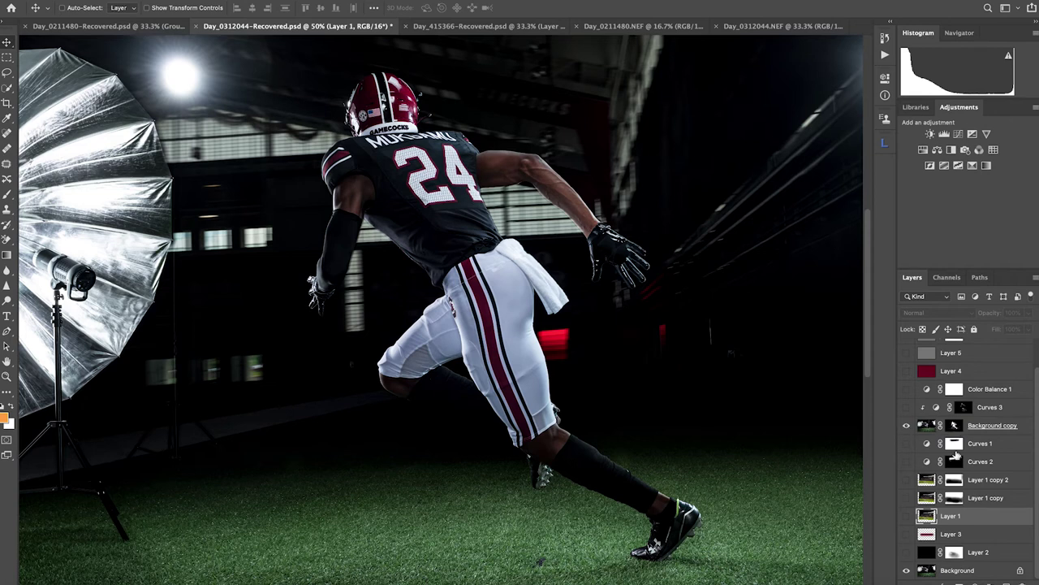
click(907, 517)
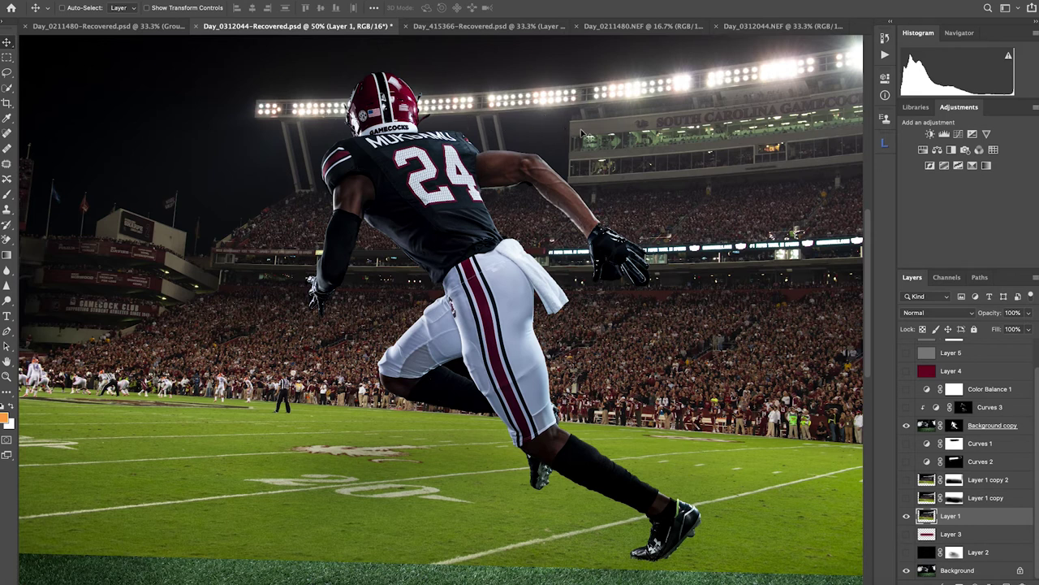
drag(579, 132, 635, 166)
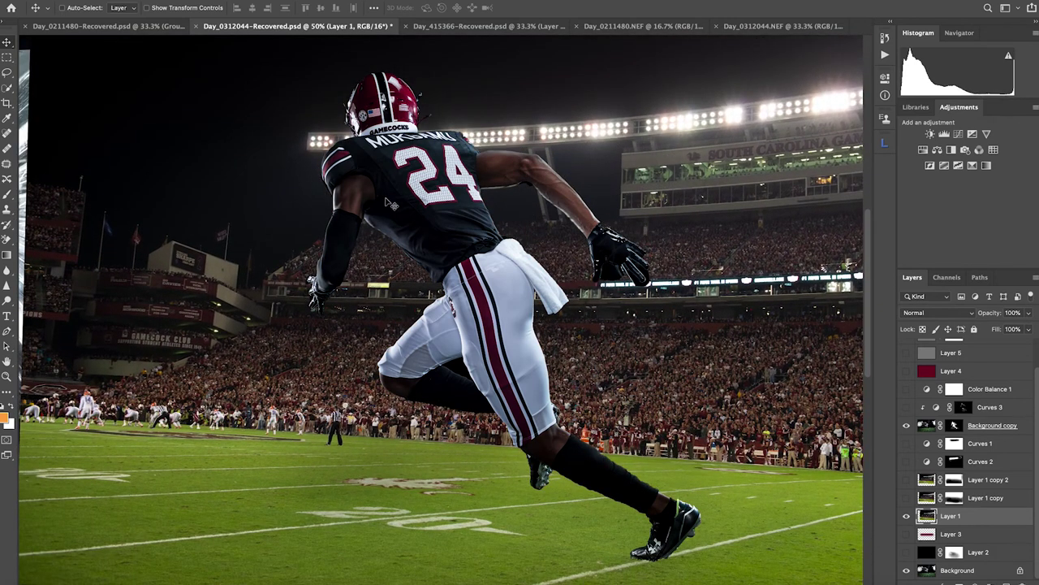
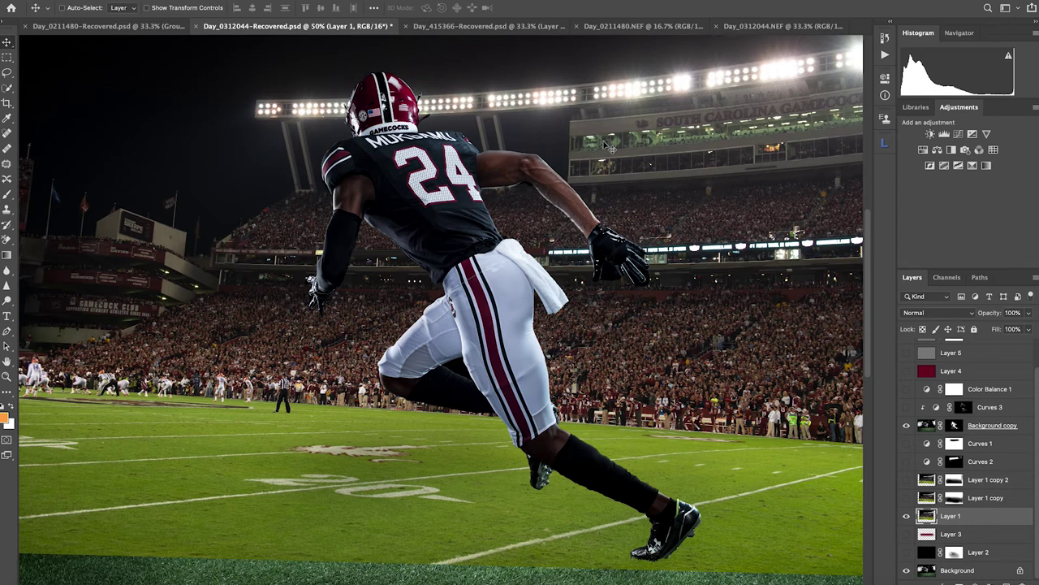
click(906, 516)
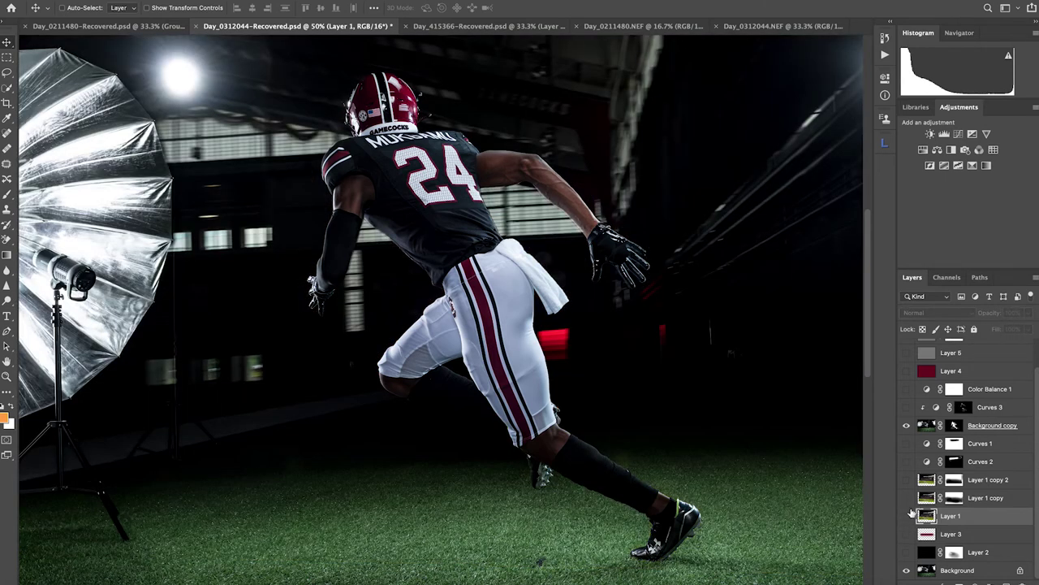
Show Layer 1 copy 2, Layer 3 and Layer 2 behind the cut-out player, leaving Layer 1 copy hidden.
click(907, 498)
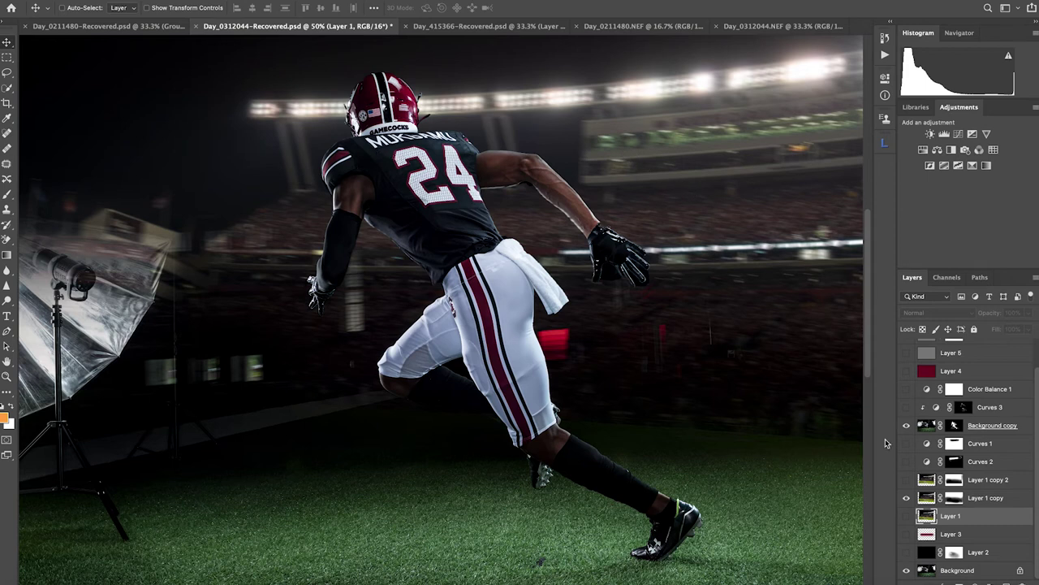
click(907, 480)
click(906, 497)
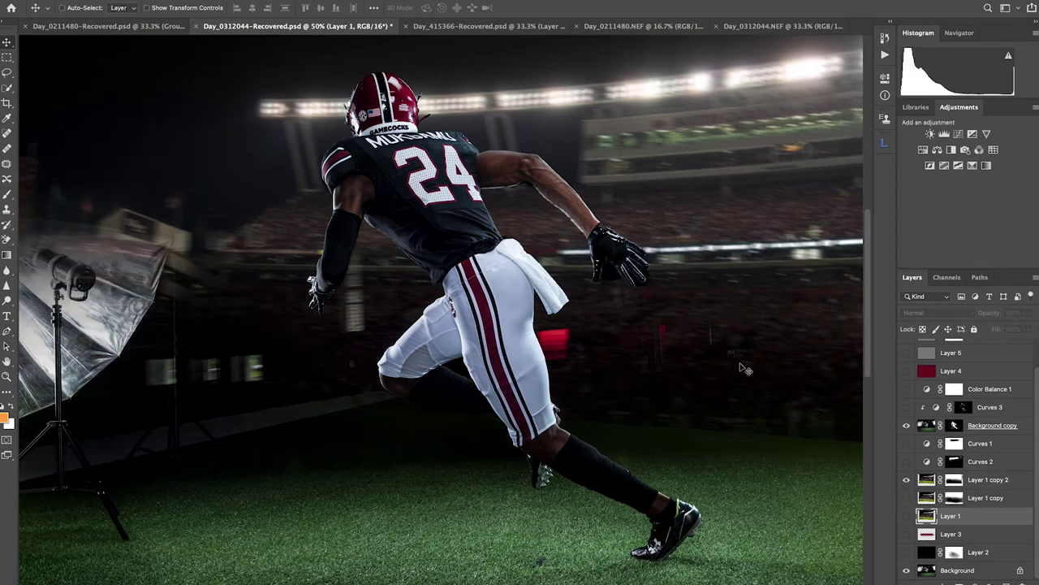
click(906, 534)
click(906, 554)
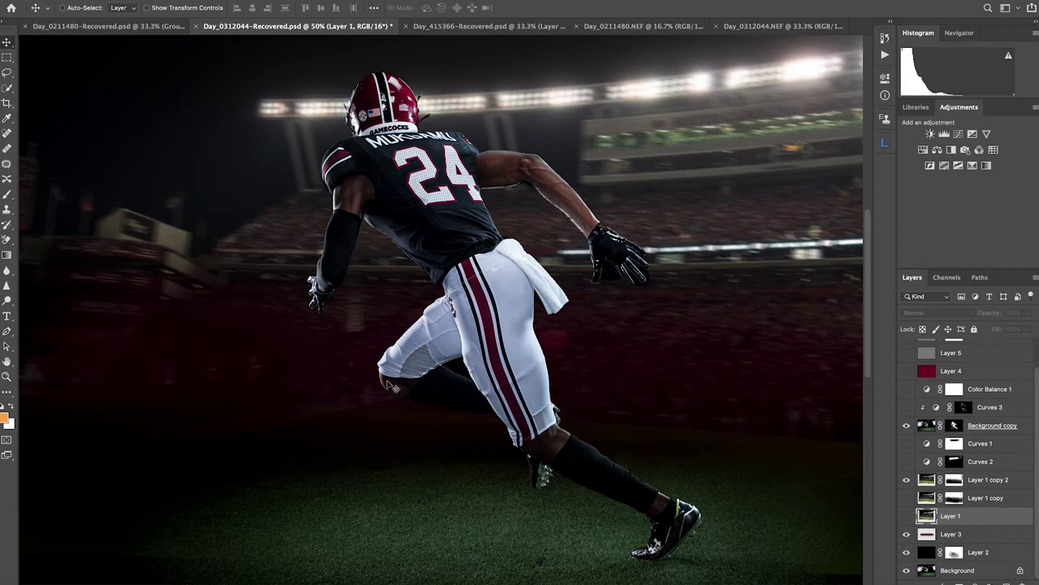
Compare the composite with and without the dark Layer 2 and the blurred stadium on Layer 1 copy.
click(906, 554)
click(906, 554)
click(907, 553)
click(906, 554)
click(906, 552)
click(906, 552)
click(906, 552)
click(906, 552)
click(907, 498)
click(907, 498)
Turn on the Curves 2 and Curves 1 adjustments over the stadium, inspect their curves and compare Curves 1 on and off.
click(907, 462)
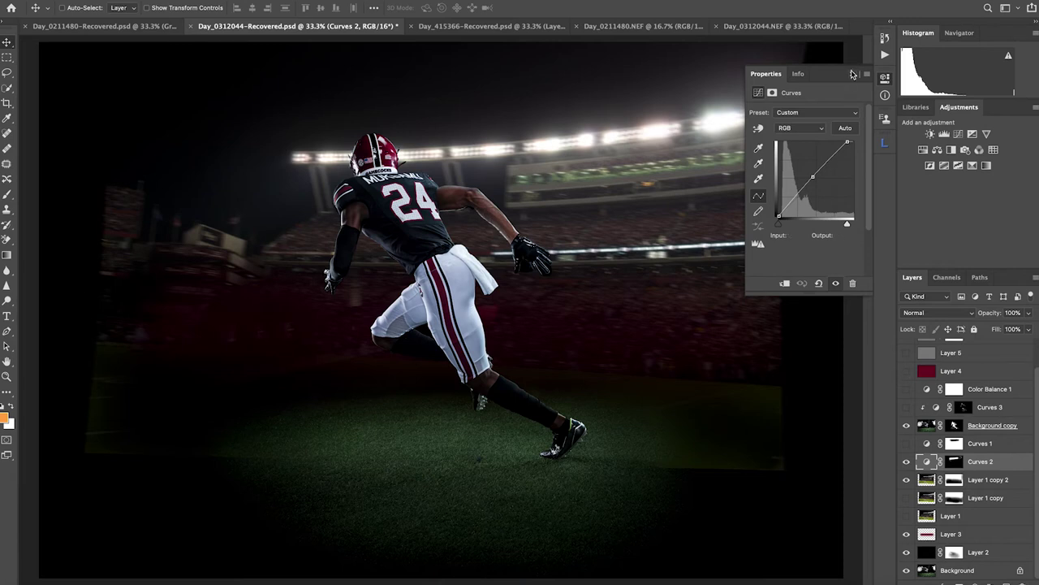
click(853, 75)
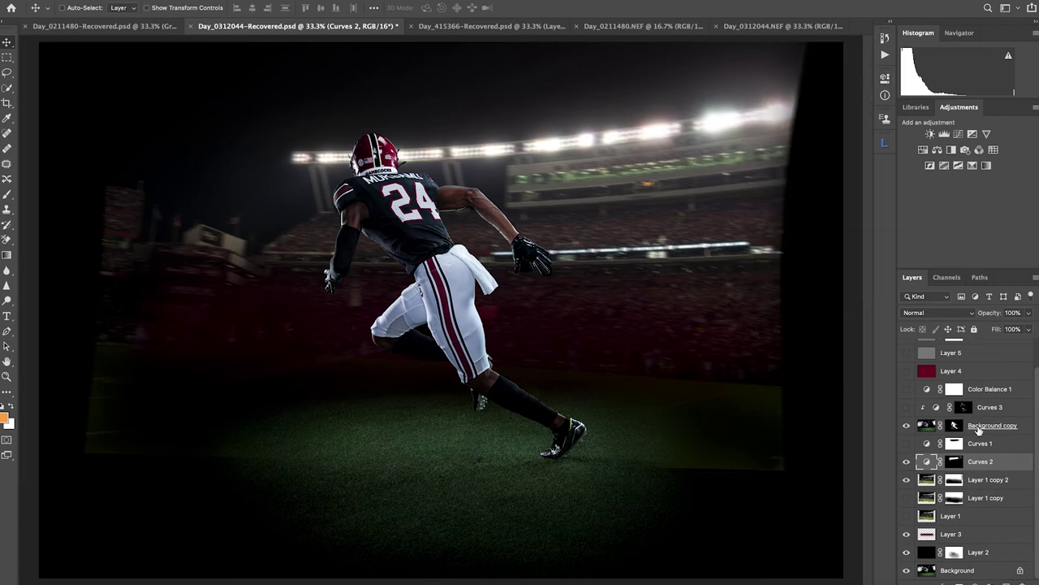
click(907, 443)
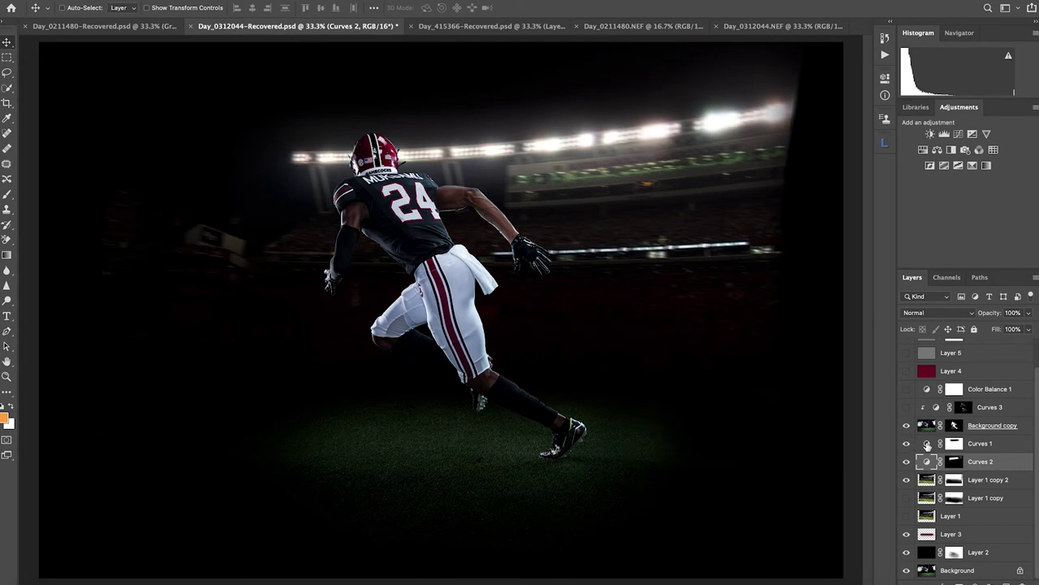
click(928, 444)
double_click(928, 444)
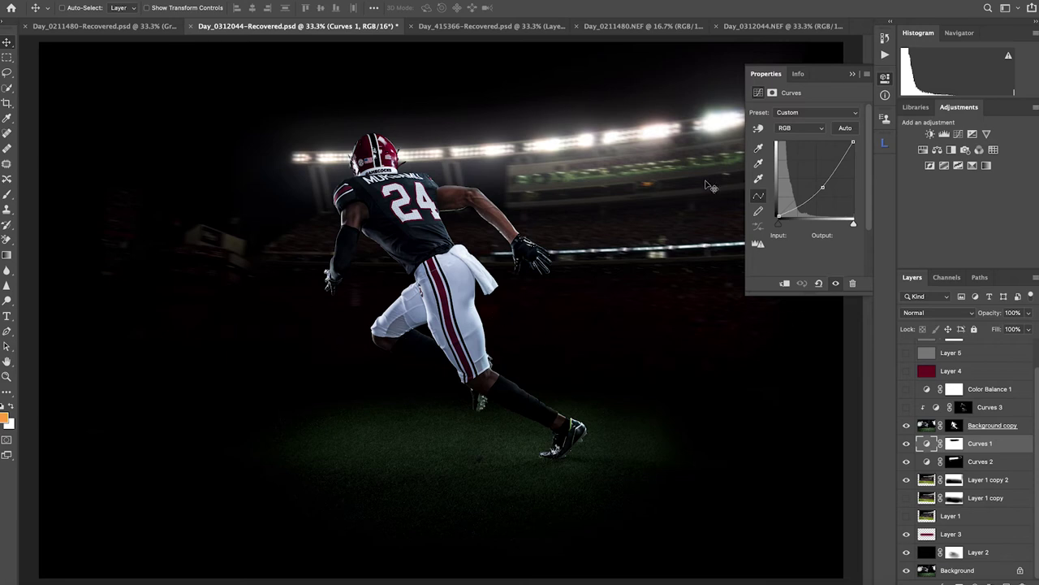
click(854, 74)
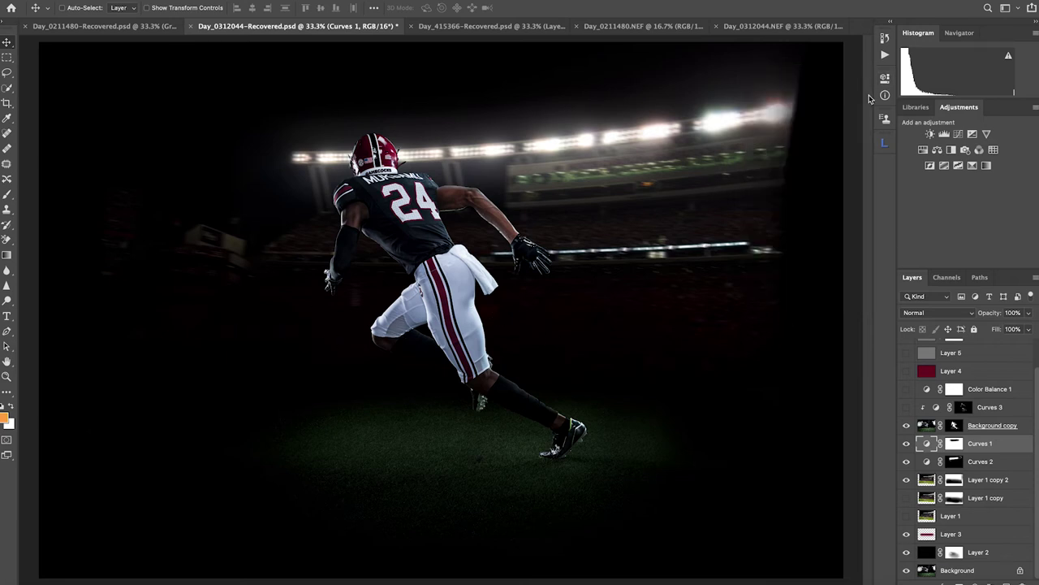
click(906, 445)
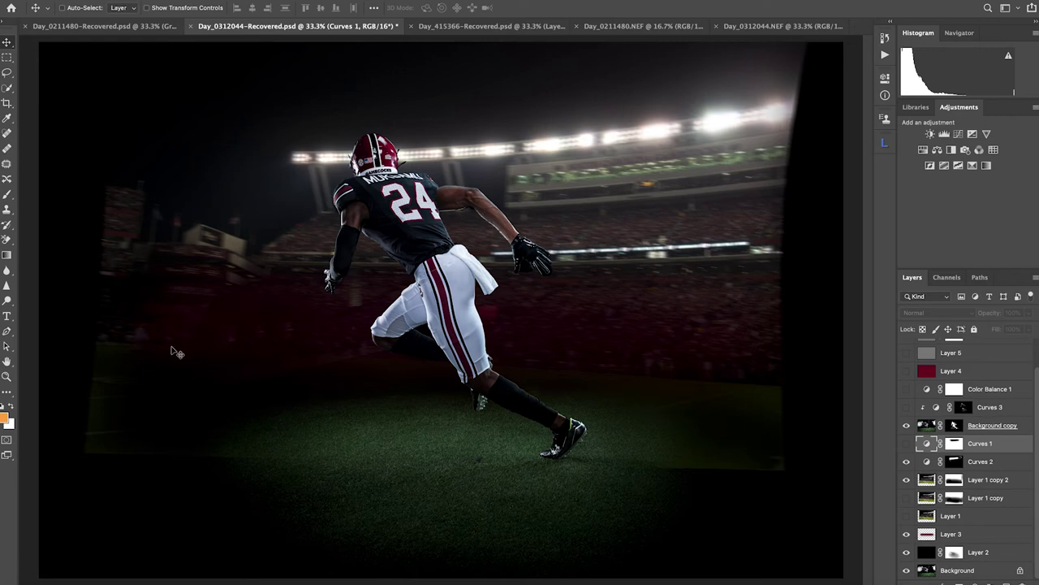
click(907, 444)
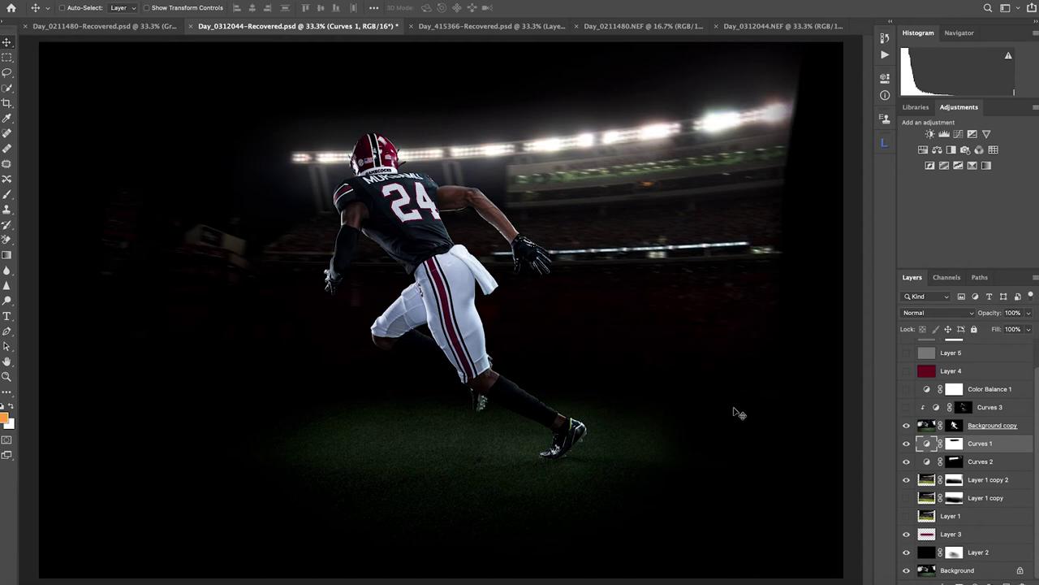
Turn on the Curves 3 adjustment clipped to the player and compare the player with and without it.
key(ctrl)
key(ctrl+equal)
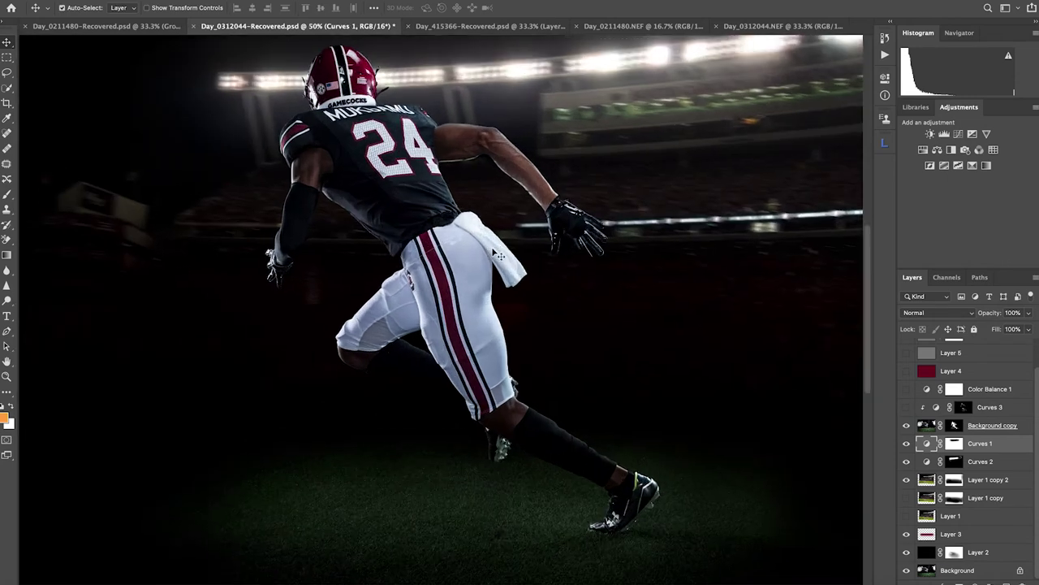
drag(449, 243, 448, 274)
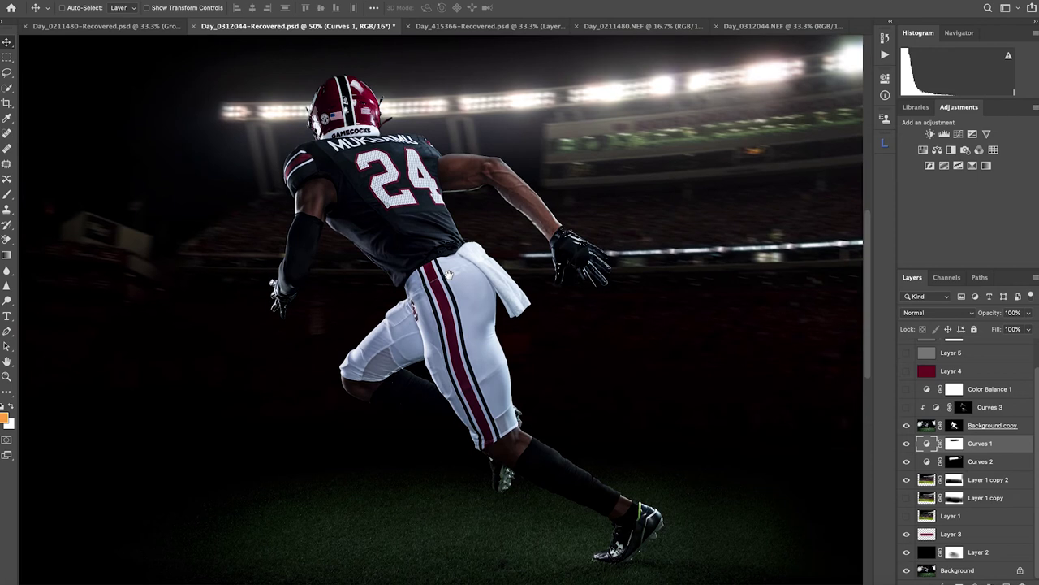
click(906, 407)
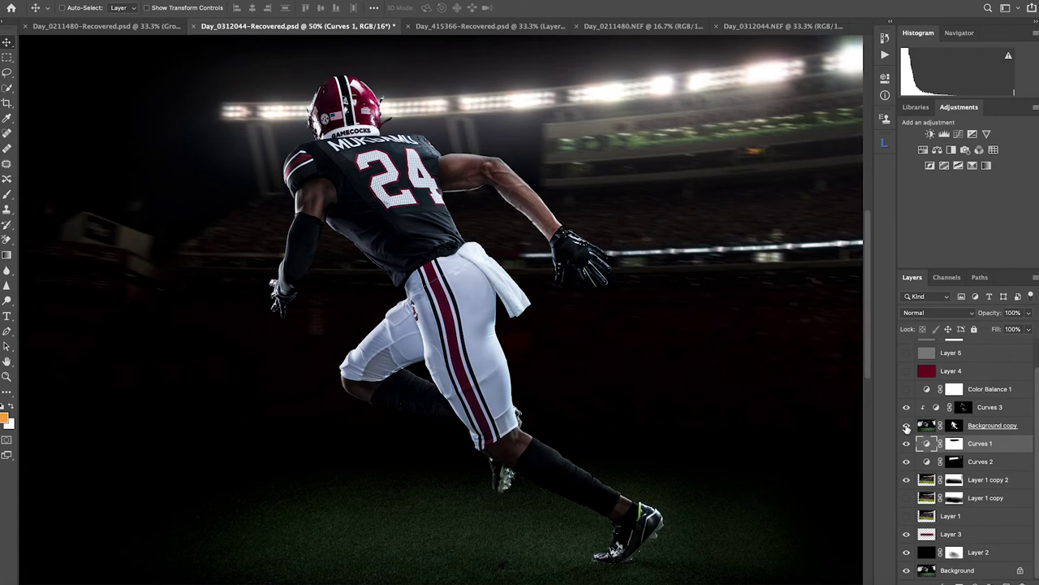
click(934, 408)
click(906, 407)
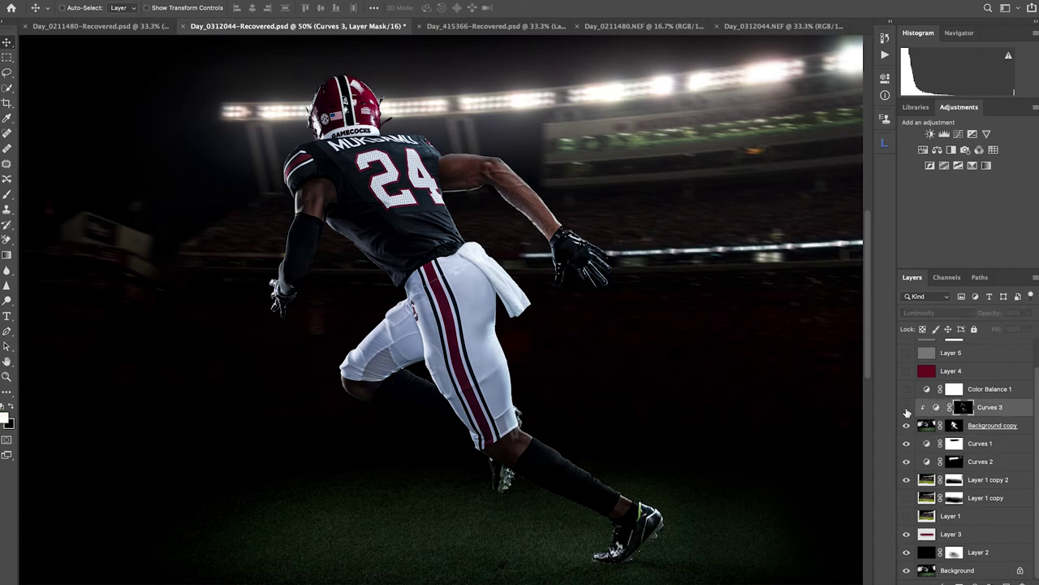
click(906, 407)
click(906, 407)
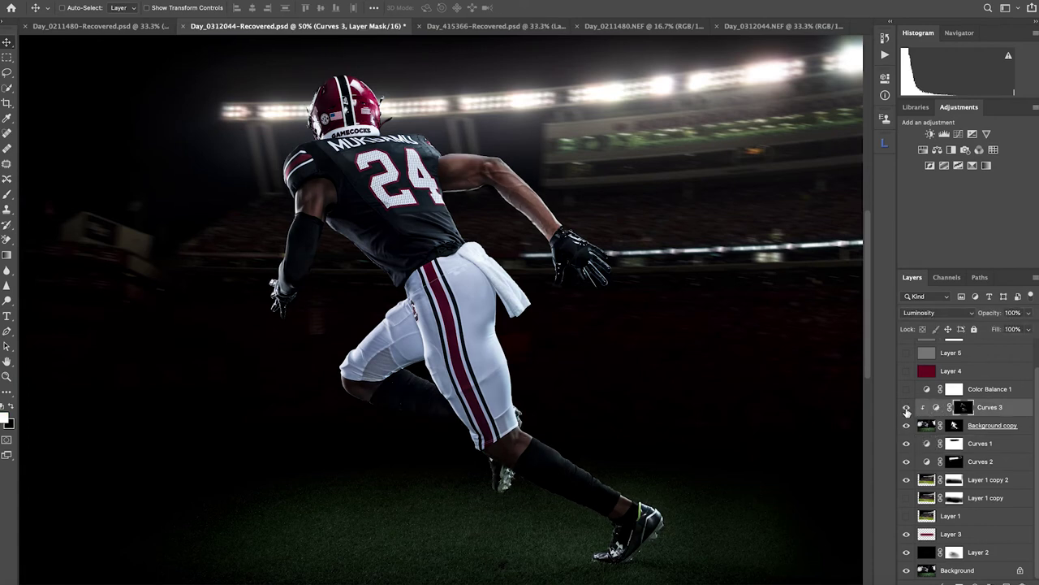
Inspect the curve settings of the Curves 3 adjustment on the player.
click(937, 408)
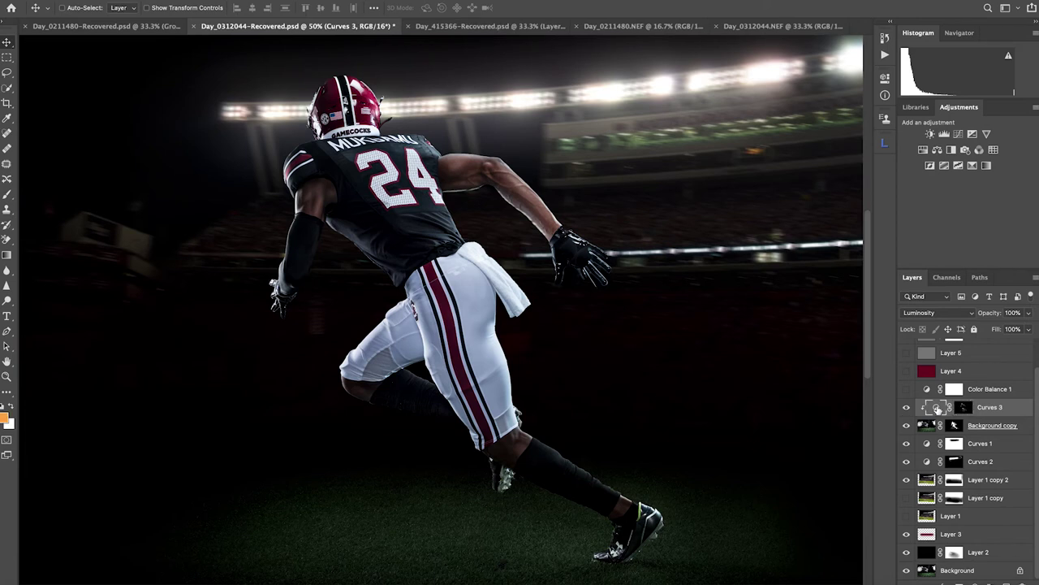
double_click(937, 408)
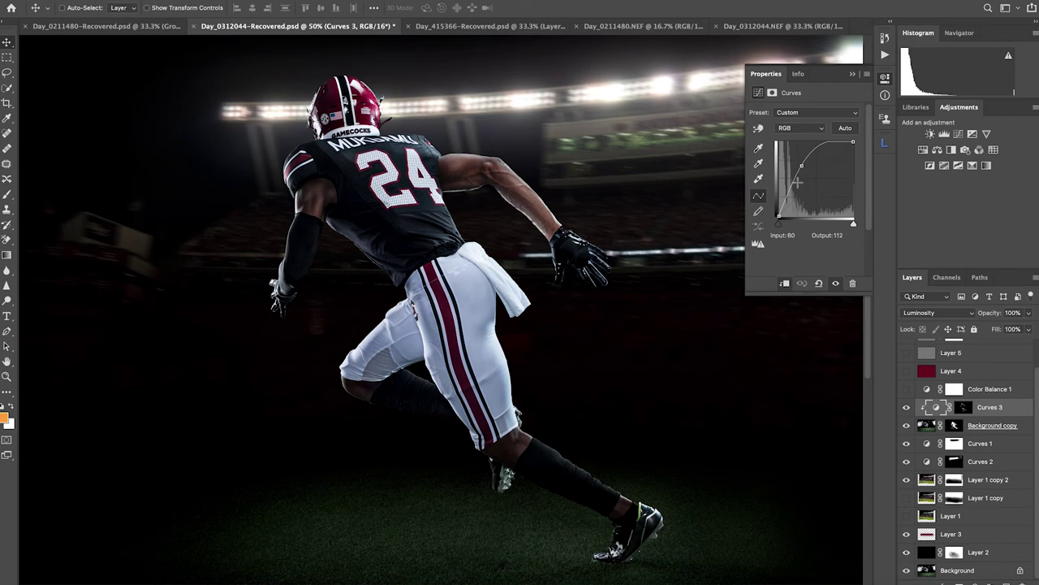
click(853, 75)
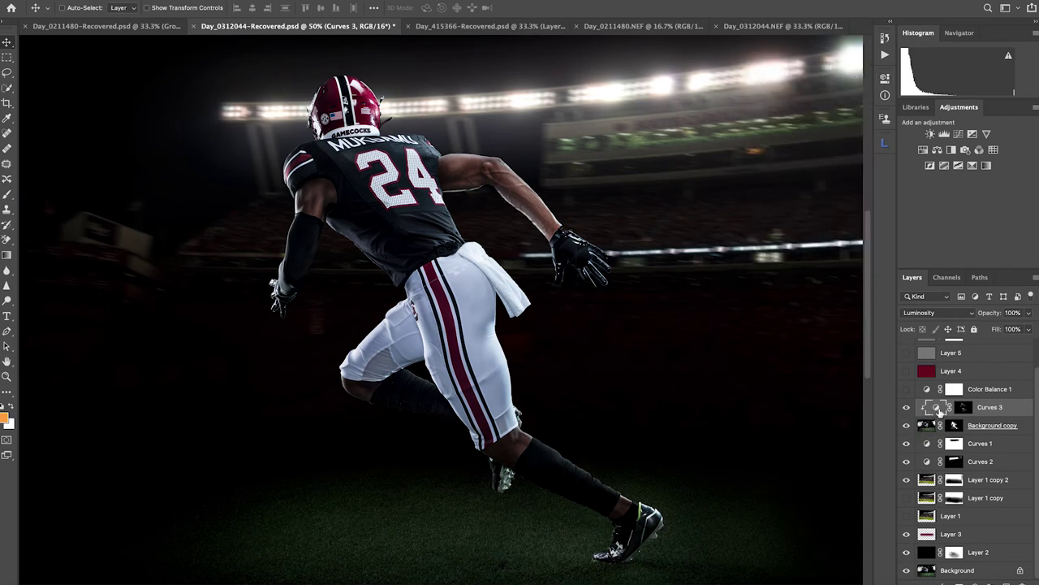
Examine the Curves 3 layer mask as a red overlay on the image, then restore the normal view.
click(962, 408)
key(backslash)
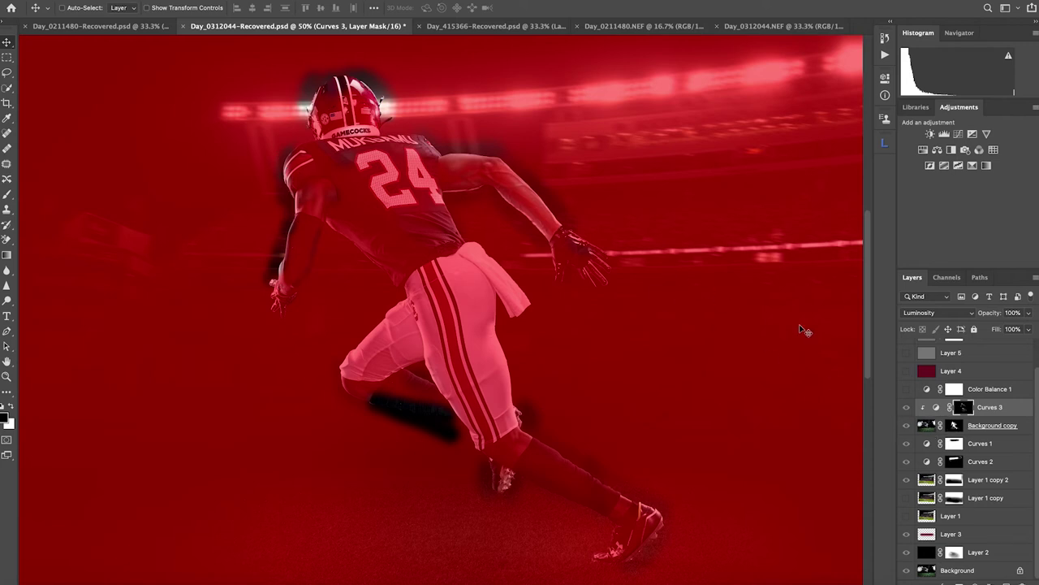
key(backslash)
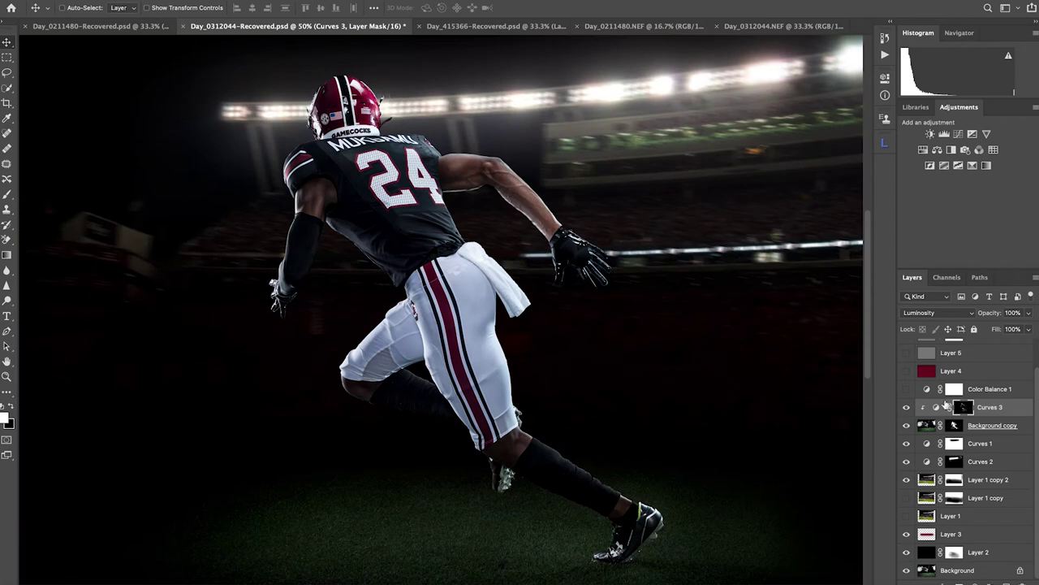
key(backslash)
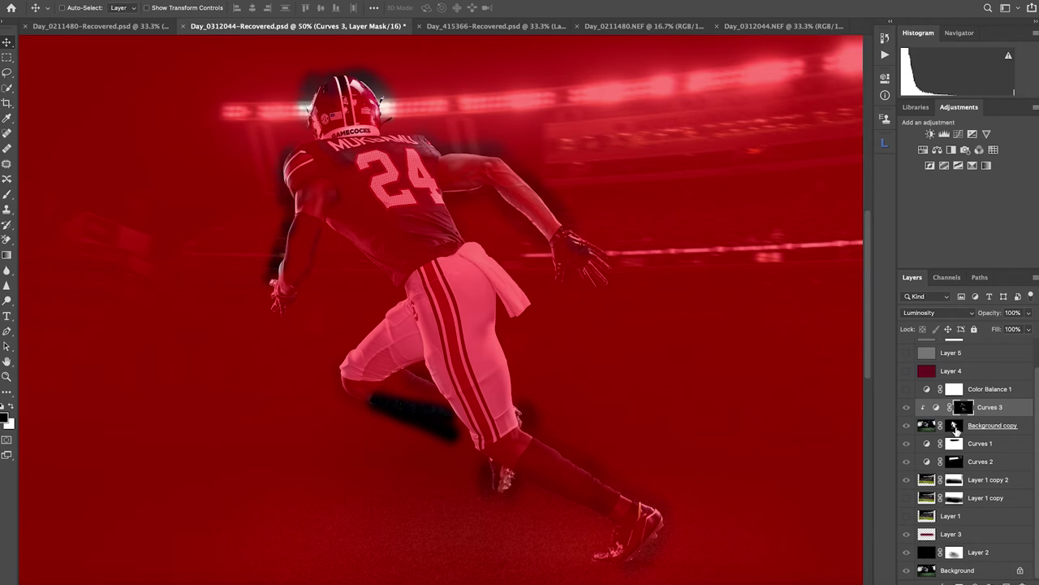
key(backslash)
Turn on the Color Balance 1 adjustment, compare the image with and without it, and open its settings.
click(906, 391)
click(906, 390)
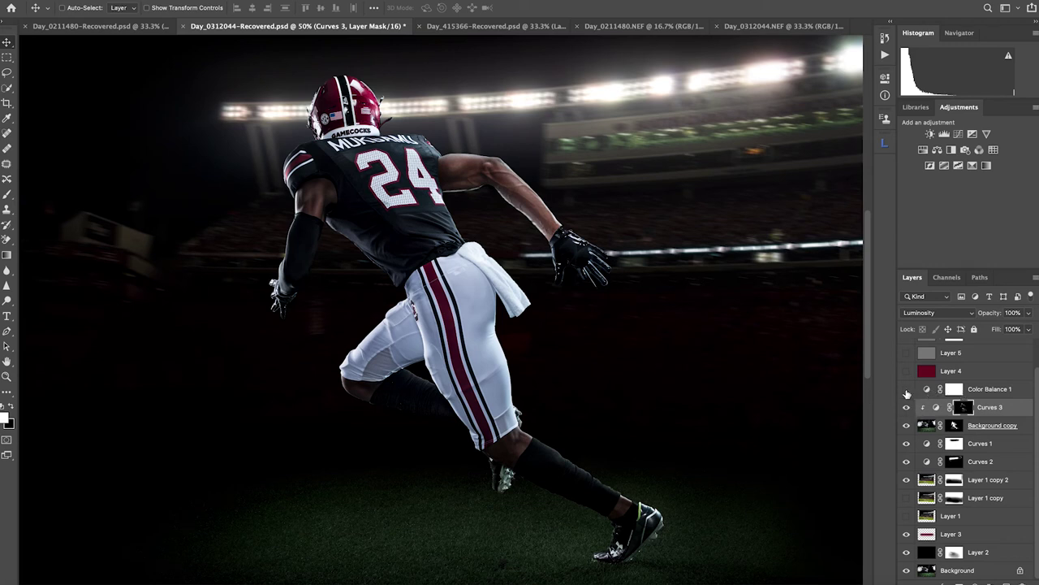
click(906, 391)
double_click(928, 393)
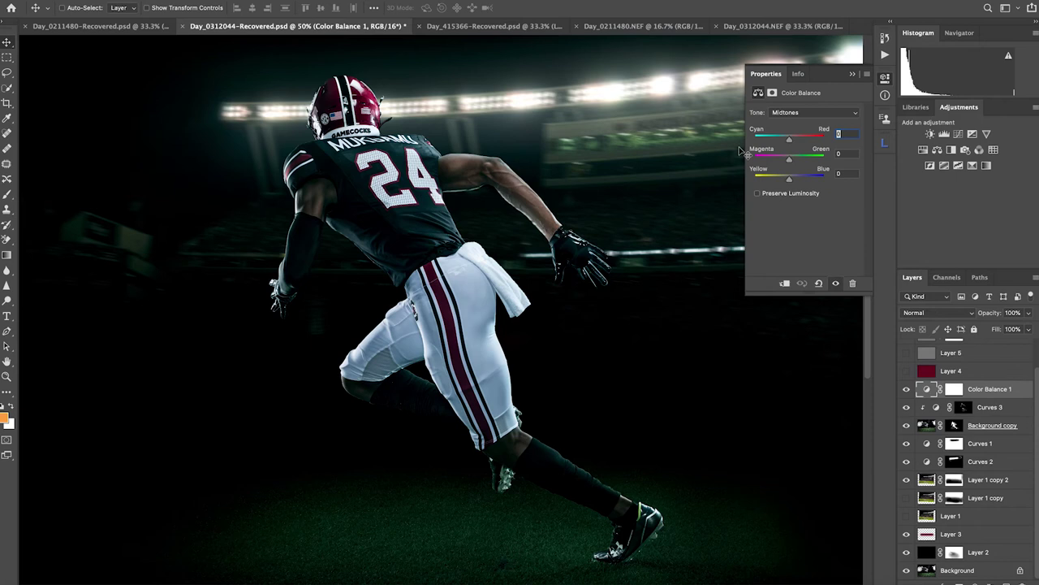
Inspect the Color Balance 1 values by tonal range and close the adjustment's settings.
click(804, 112)
click(791, 102)
click(810, 113)
click(808, 132)
click(853, 75)
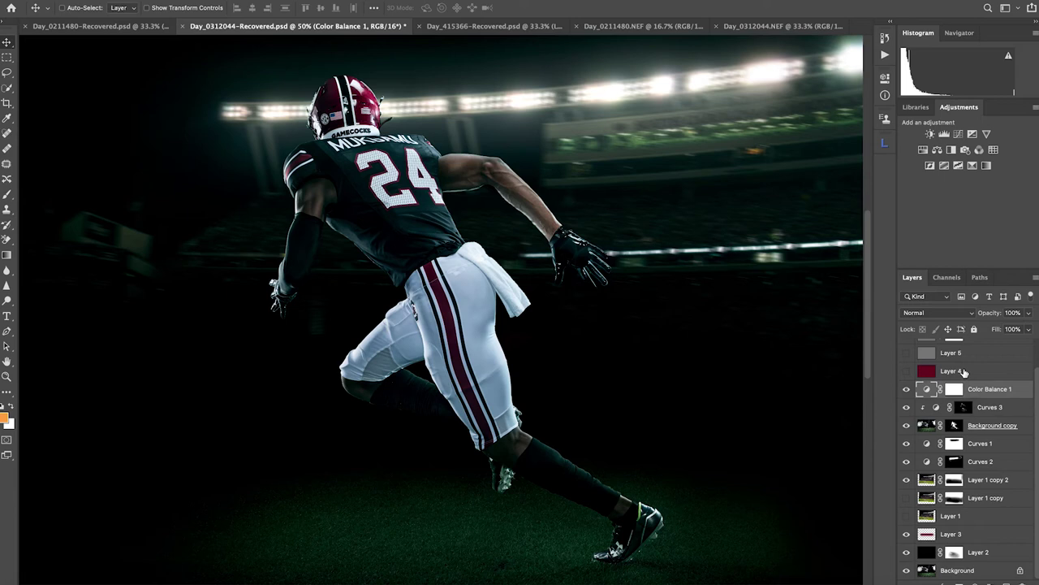
Turn on the maroon Layer 4 overlay and compare the image with and without it.
click(963, 371)
click(907, 371)
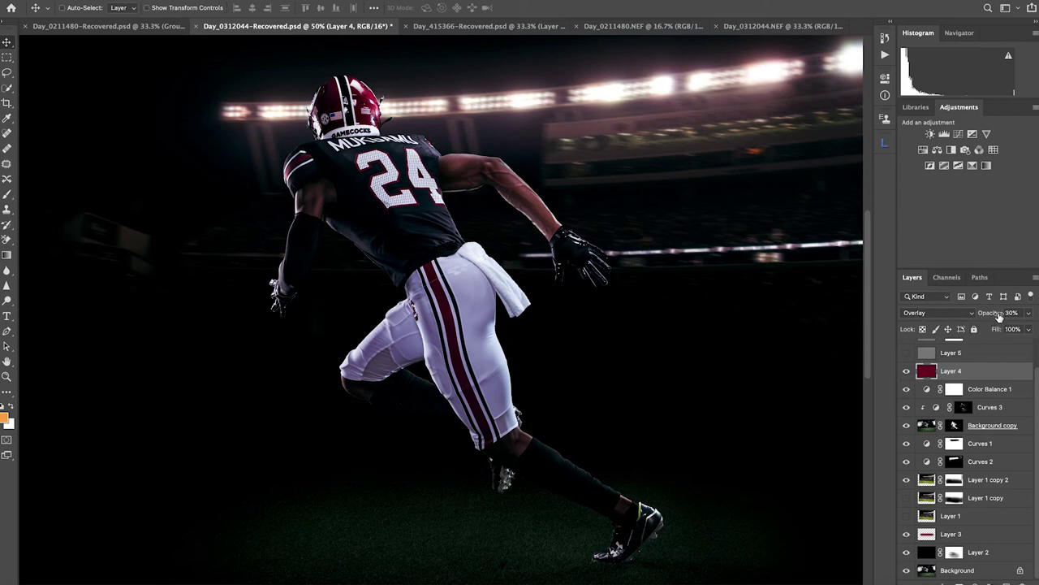
click(906, 371)
click(906, 372)
click(906, 371)
click(906, 371)
Turn on the gray Soft Light layers, Layer 5 and Layer 5 copy, above the maroon overlay.
scroll(947, 377, up, 2)
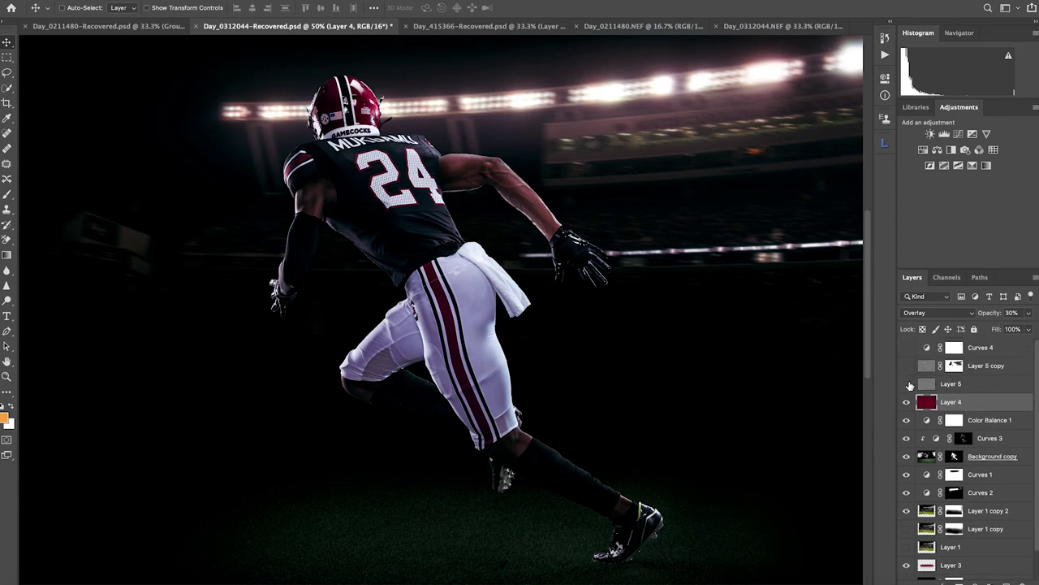
click(934, 384)
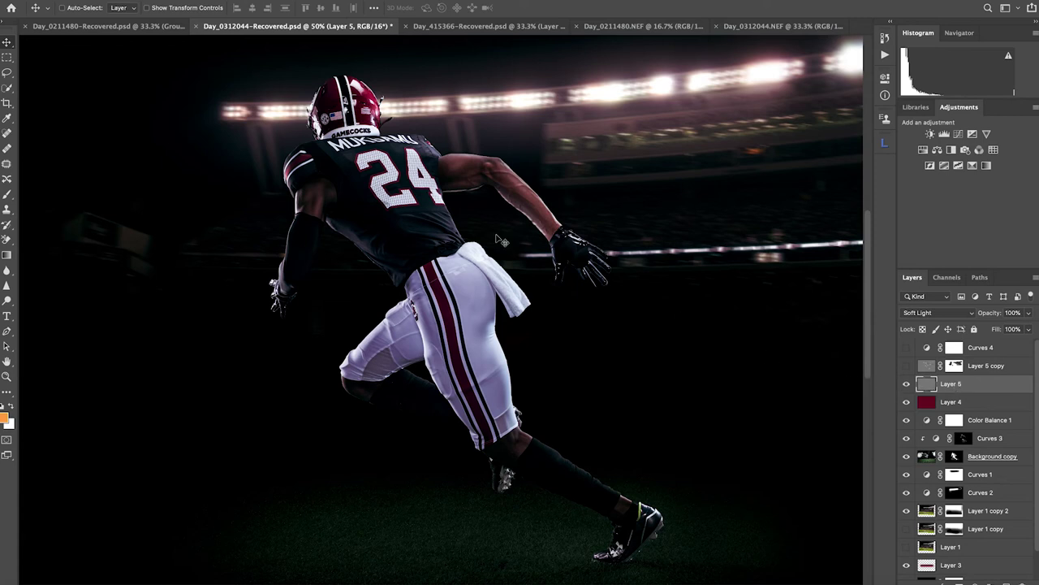
click(907, 366)
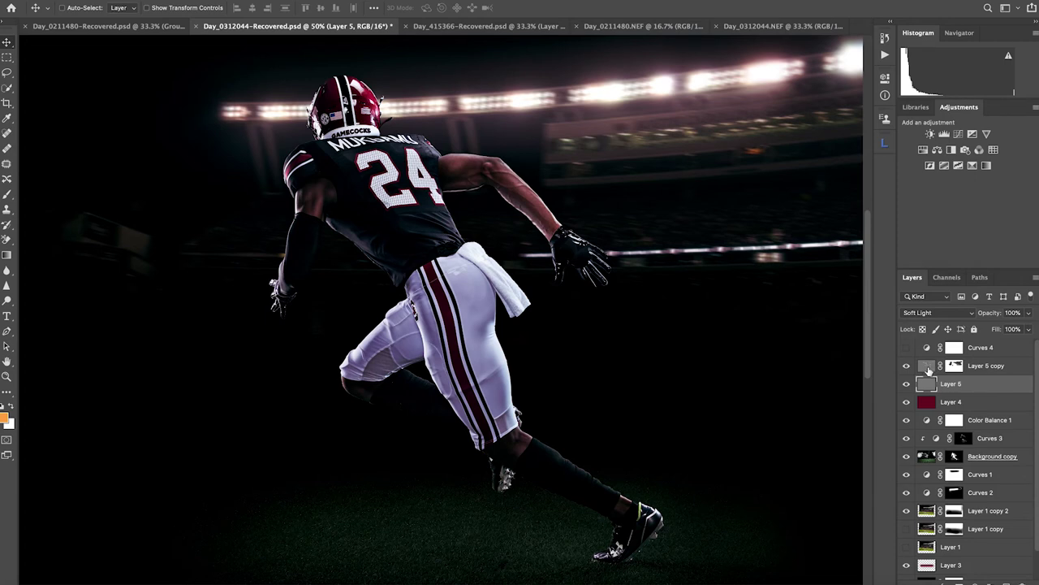
click(924, 365)
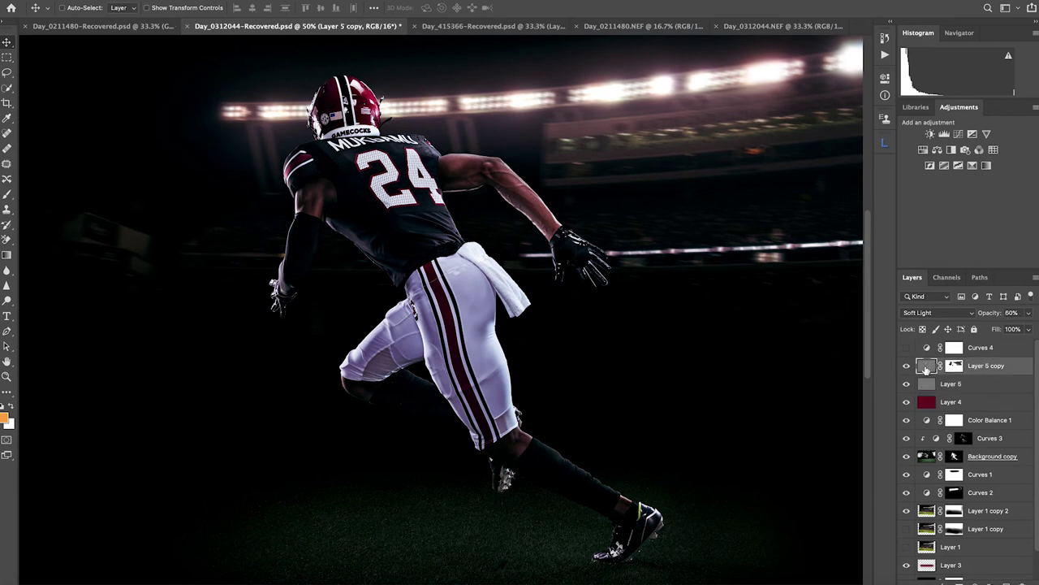
Examine the Layer 5 copy mask as a red overlay, and compare the image with the mask disabled and enabled.
key(ctrl+z)
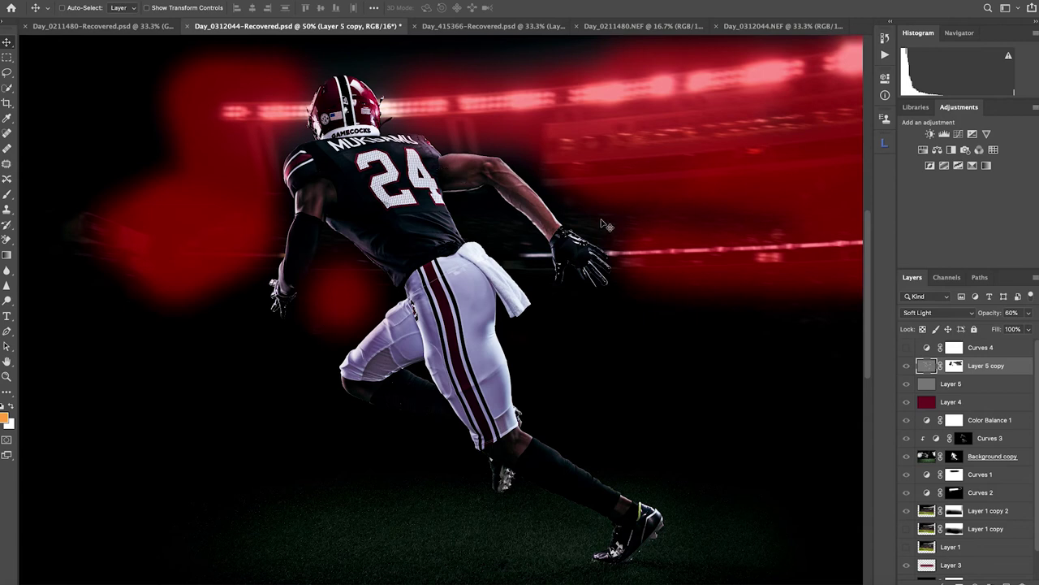
key(ctrl+z)
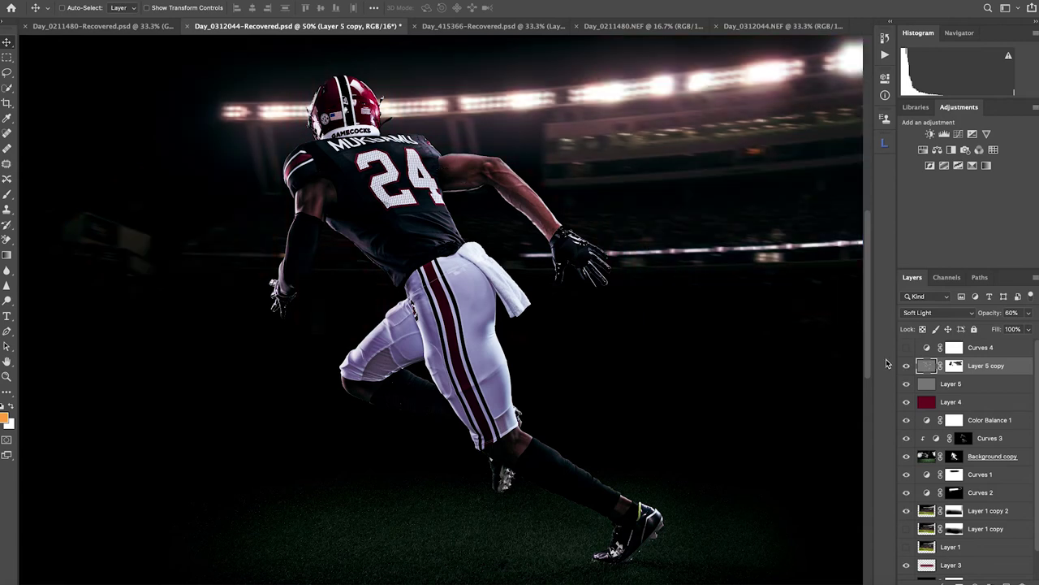
shift+click(953, 372)
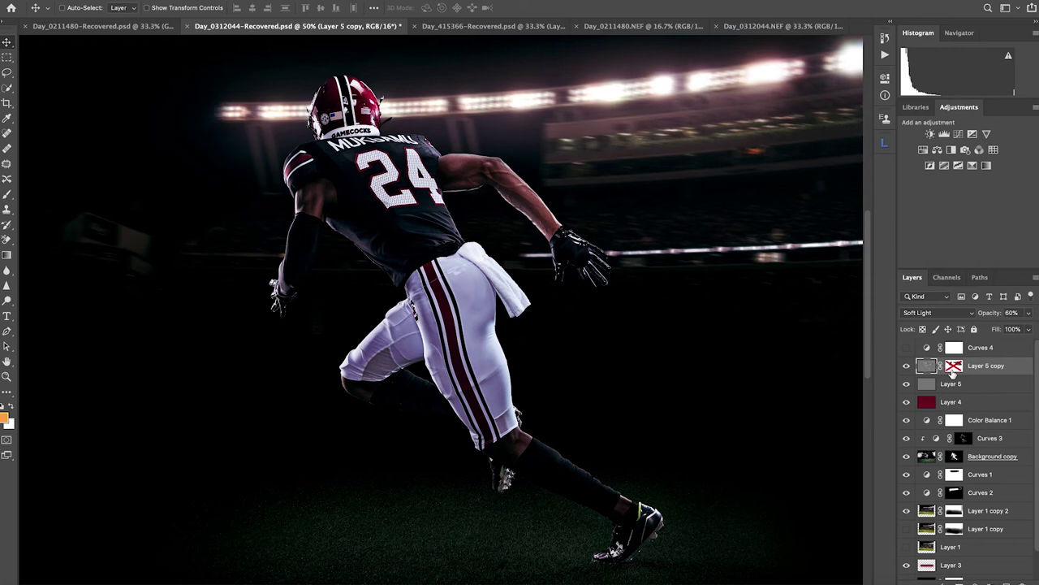
shift+click(953, 372)
shift+click(953, 372)
shift+click(954, 372)
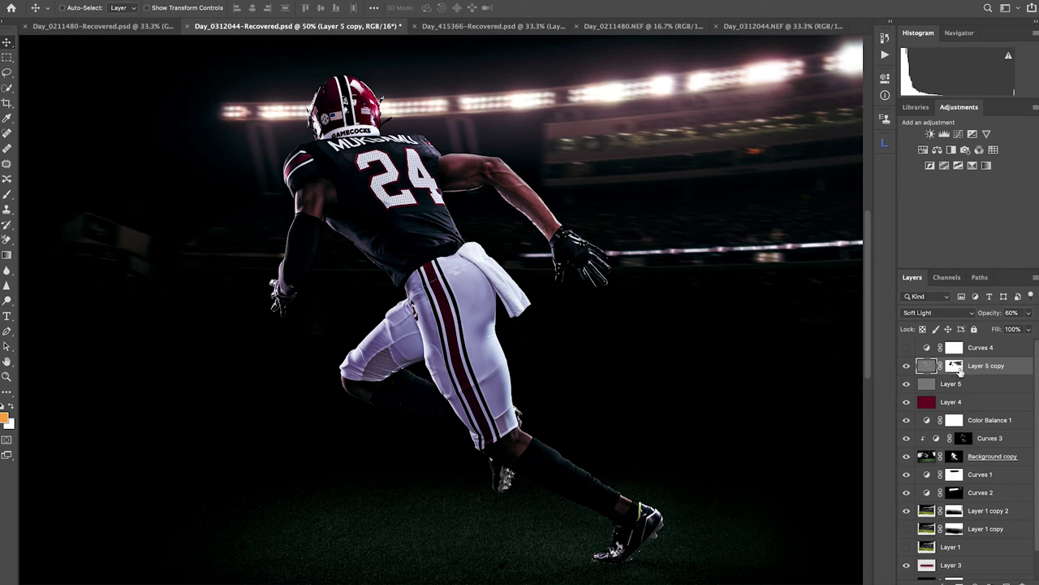
Turn on the Curves 4 adjustment and open its curve settings.
click(907, 347)
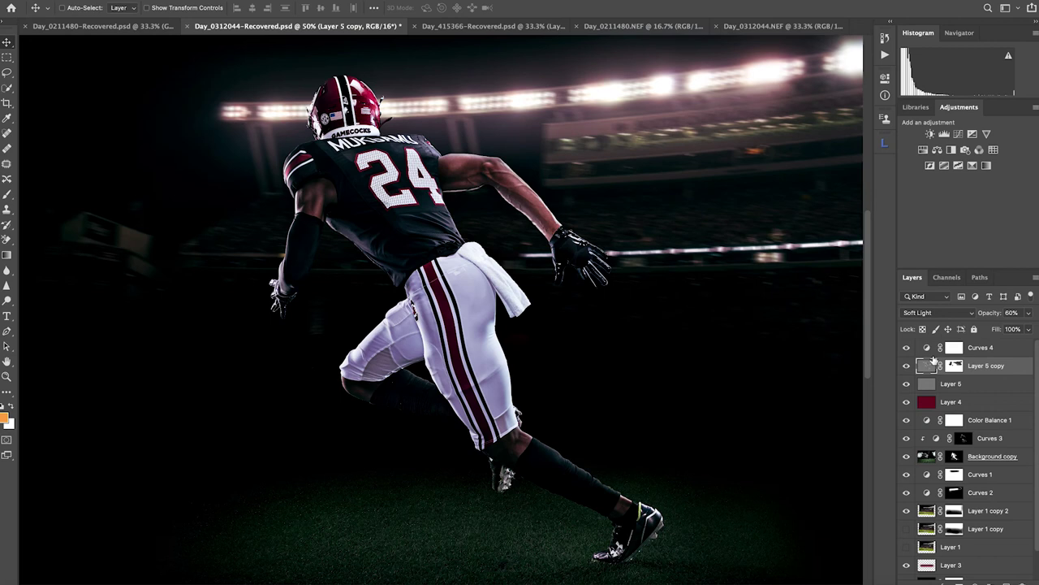
click(925, 348)
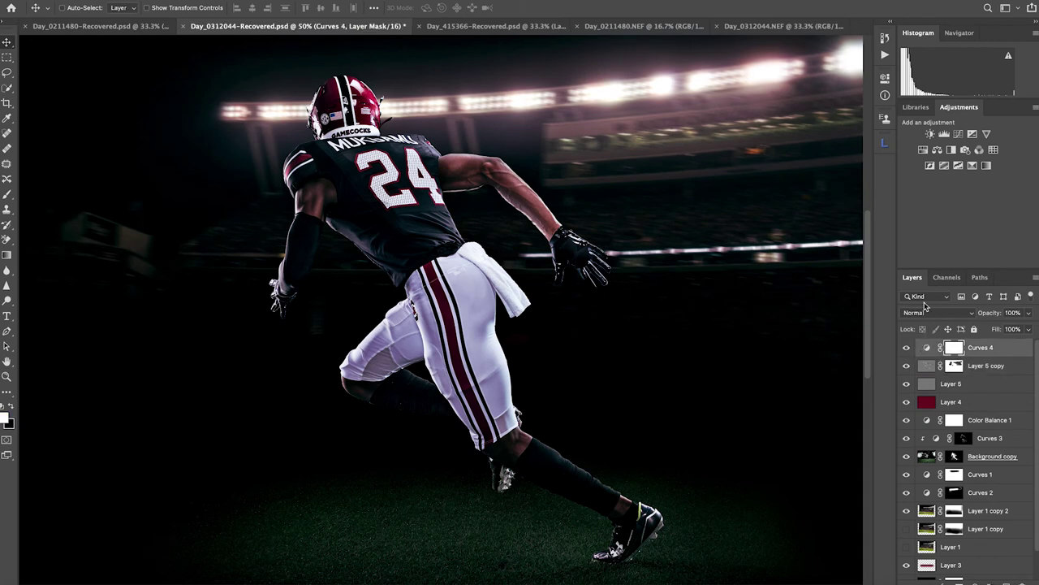
double_click(928, 348)
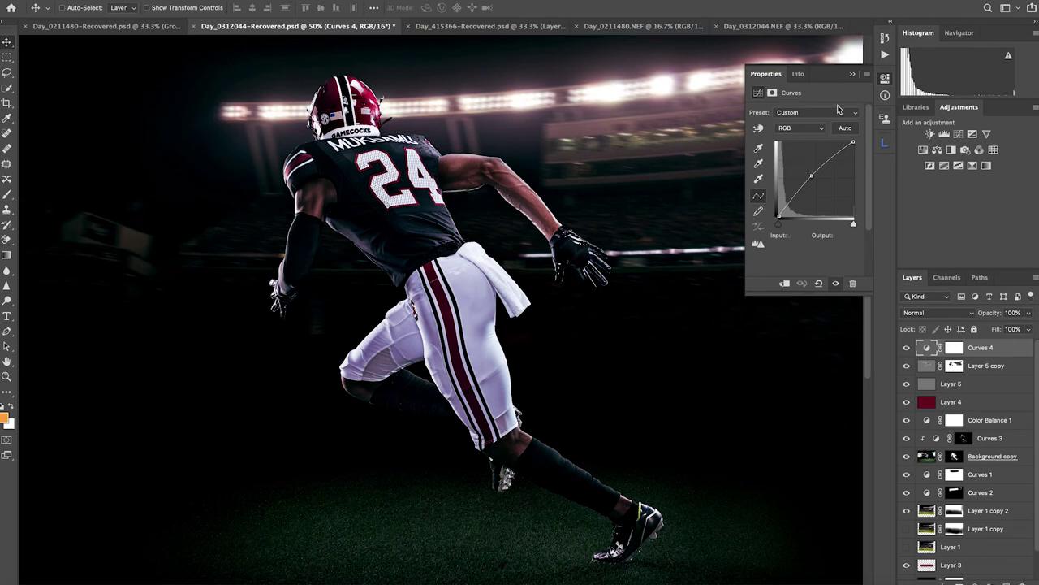
Compare the finished composite with the original photo by toggling Group 1, leaving the group visible.
click(906, 350)
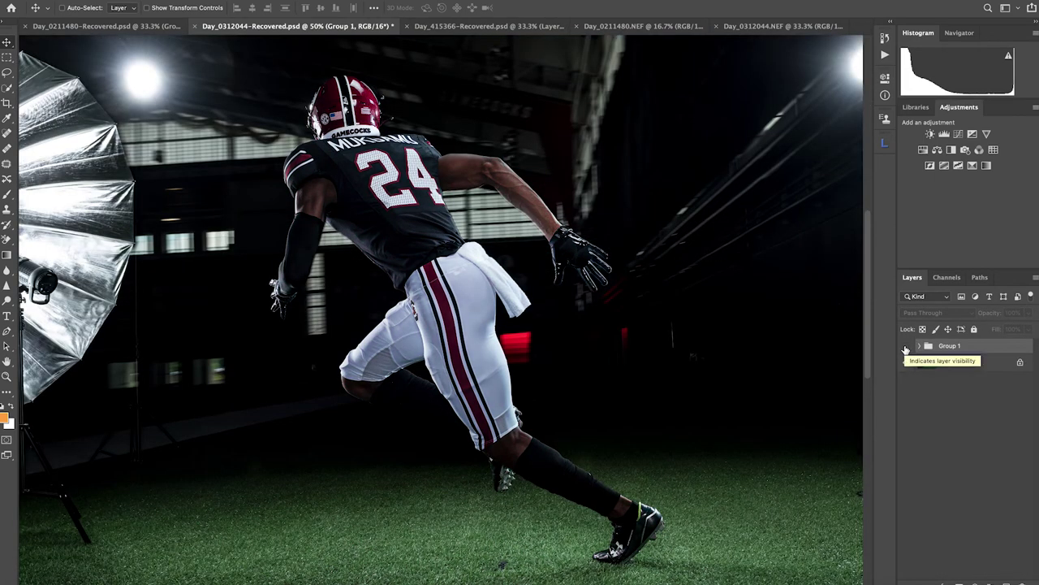
click(906, 349)
click(906, 349)
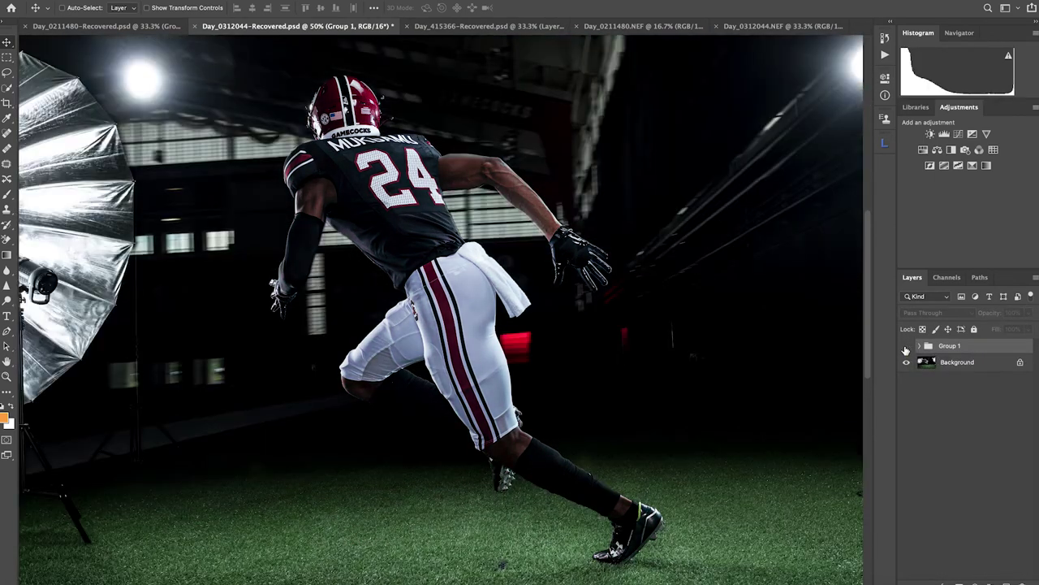
click(906, 349)
click(906, 350)
click(906, 349)
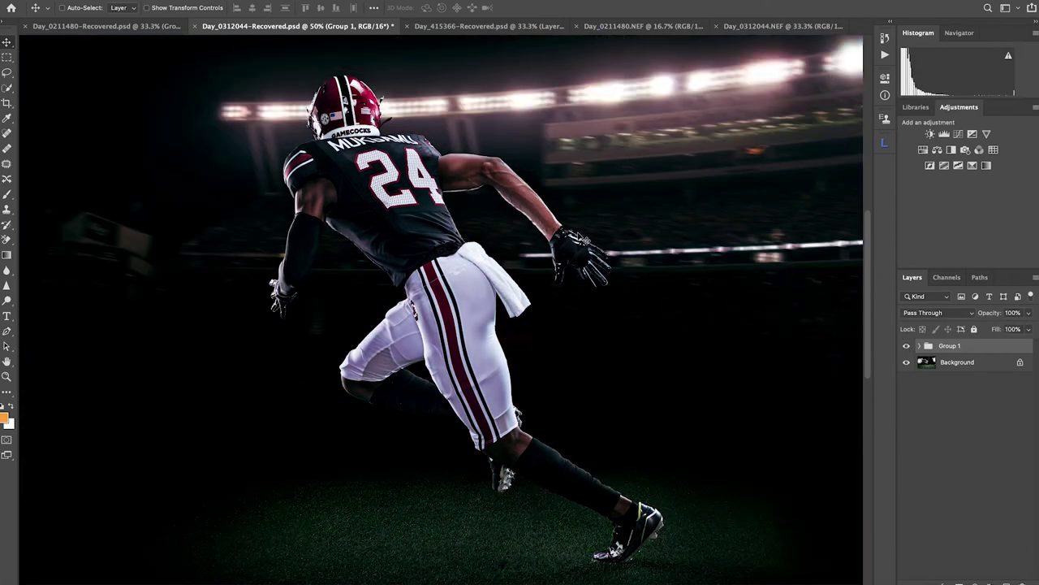
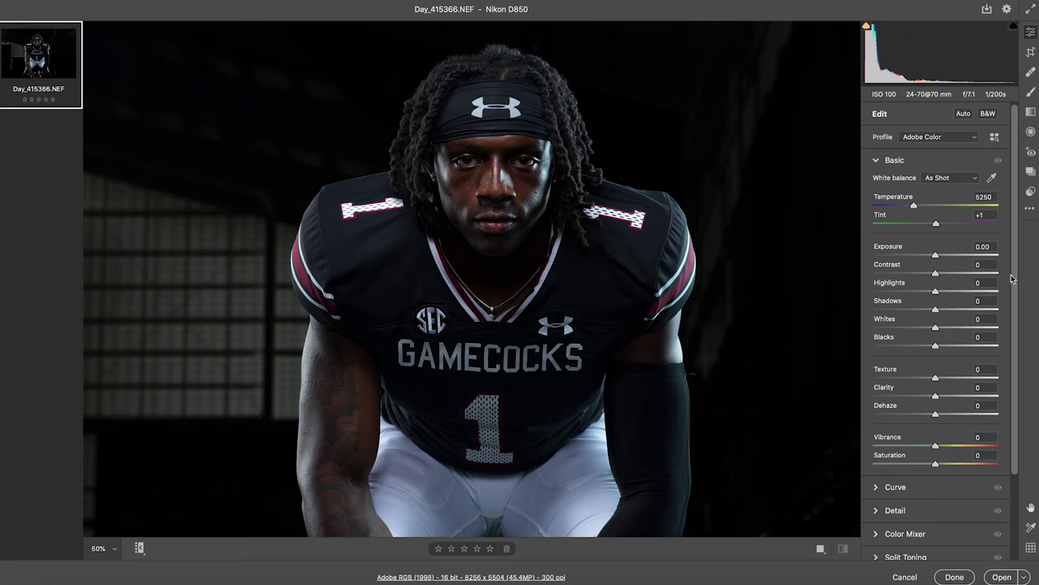
In the Day_415366.NEF raw settings, set Exposure to +0.35, Highlights to +17, Shadows to -6, Whites to +2 and Blacks to -7.
key(super+equal)
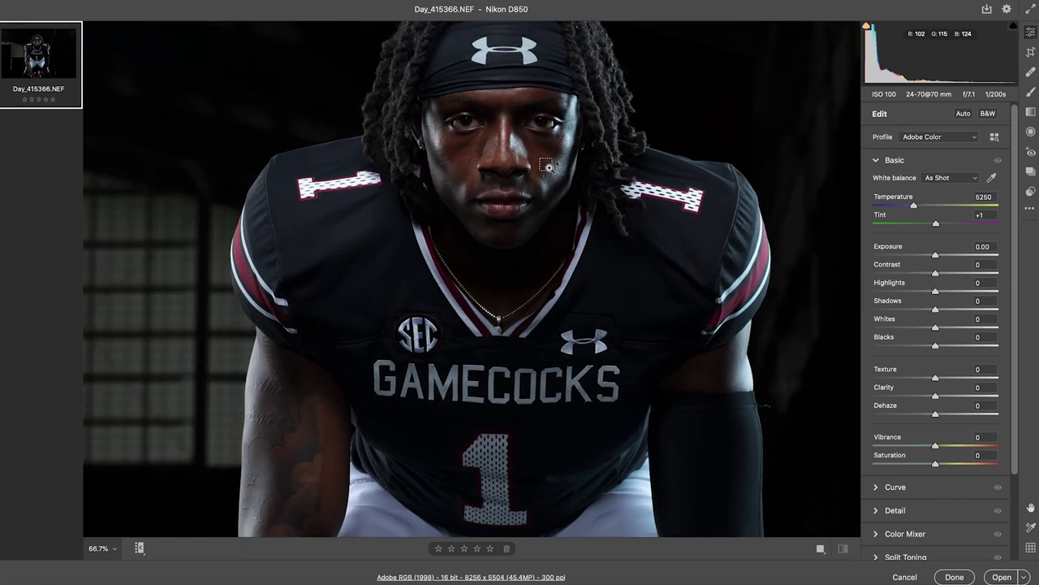
key(super+equal)
key(space)
drag(522, 96, 497, 219)
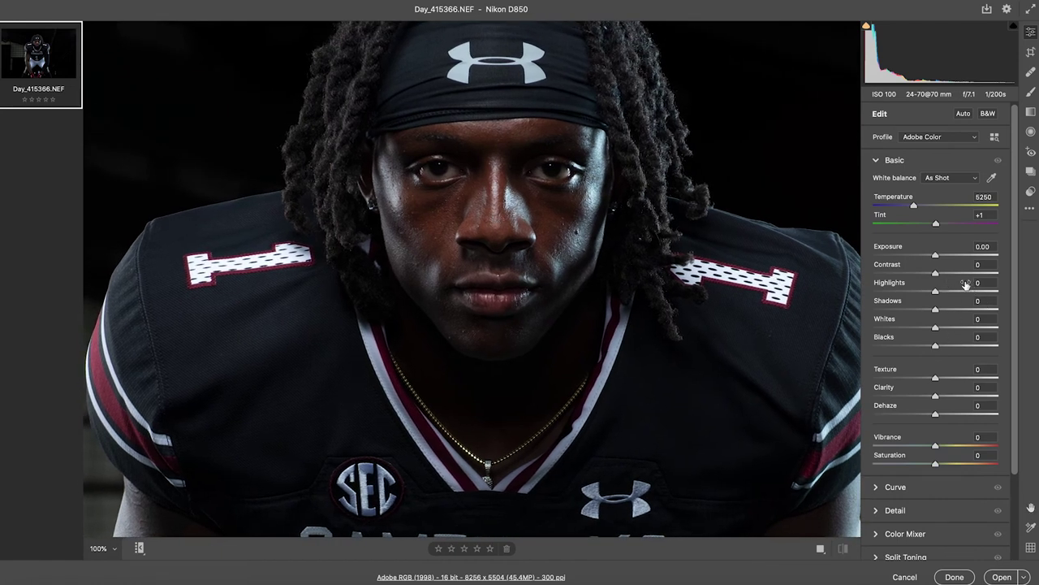
drag(935, 255, 939, 257)
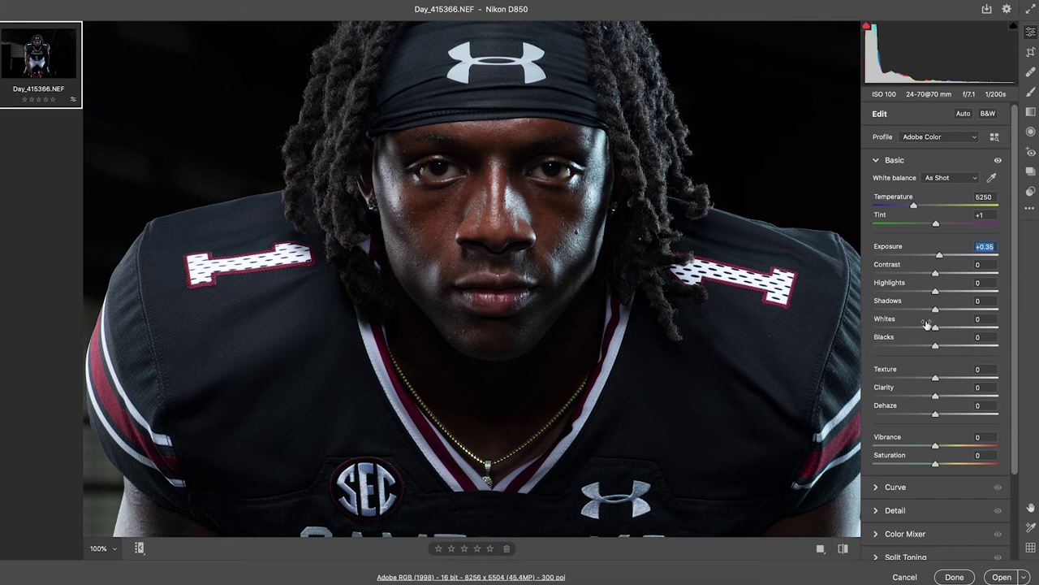
drag(936, 312, 932, 312)
drag(935, 293, 946, 298)
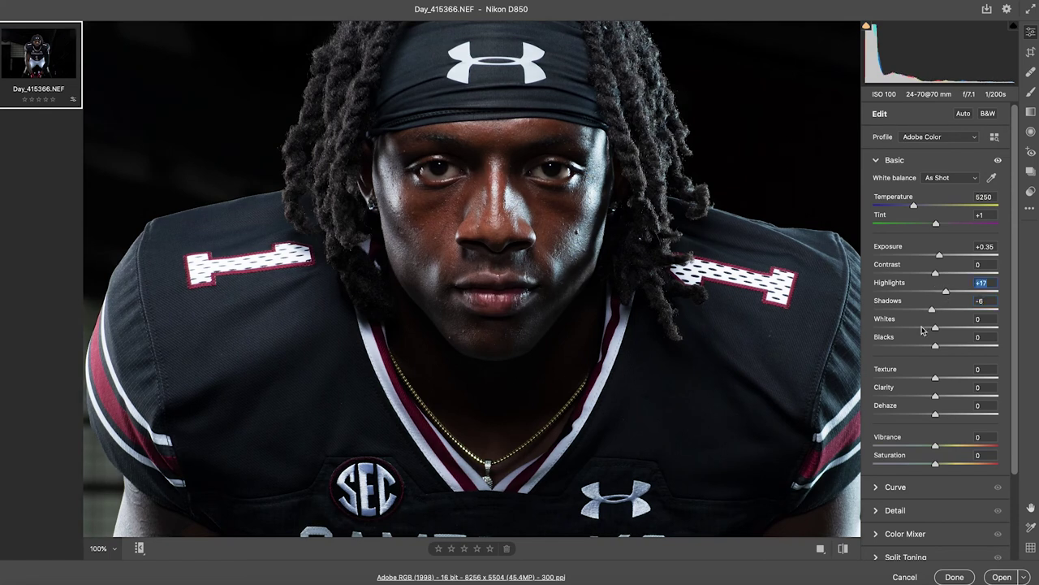
drag(937, 329, 931, 349)
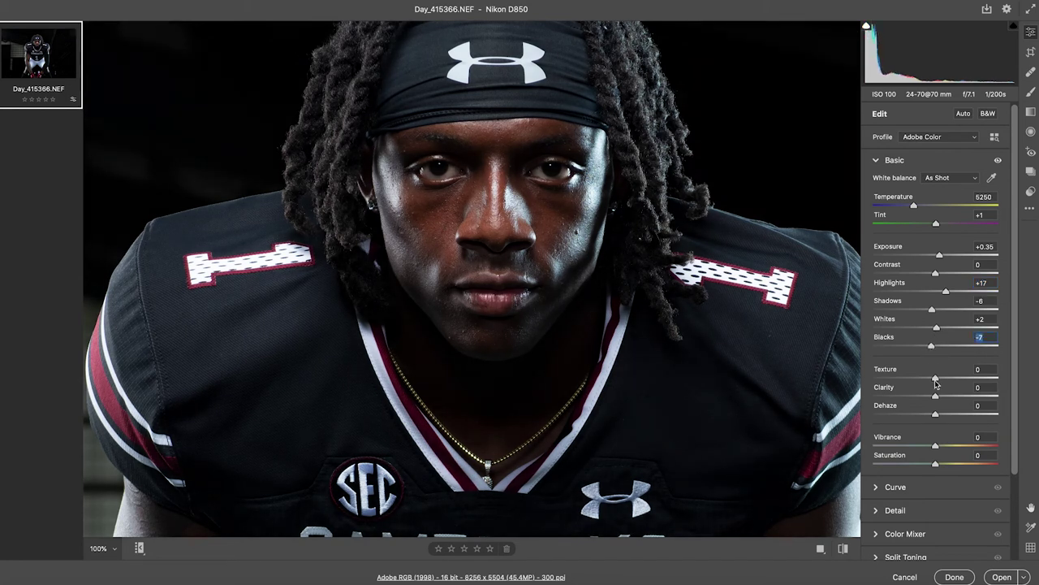
Set the raw photo's Clarity to +18 and Texture to +3.
drag(936, 397, 951, 398)
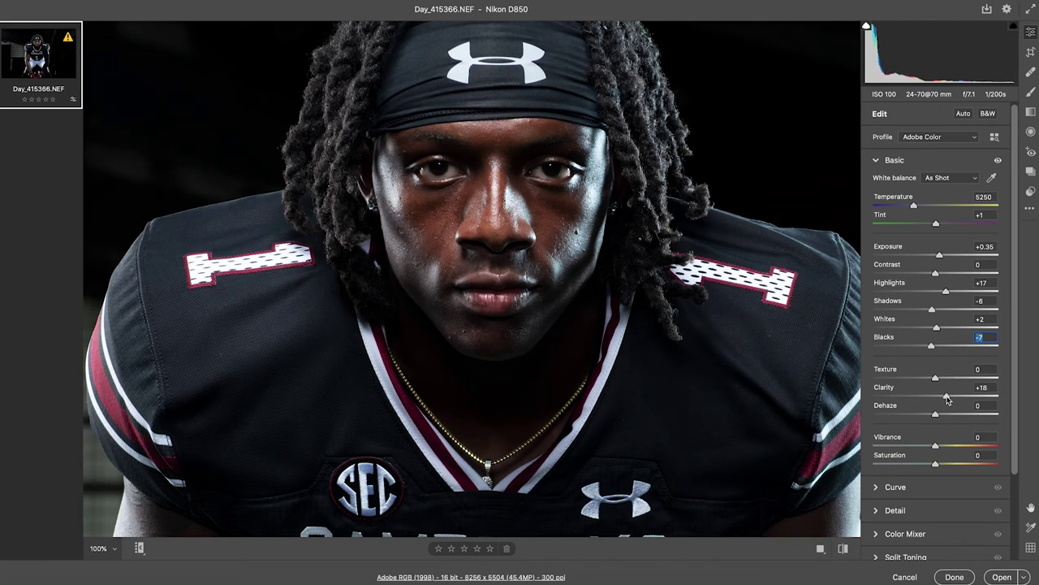
drag(947, 400, 946, 397)
drag(938, 382, 937, 382)
Increase the raw photo's sharpening slightly in the Detail settings.
scroll(936, 391, down, 5)
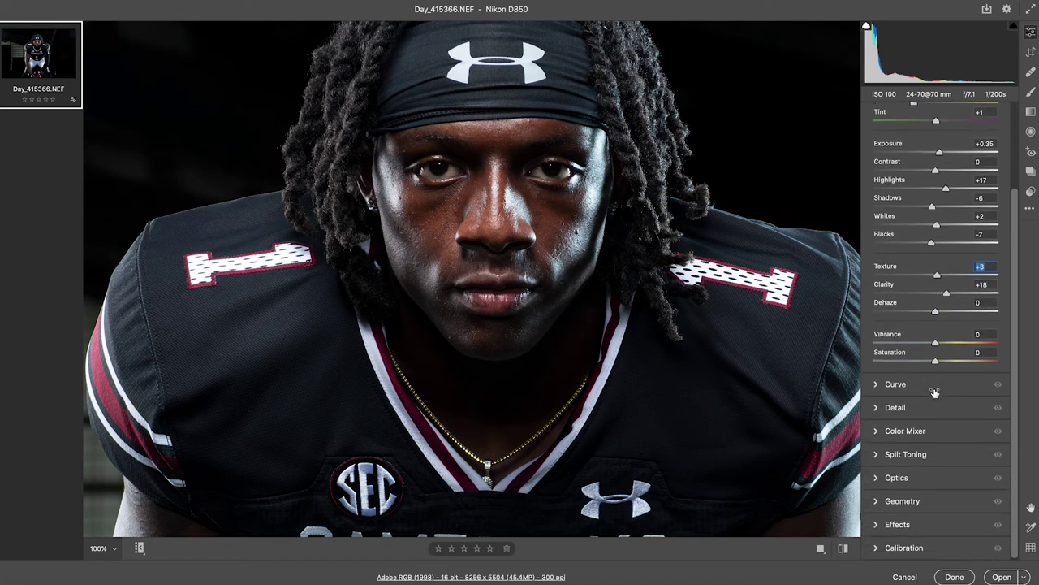
click(876, 408)
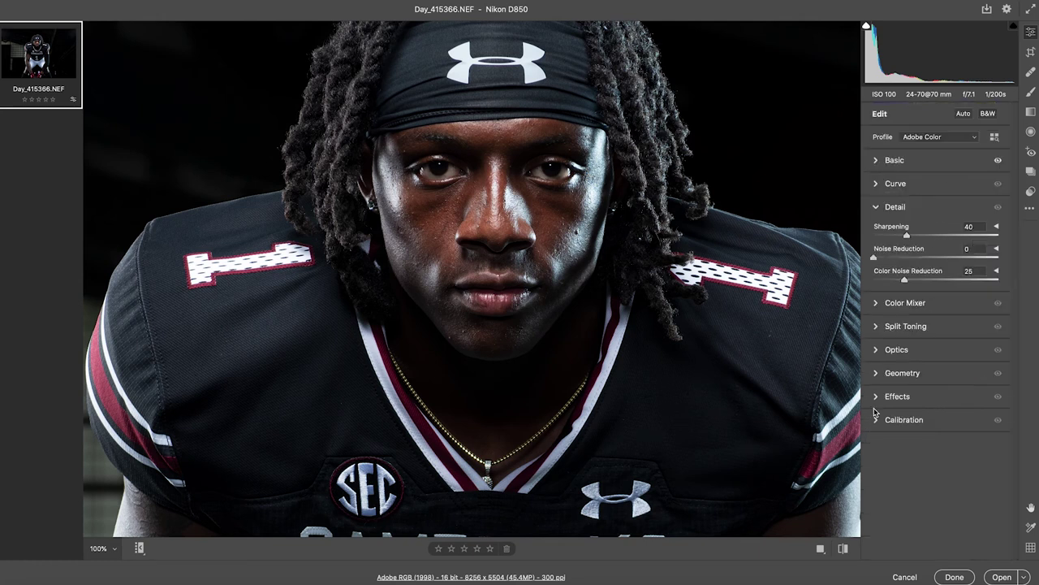
drag(908, 236, 915, 238)
click(916, 237)
Enable chromatic aberration removal and lens profile corrections, and open the raw photo in Photoshop.
click(877, 357)
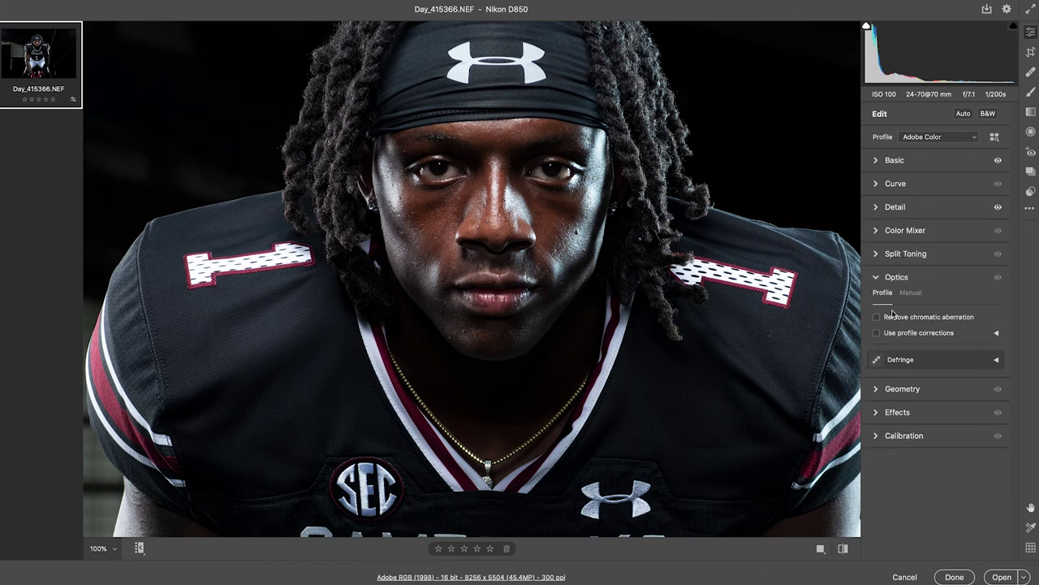
click(878, 317)
click(877, 333)
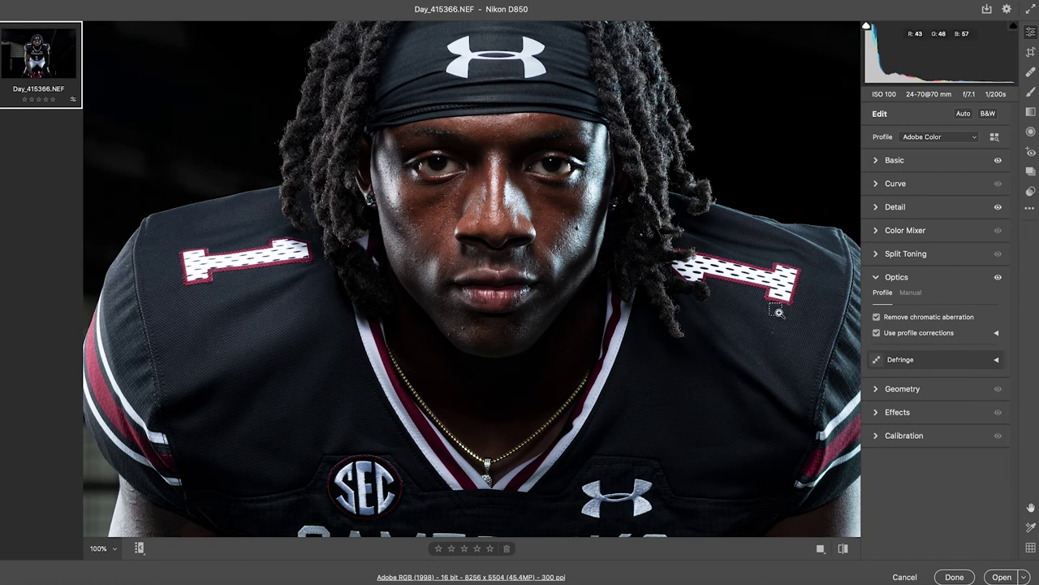
key(ctrl+minus)
key(ctrl+minus)
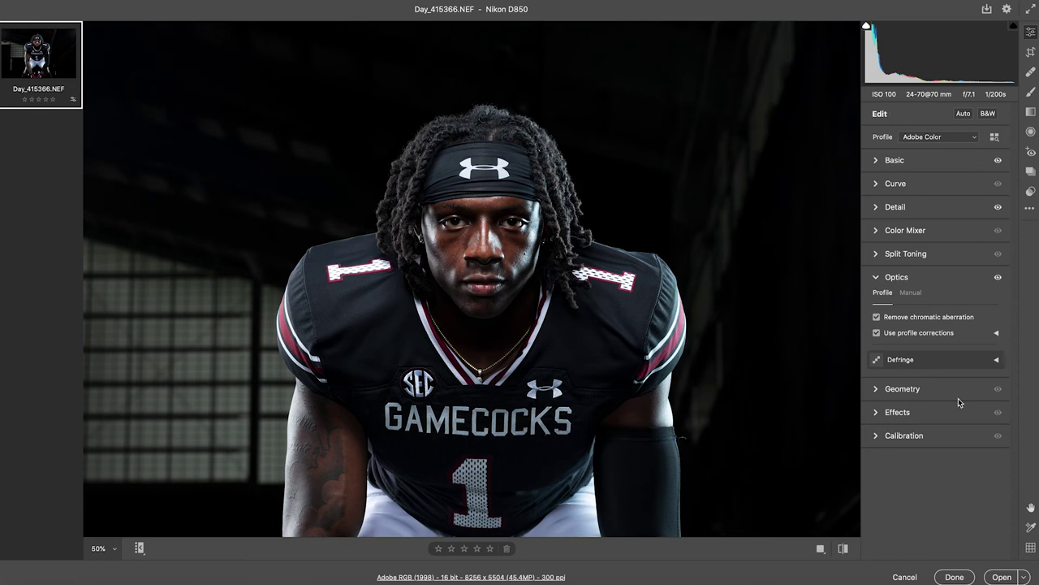
click(999, 575)
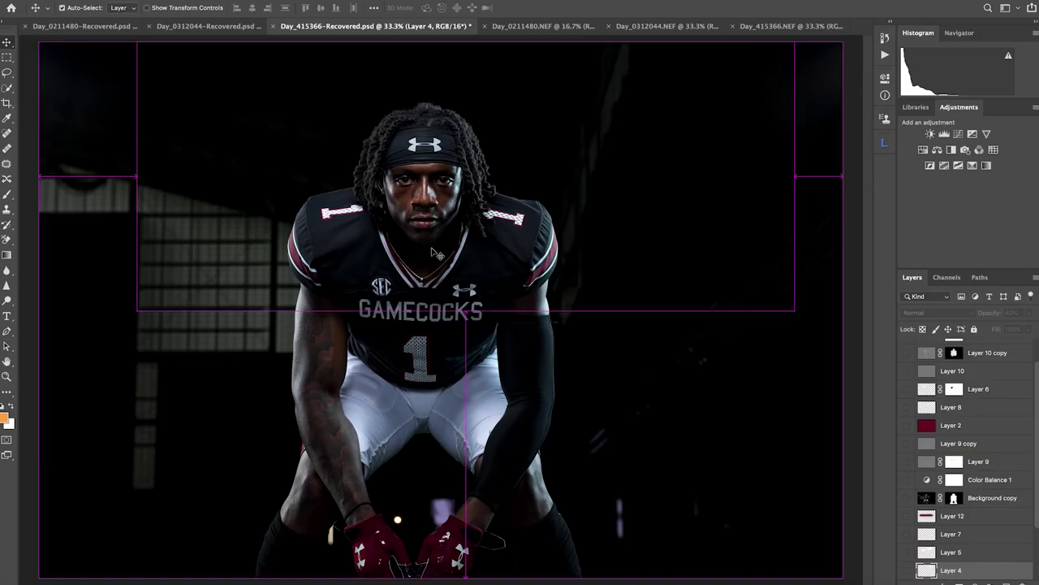
In Day_415366-Recovered.psd, turn on the black Layer 3 and the masked Background copy of the crouching player.
key(ctrl+plus)
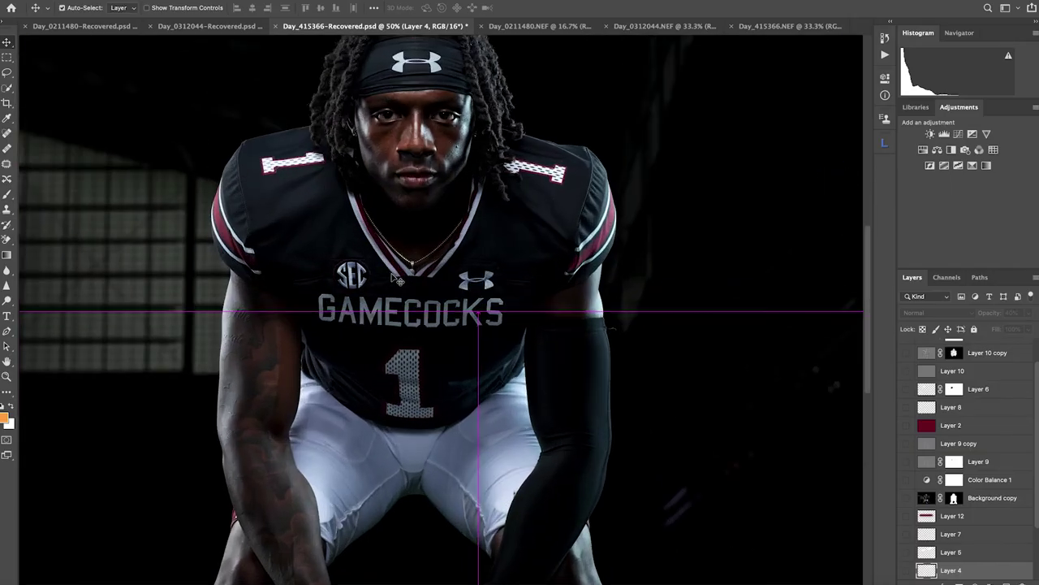
drag(406, 234, 498, 288)
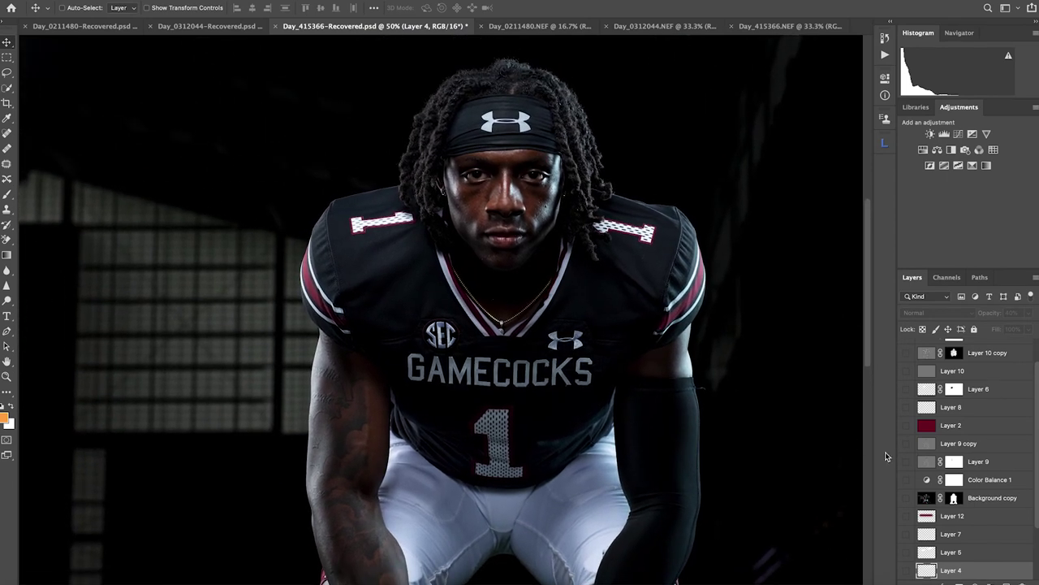
scroll(971, 491, down, 2)
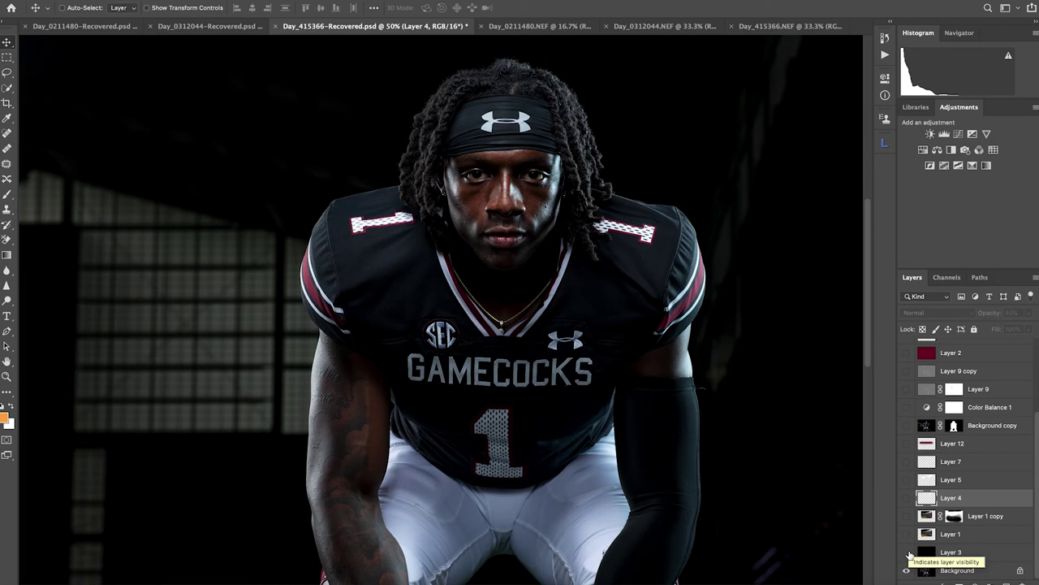
click(950, 572)
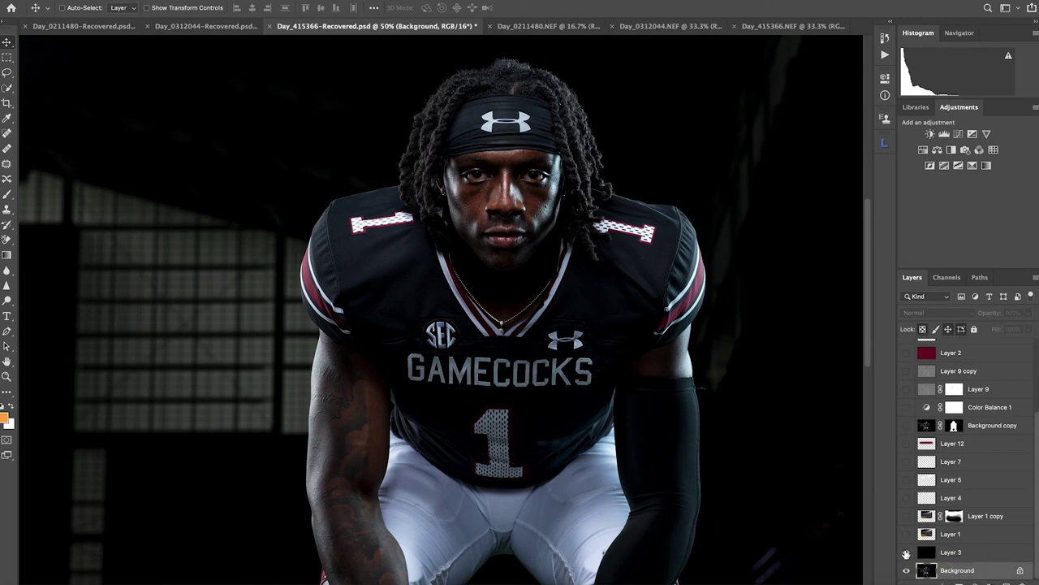
click(906, 552)
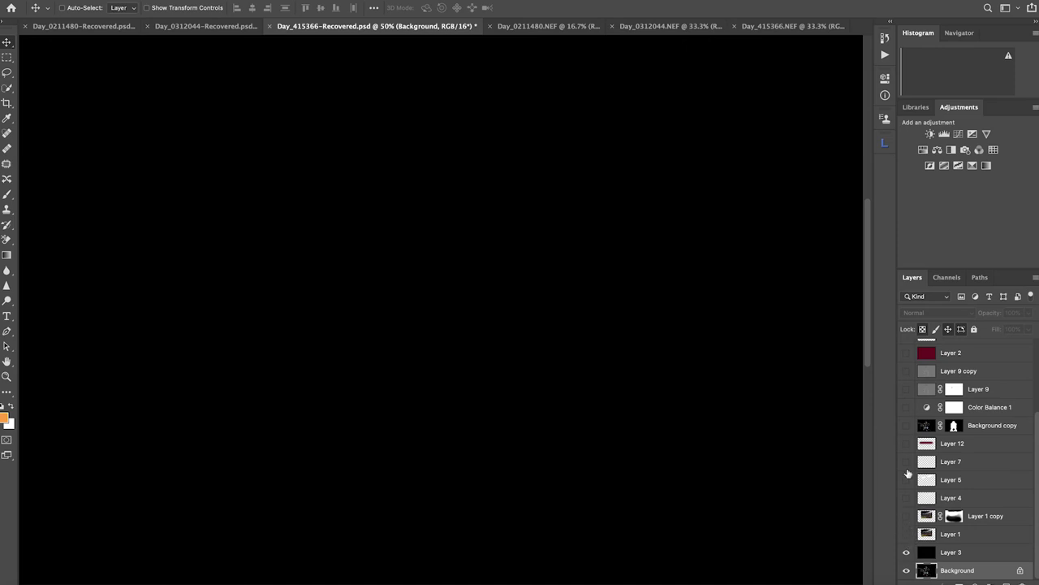
click(907, 425)
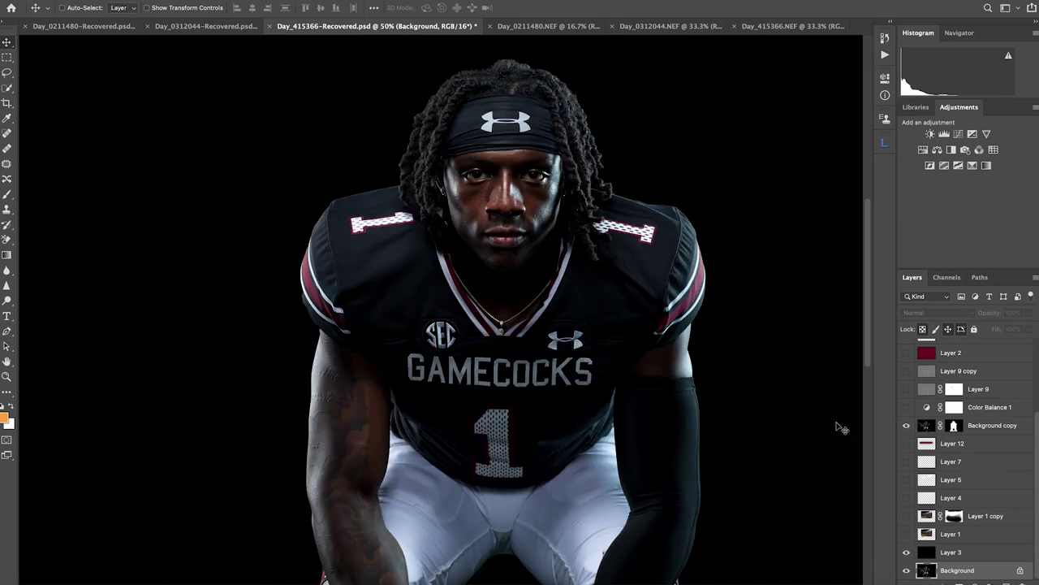
Turn on the Layer 1 stadium photo and try moving the Background copy player over it.
click(932, 429)
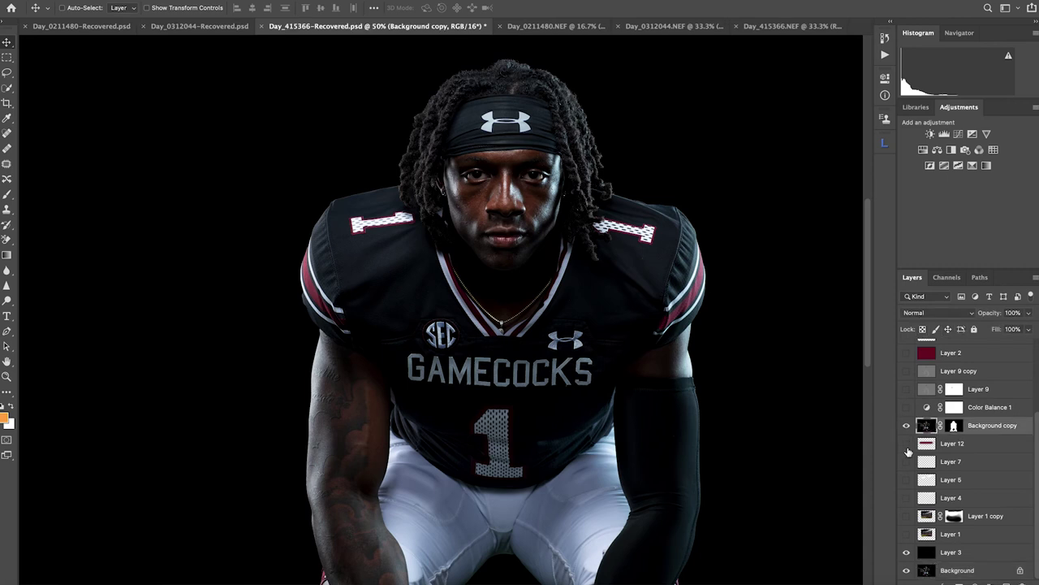
click(907, 534)
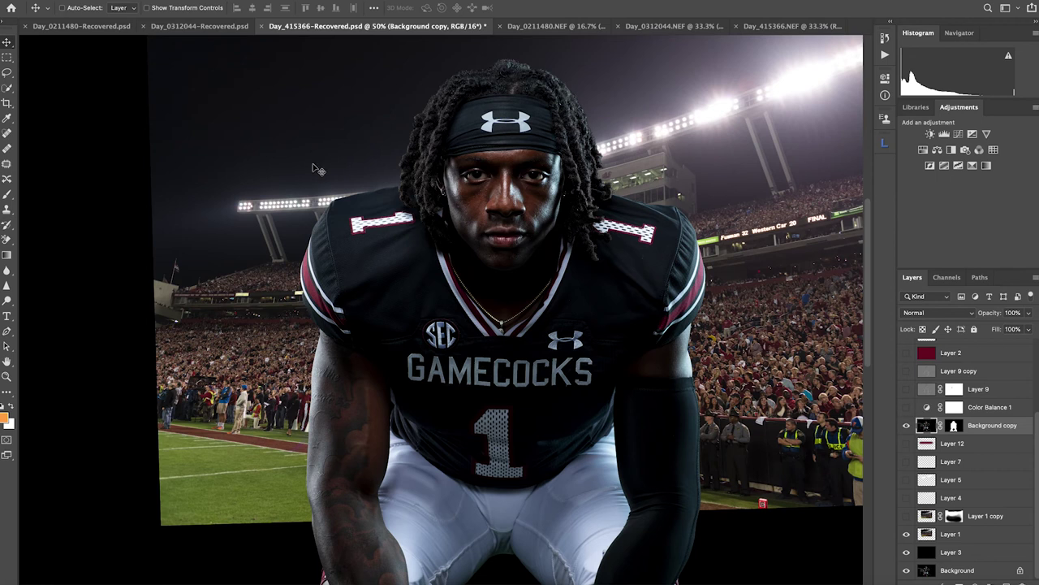
drag(361, 162, 348, 106)
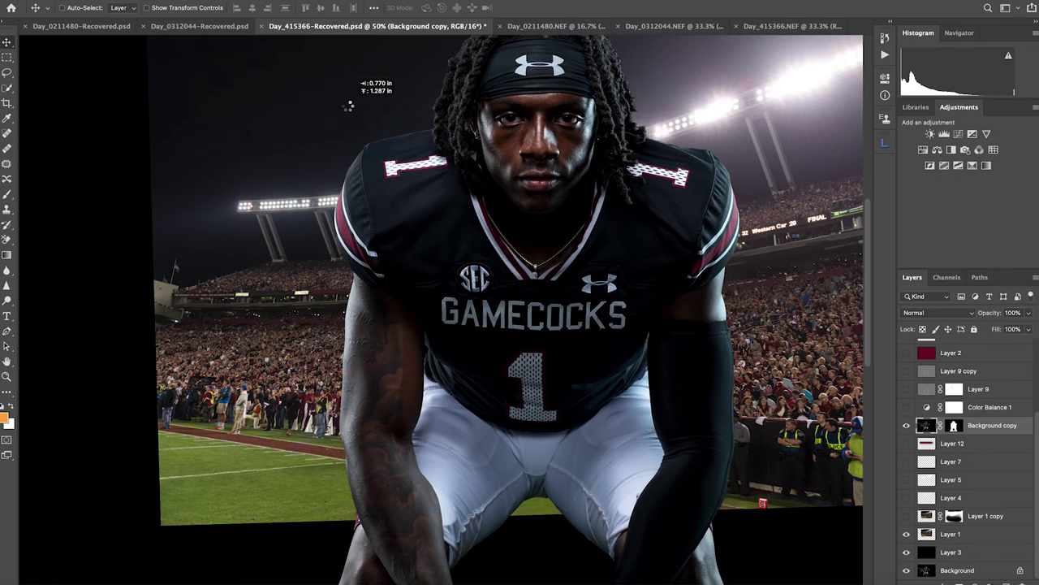
key(ctrl+z)
Try repositioning the Layer 1 stadium photo behind the player, and undo back to before the layer was turned on.
click(927, 534)
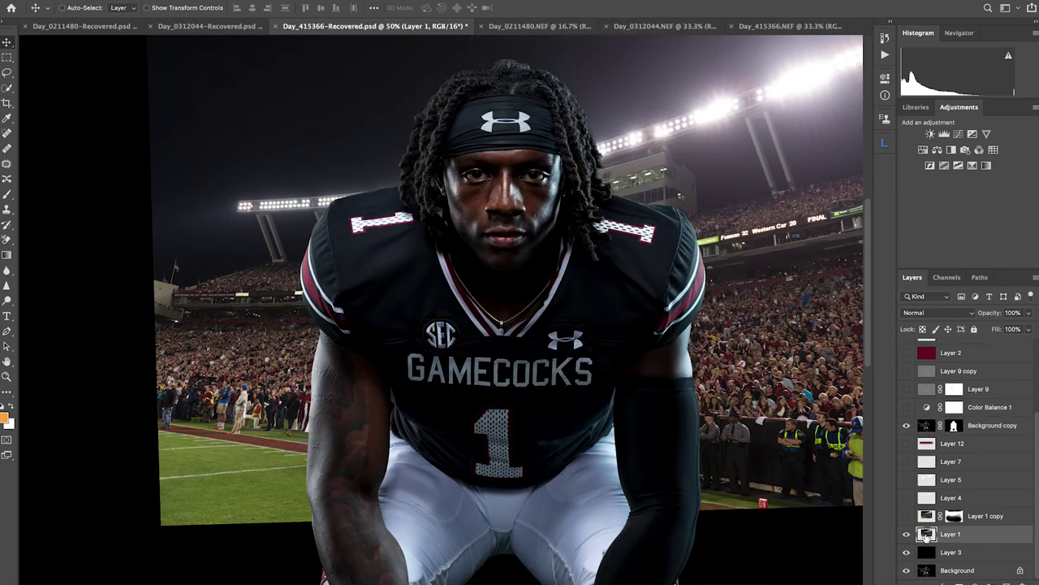
mouse_move(731, 220)
mouse_down()
mouse_move(784, 284)
mouse_move(682, 220)
mouse_move(703, 183)
mouse_move(739, 207)
mouse_move(655, 209)
mouse_move(711, 255)
mouse_move(729, 210)
mouse_up()
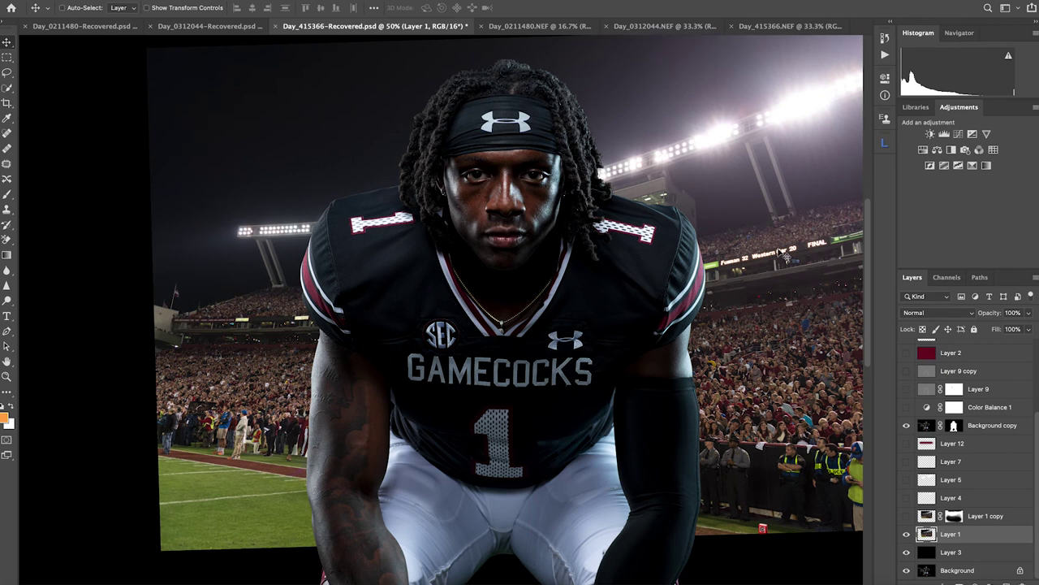
drag(745, 214, 769, 221)
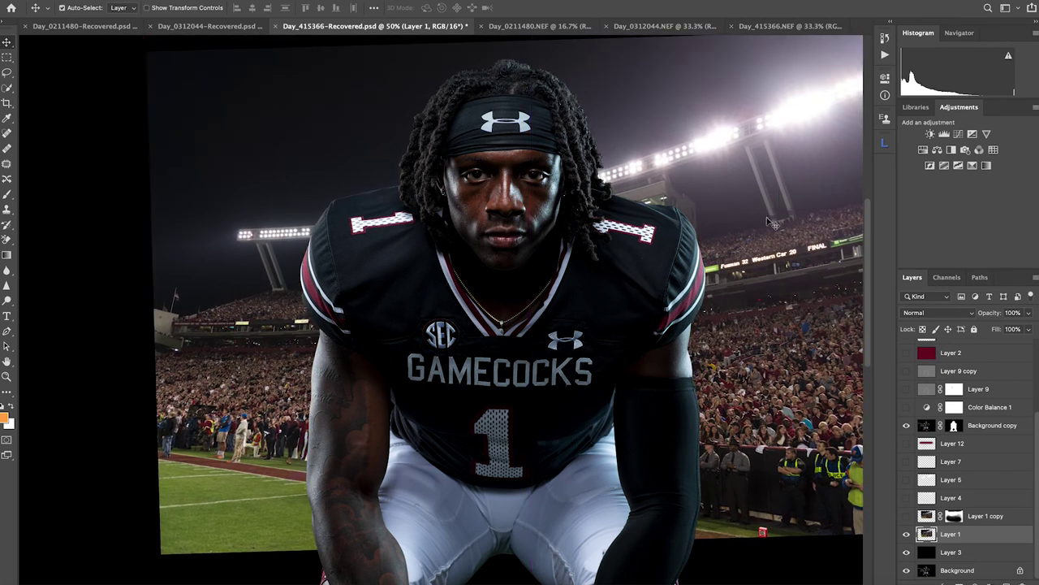
key(ctrl+z)
key(ctrl+z)
key(ctrl+z)
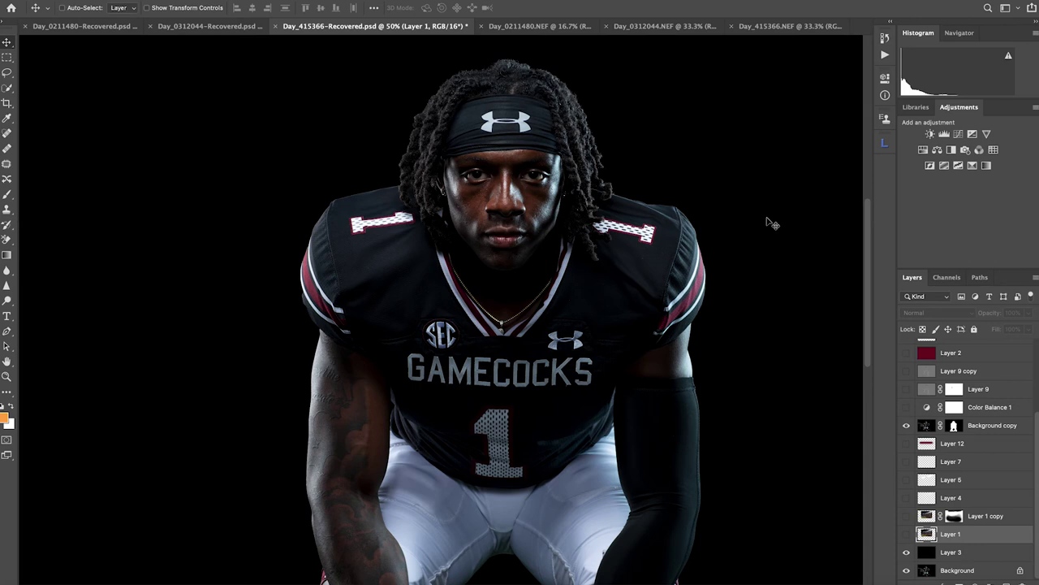
Compare the crouching player with and without the Layer 1 stadium photo behind him.
click(907, 534)
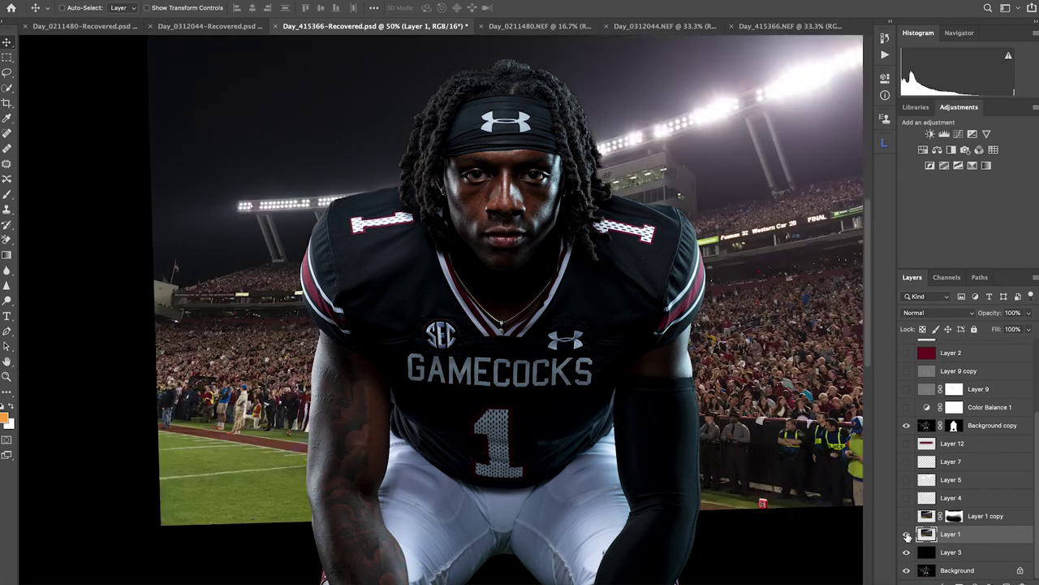
click(907, 535)
click(906, 536)
click(905, 536)
click(906, 535)
Turn on the blurred, masked Layer 1 copy of the stadium and hide the original Layer 1.
click(907, 516)
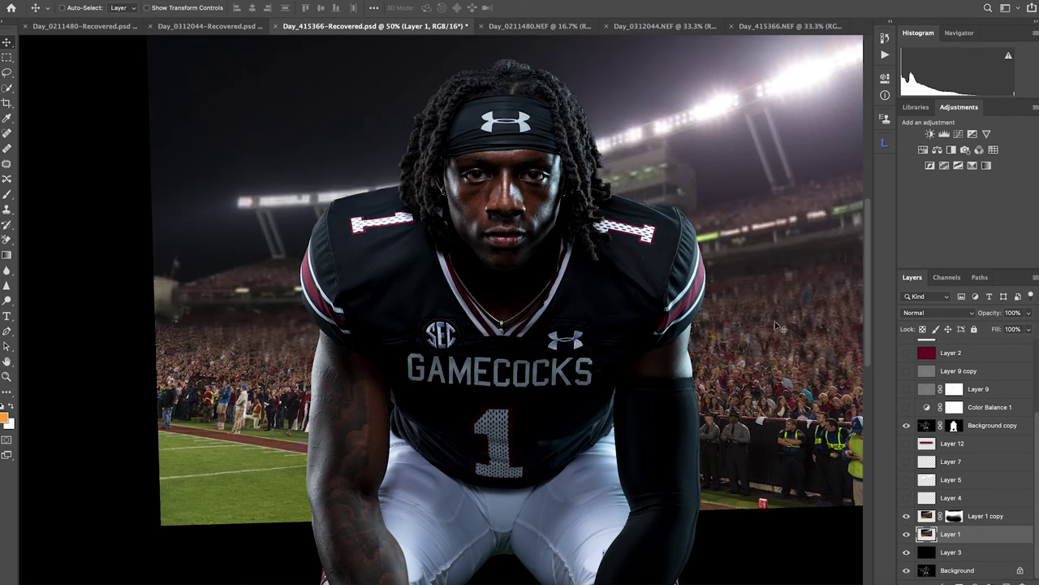
click(907, 535)
click(907, 534)
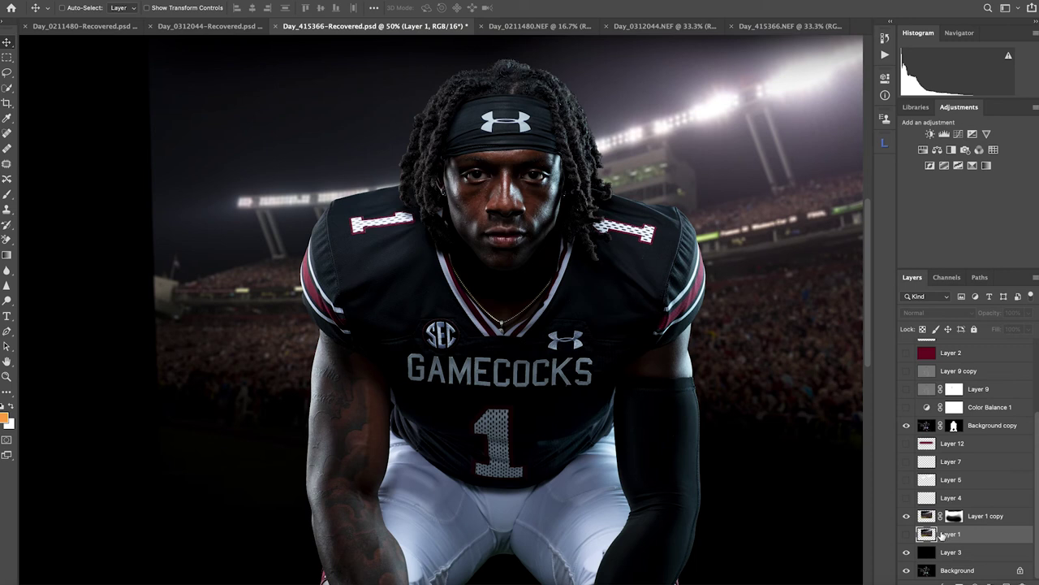
Turn on Layer 4 and compare the stadium lights with and without it.
click(907, 499)
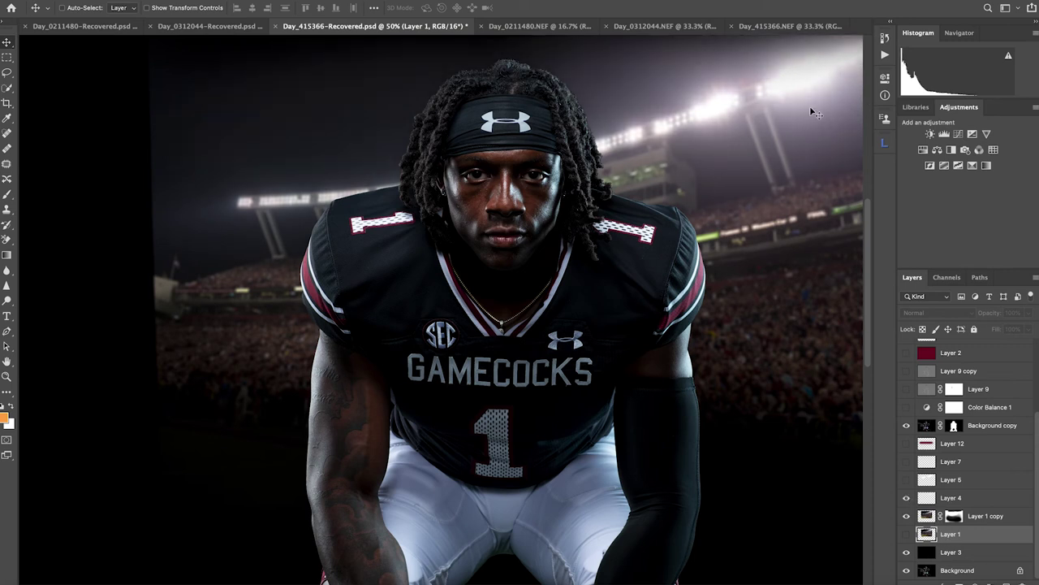
scroll(809, 105, right, 5)
scroll(810, 106, up, 1)
scroll(810, 106, down, 2)
scroll(809, 105, up, 3)
scroll(809, 106, left, 3)
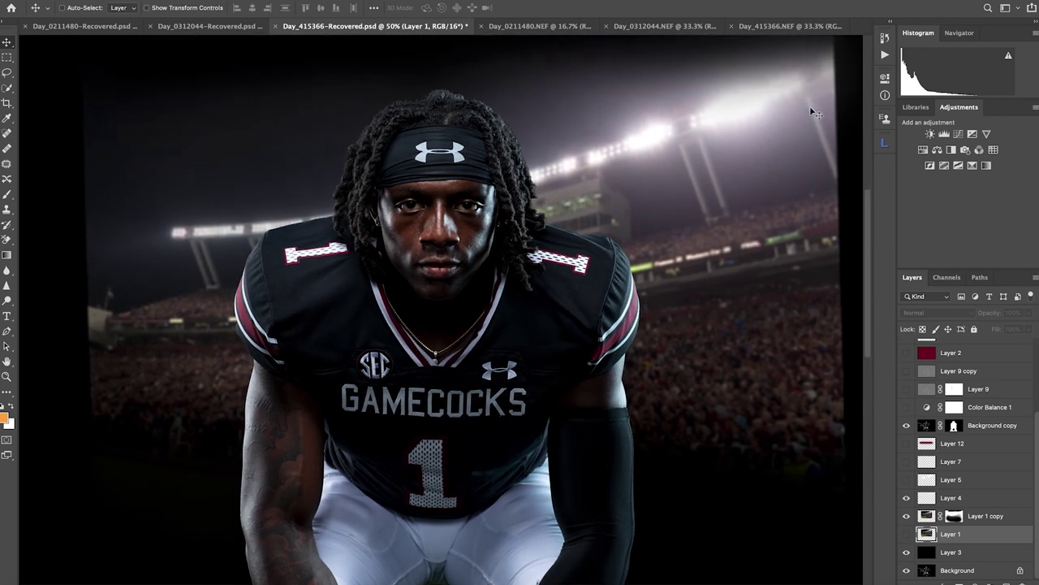
click(977, 498)
click(907, 498)
click(907, 498)
Turn on Layer 5 above the stadium background and delete Layer 7.
click(906, 480)
click(925, 480)
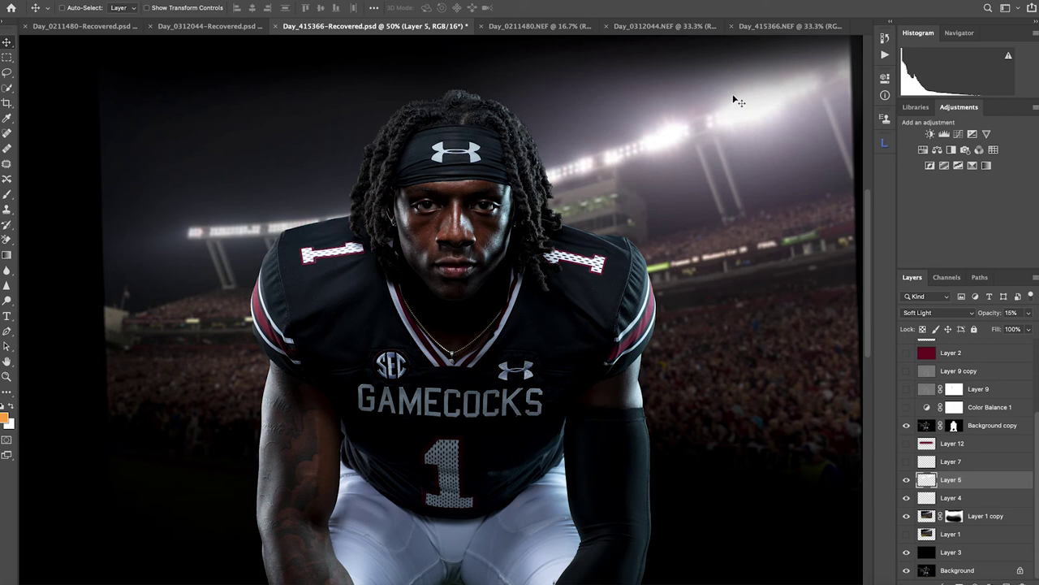
click(907, 461)
click(924, 464)
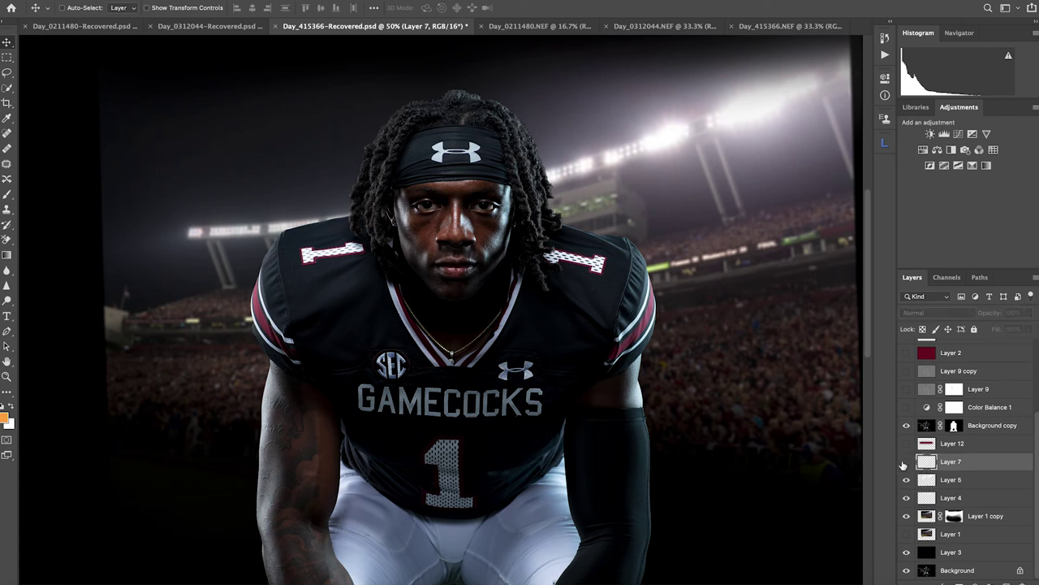
click(906, 462)
drag(976, 465, 1021, 582)
Turn on the maroon Layer 12 and the Color Balance 1 adjustment, comparing the crowd with and without Layer 12.
click(906, 462)
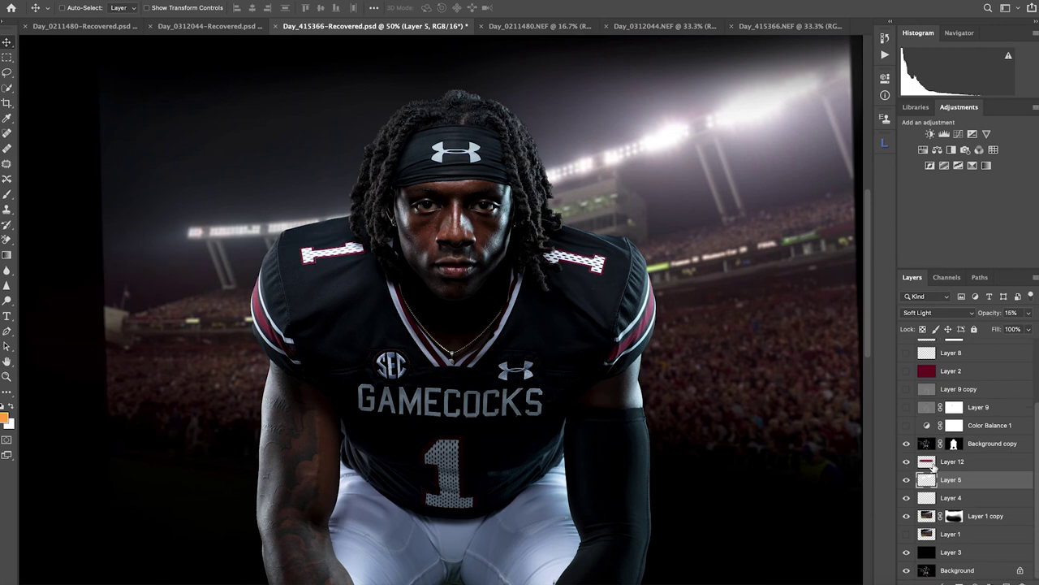
click(932, 462)
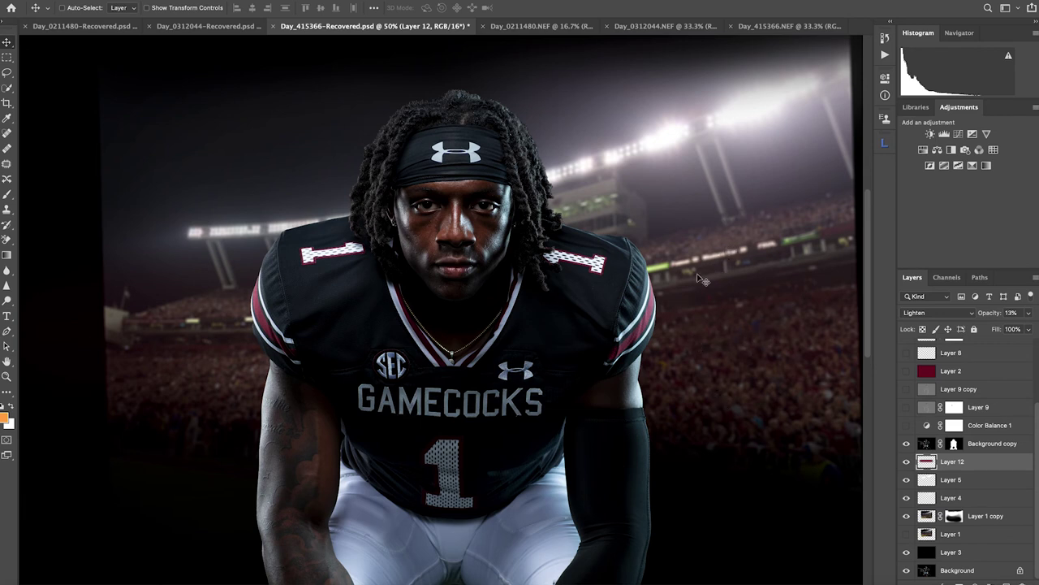
click(907, 426)
click(907, 462)
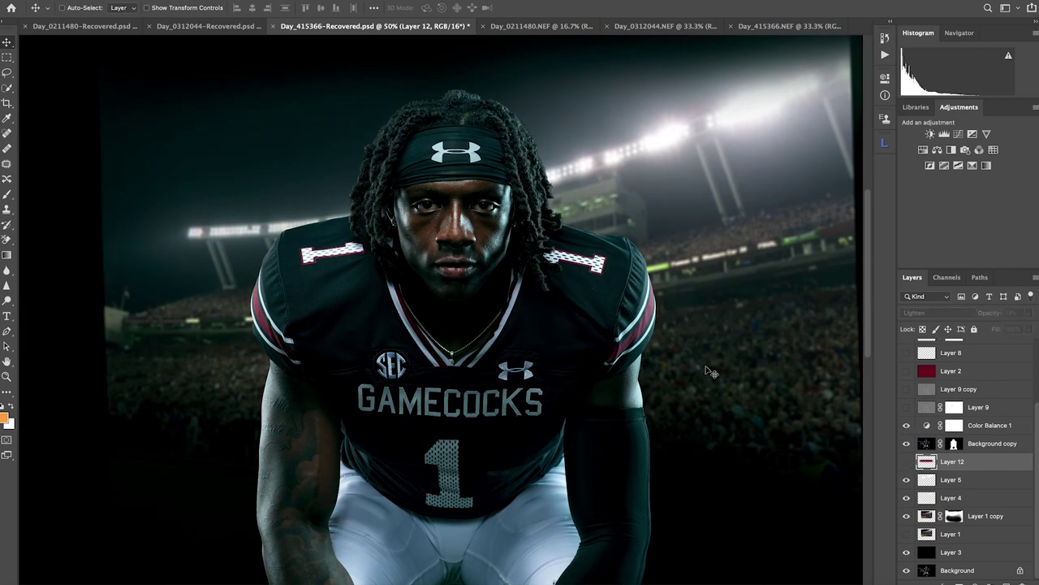
click(906, 463)
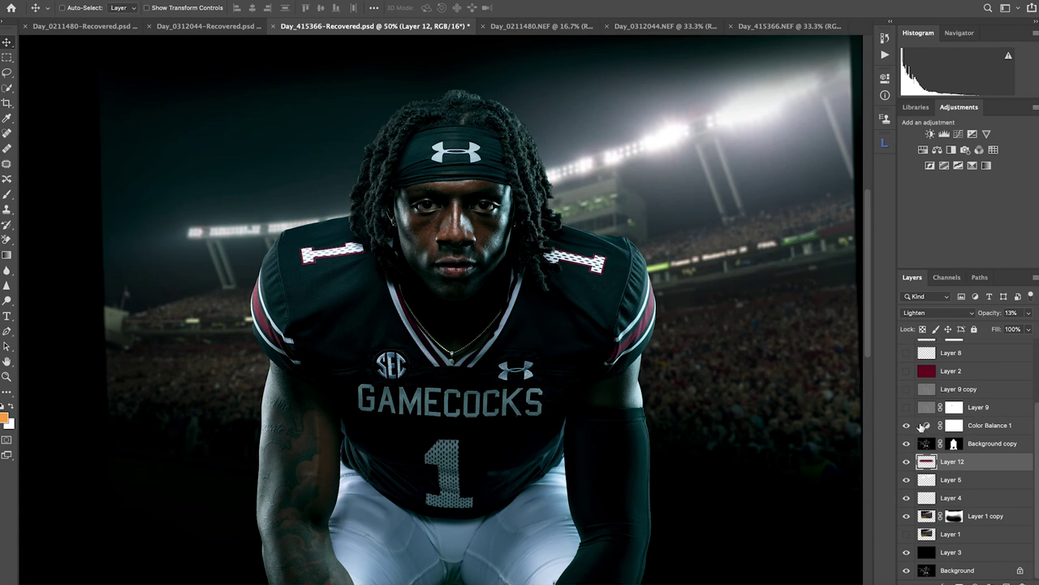
Review the Color Balance 1 adjustment's settings for Midtones, Shadows and Highlights.
double_click(926, 426)
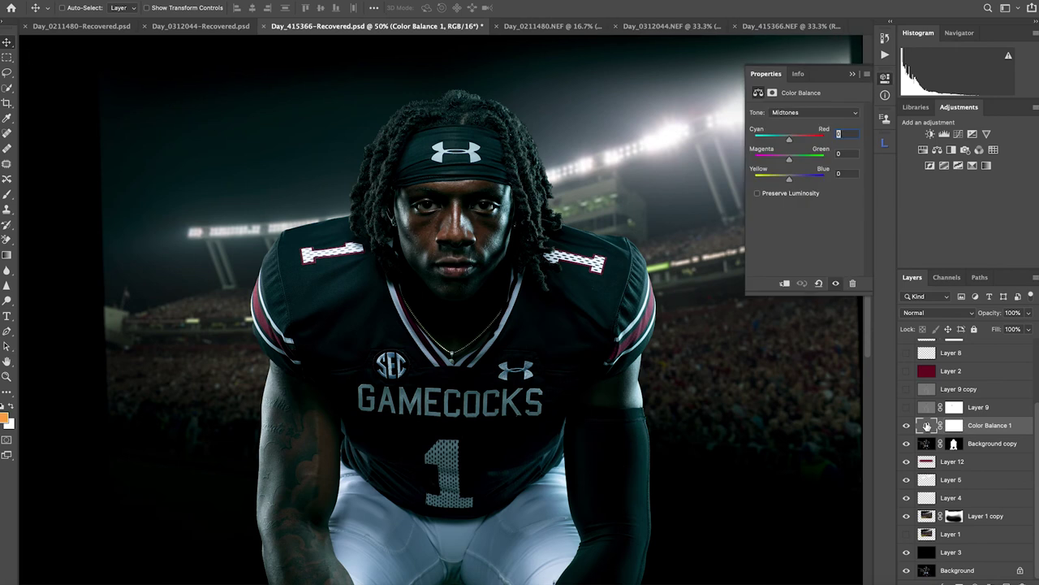
click(786, 113)
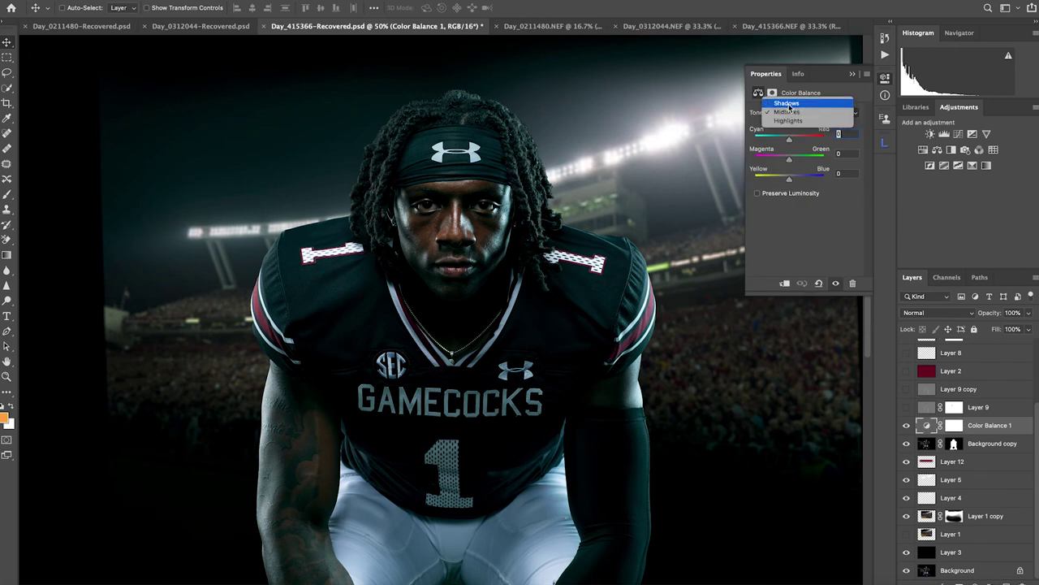
click(786, 104)
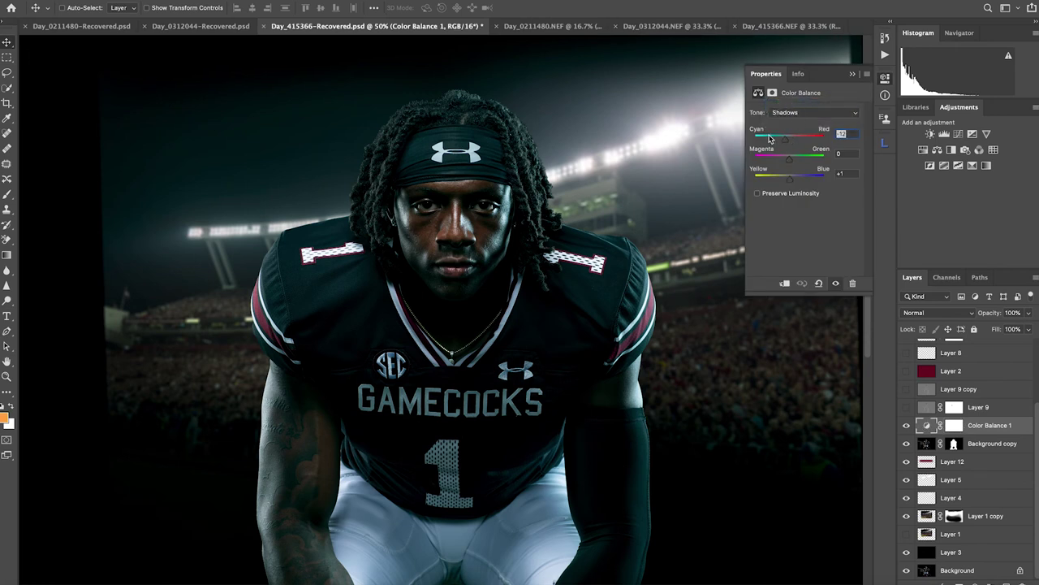
click(796, 114)
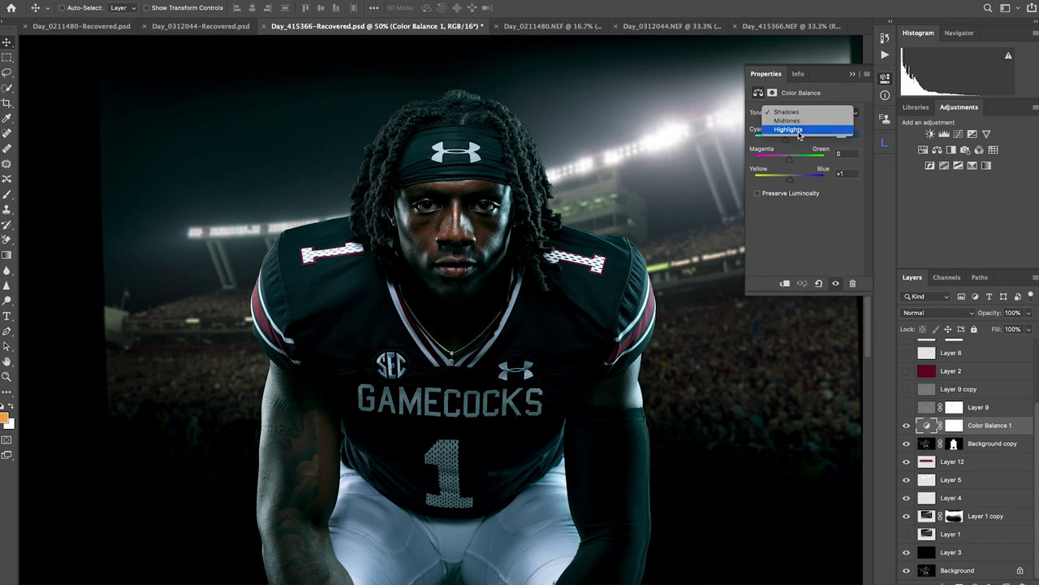
click(800, 130)
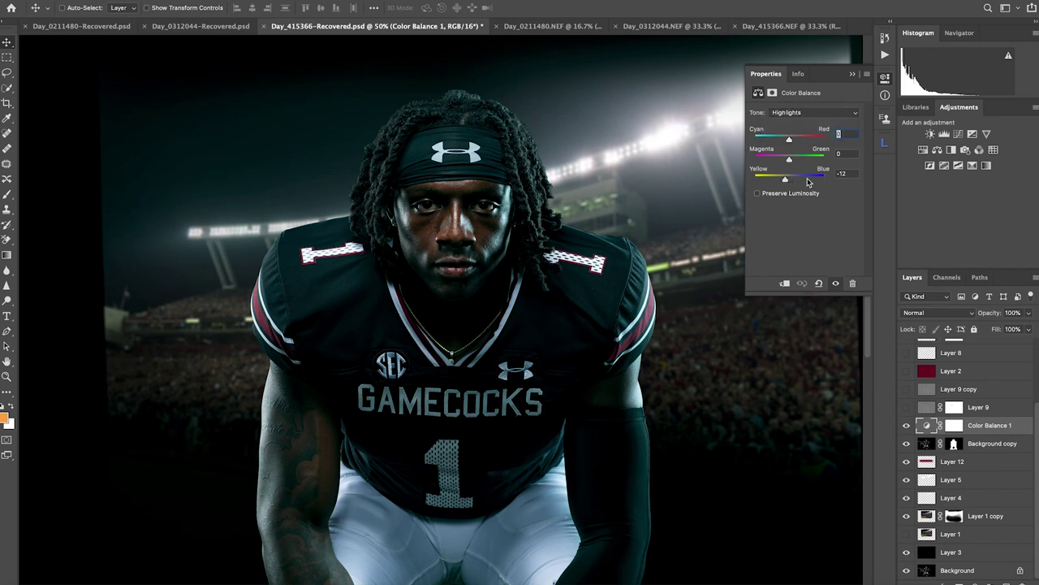
click(853, 75)
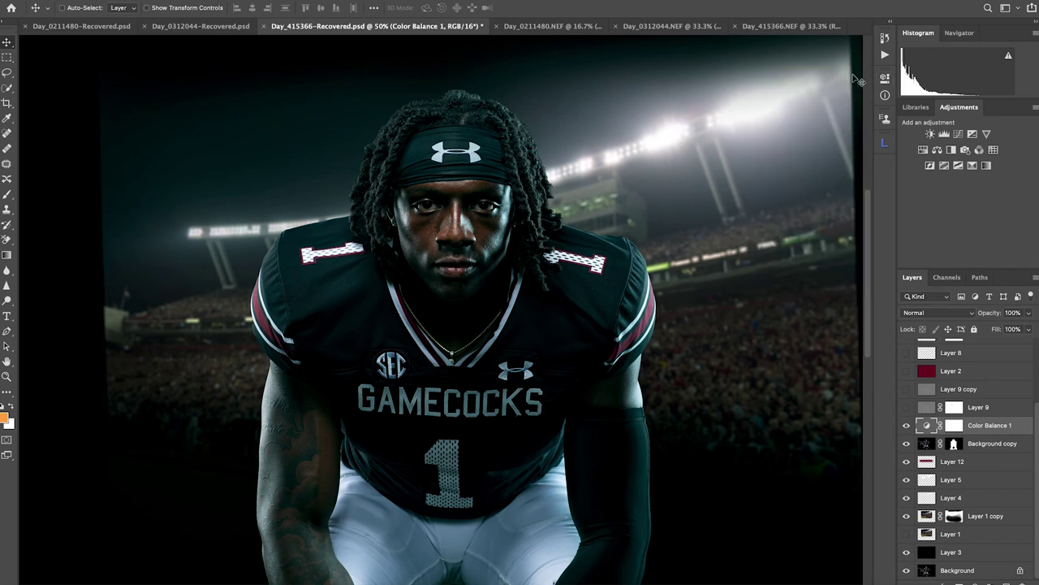
Turn on Layer 9, preview its dodge-and-burn painting in Normal blend mode, and restore it to Soft Light.
click(907, 406)
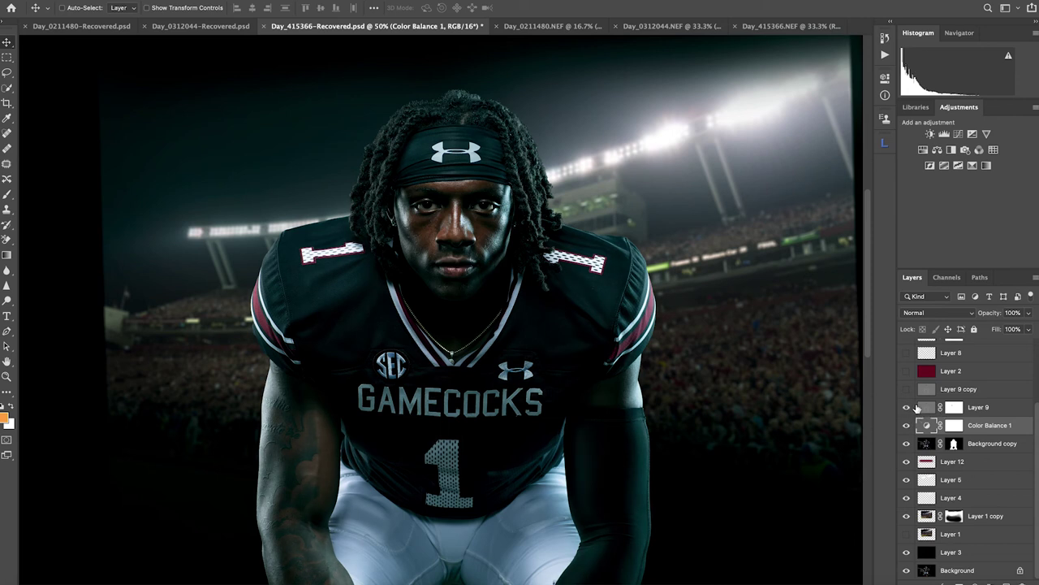
click(925, 410)
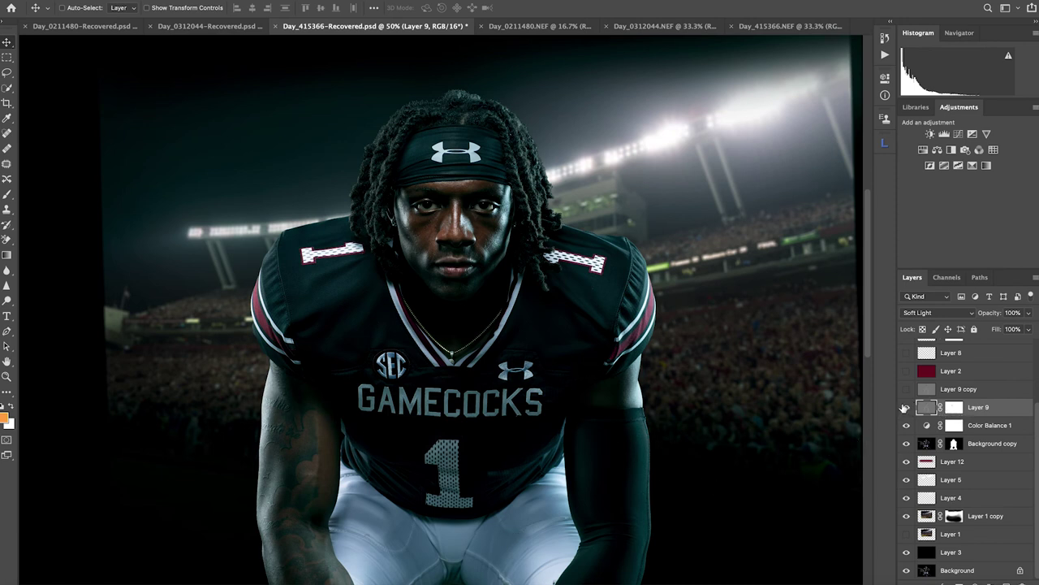
click(937, 312)
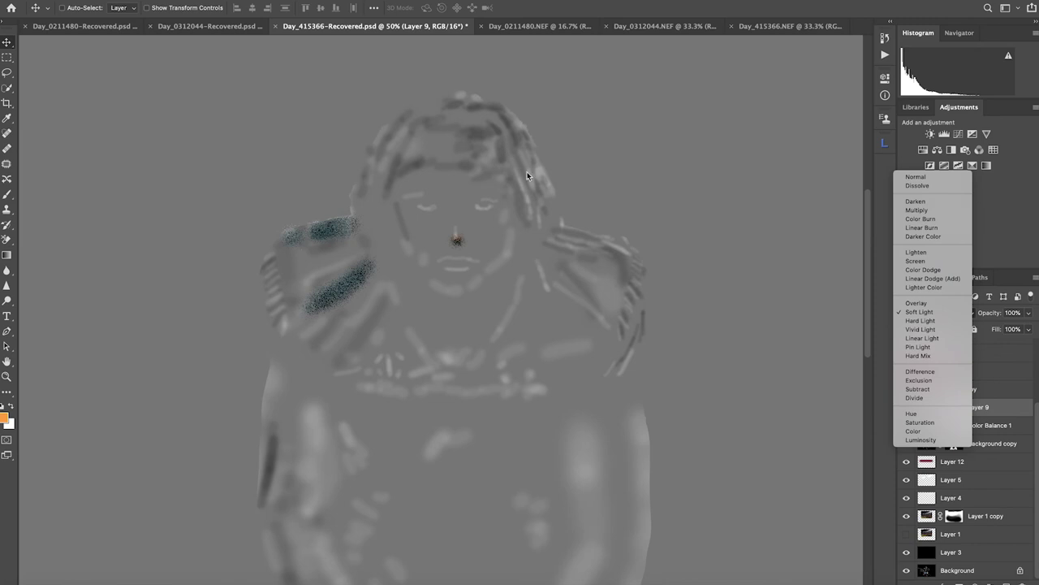
click(914, 179)
click(932, 318)
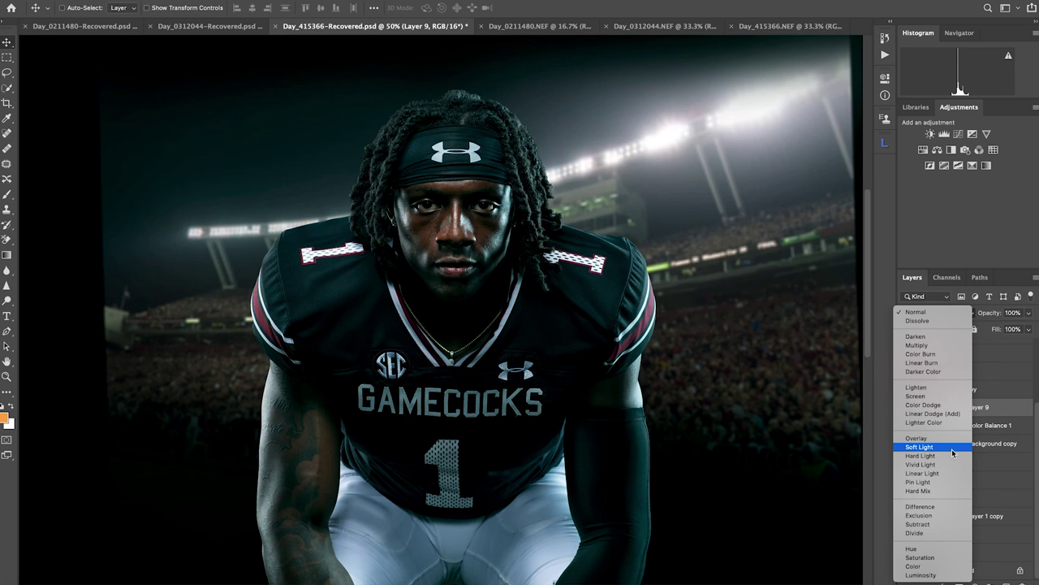
click(920, 447)
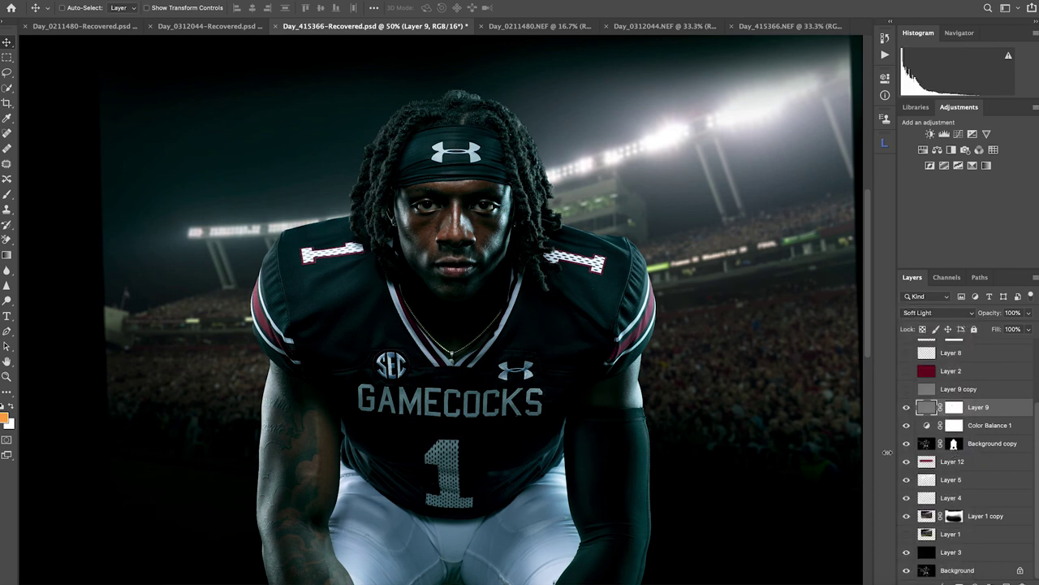
Turn on Layer 9 copy and compare the player's face and jersey up close with and without Layer 9.
click(930, 389)
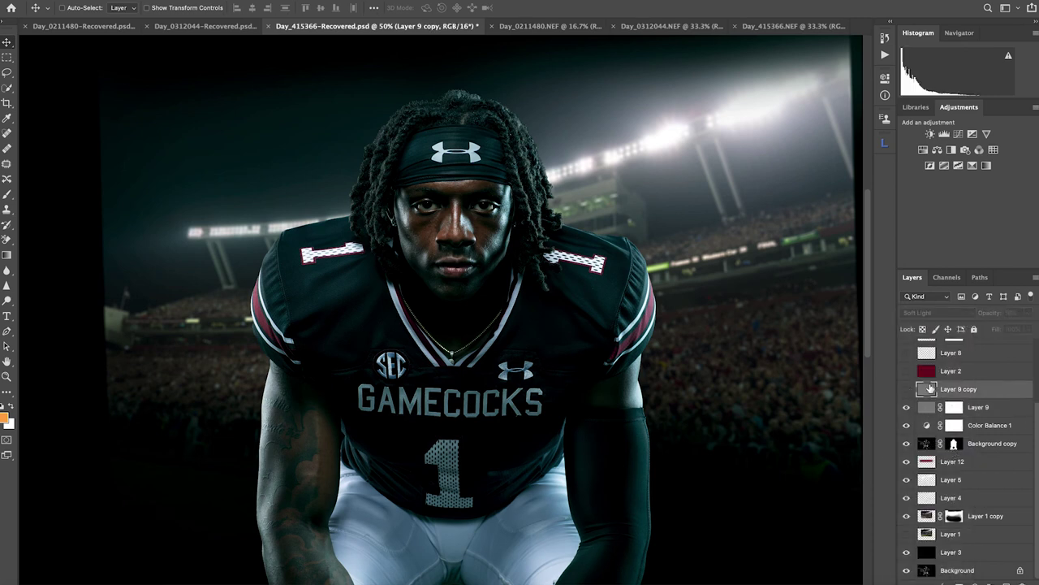
click(906, 390)
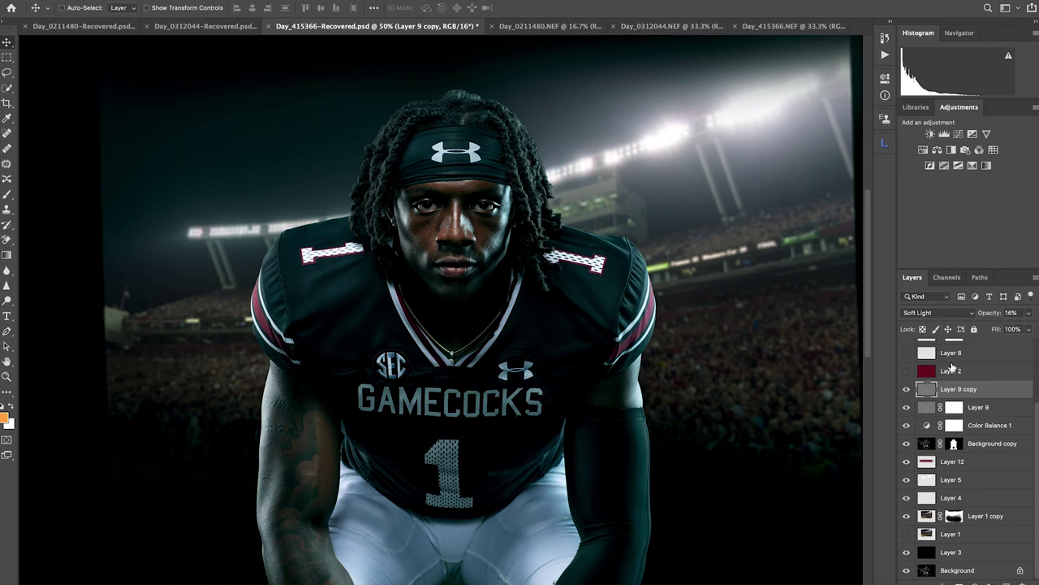
click(906, 407)
click(906, 407)
key(ctrl+1)
click(906, 407)
click(906, 407)
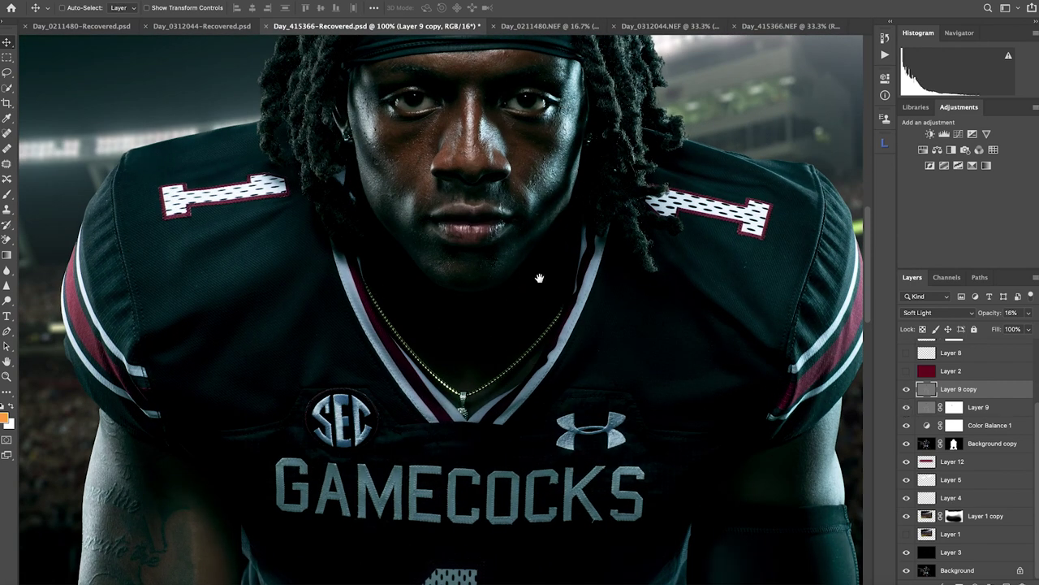
drag(538, 278, 603, 379)
click(906, 407)
click(906, 407)
click(906, 407)
click(906, 407)
click(907, 406)
click(906, 405)
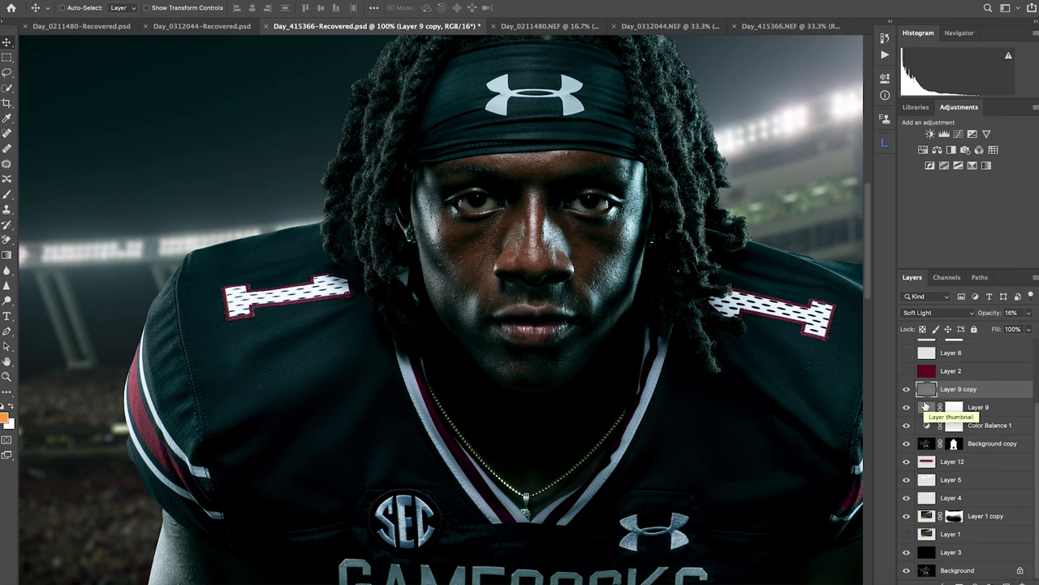
Turn on the maroon Layer 2 overlay across the whole composite.
key(super+minus)
click(960, 371)
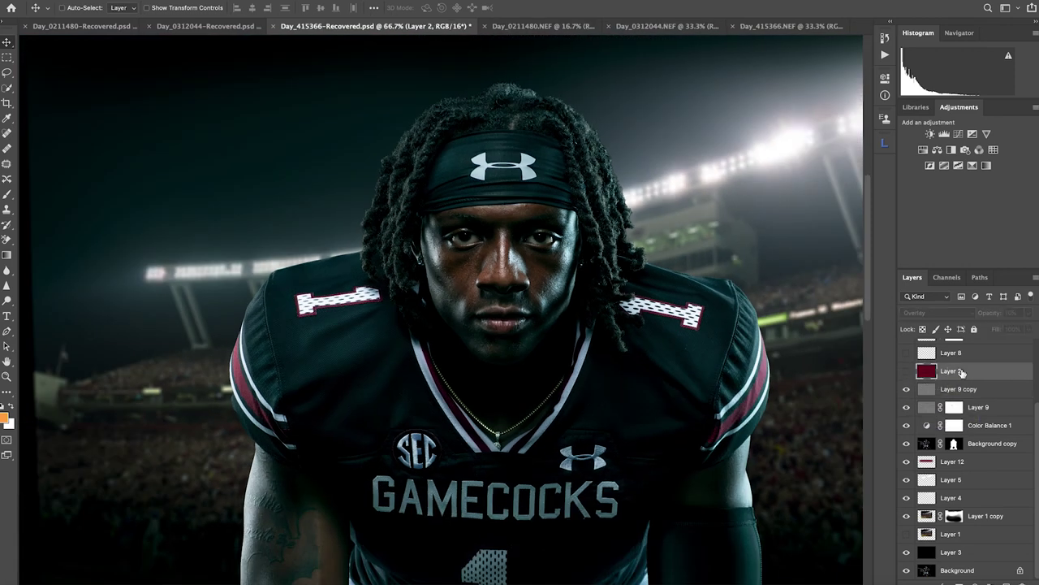
click(906, 371)
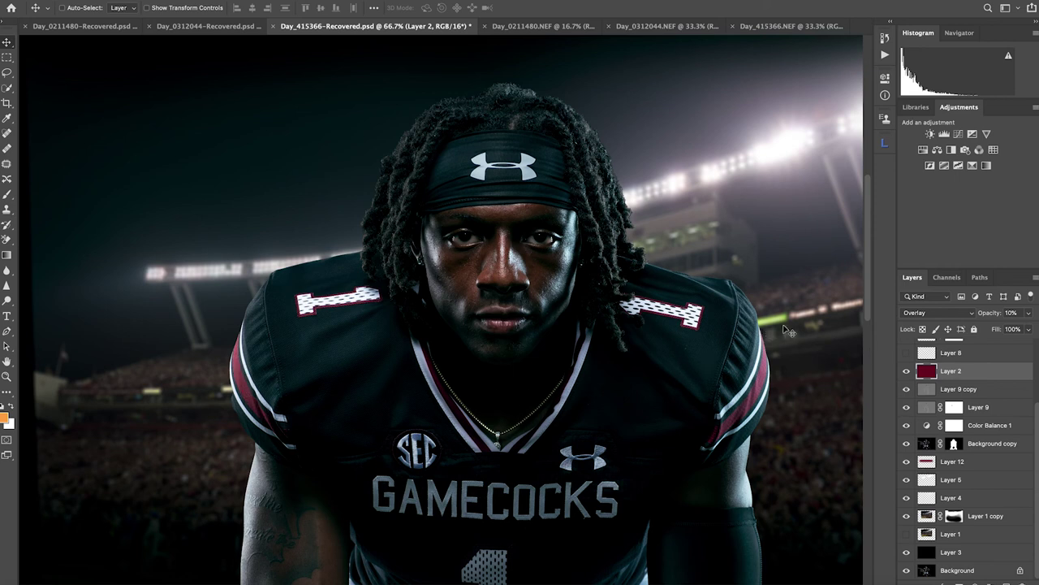
Turn on Layer 8 and the masked Layer 6 above the maroon overlay.
scroll(988, 386, up, 1)
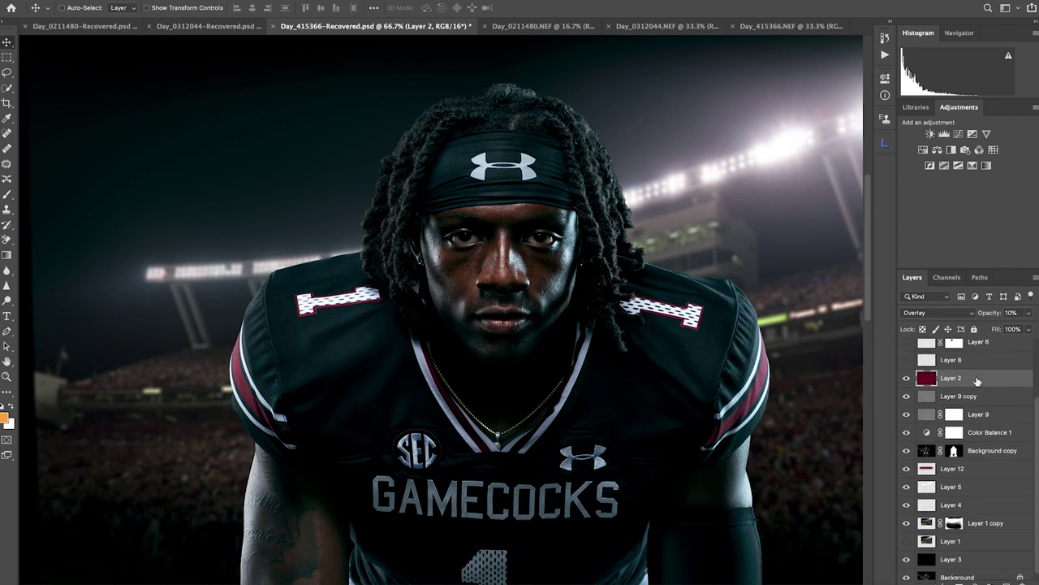
scroll(978, 382, up, 3)
scroll(978, 381, up, 2)
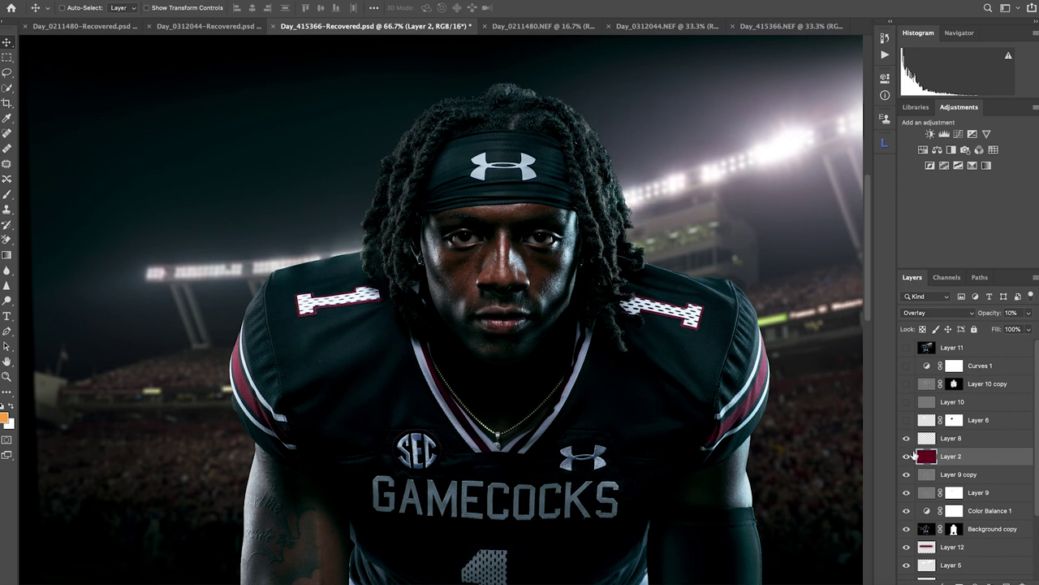
click(916, 440)
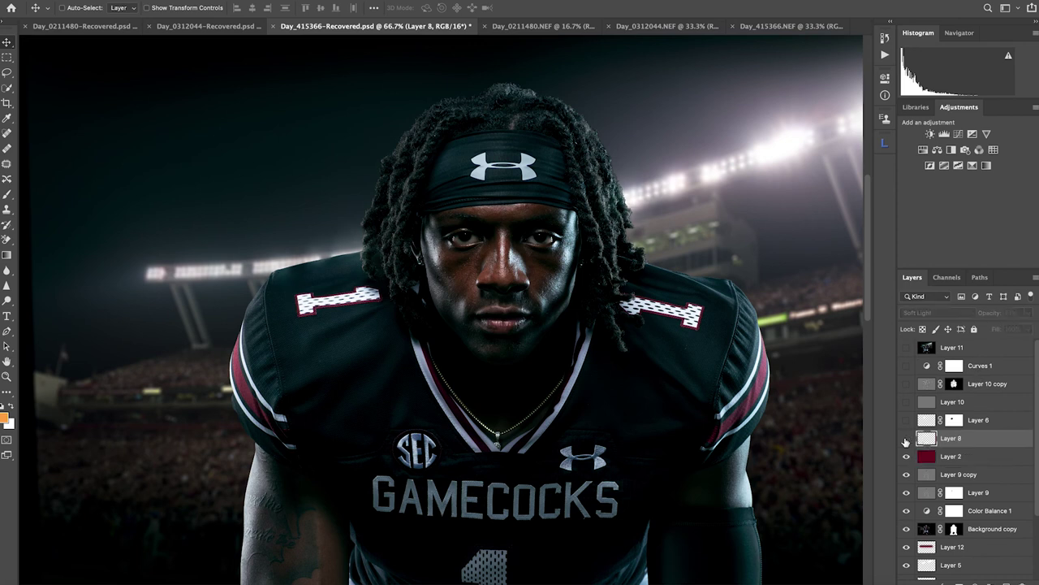
click(907, 439)
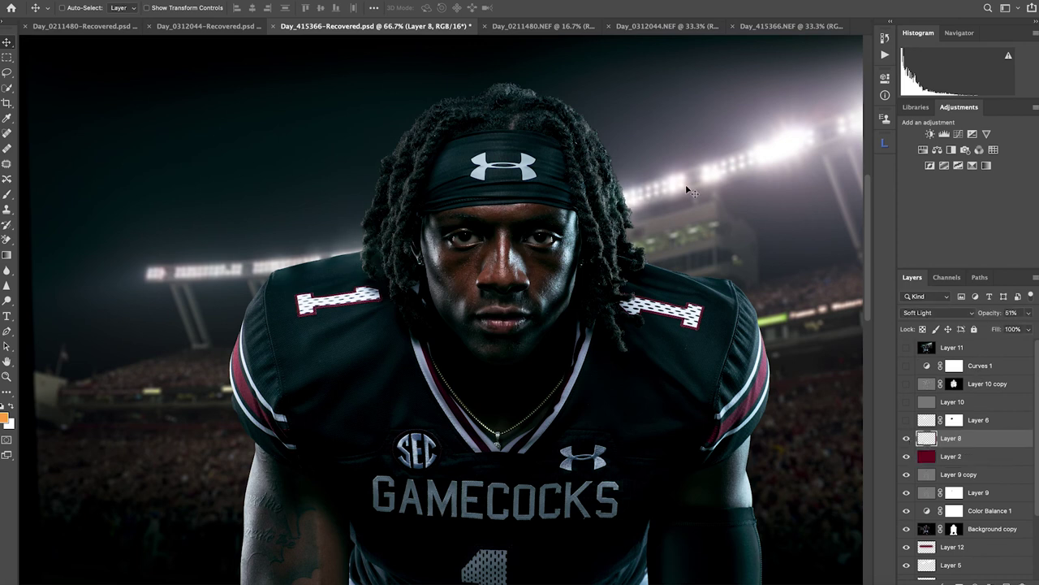
click(907, 421)
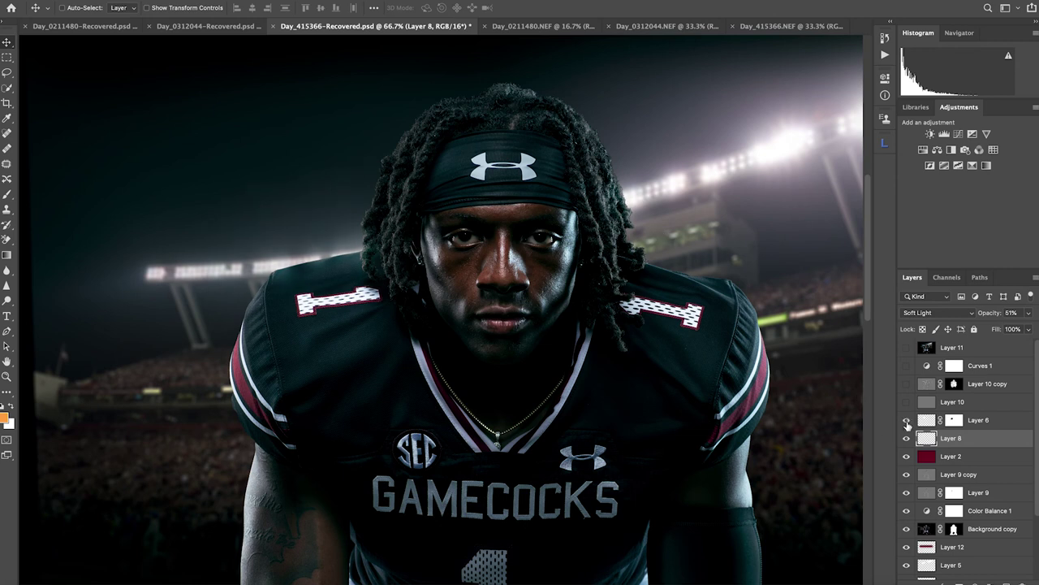
Compare the composite with and without Layer 8 and Layer 6, leaving both layers visible.
click(907, 439)
click(907, 438)
click(907, 421)
click(907, 420)
Turn on Layer 10 and Layer 10 copy, and check the copy's mask overlay and its effect on the player.
click(929, 401)
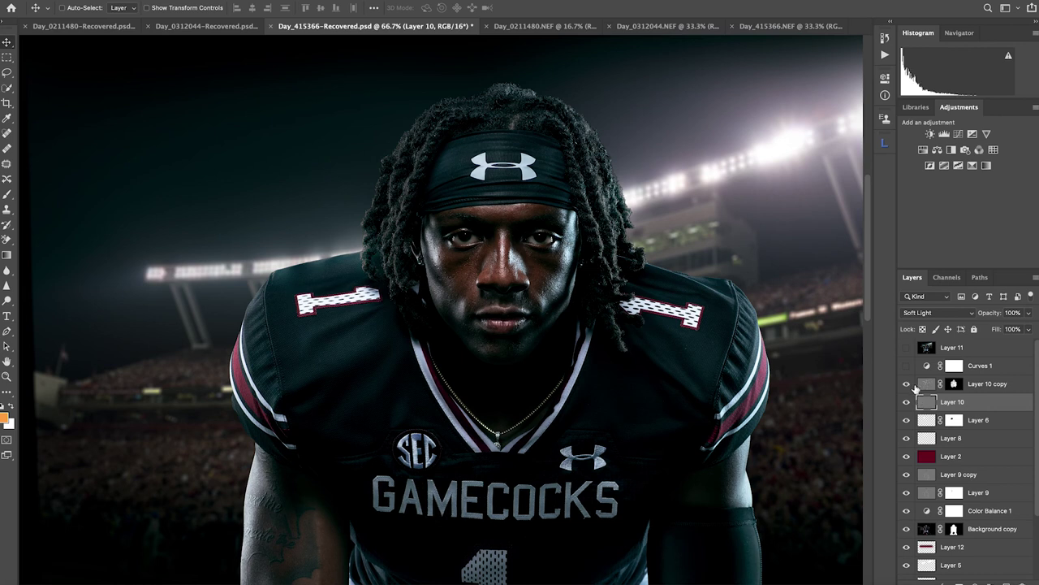
click(925, 387)
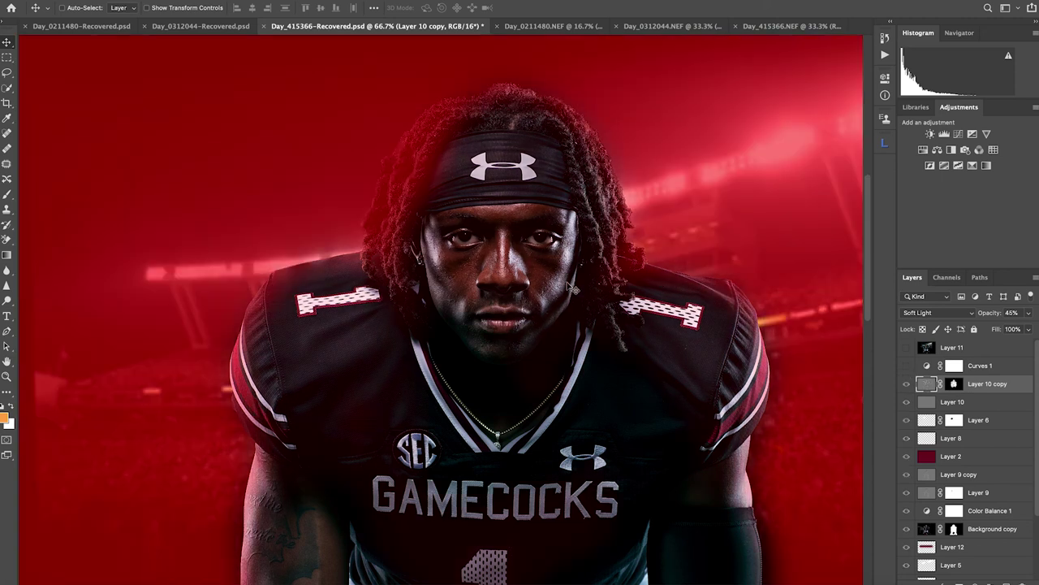
click(928, 387)
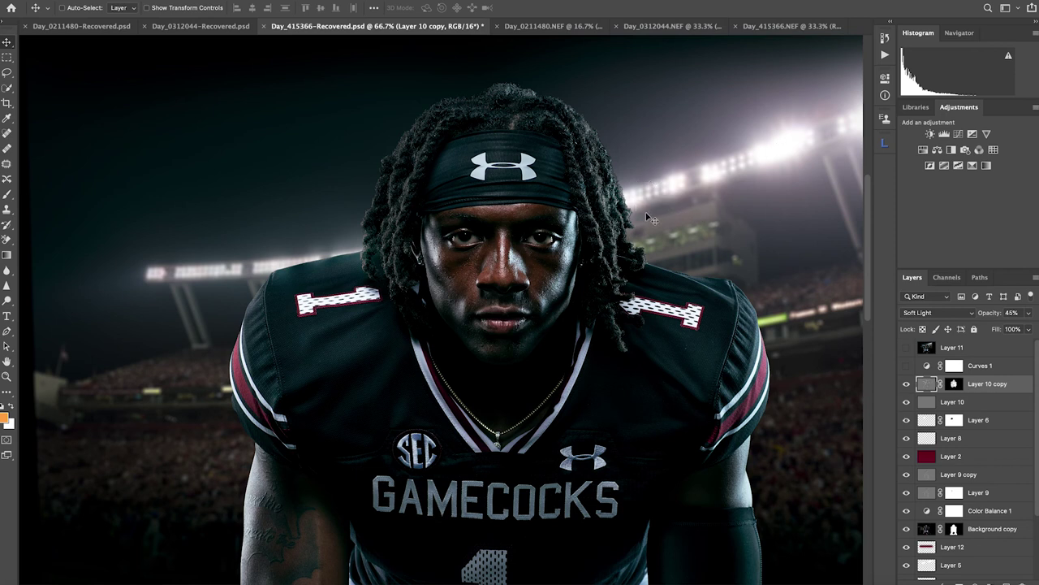
click(907, 384)
click(907, 384)
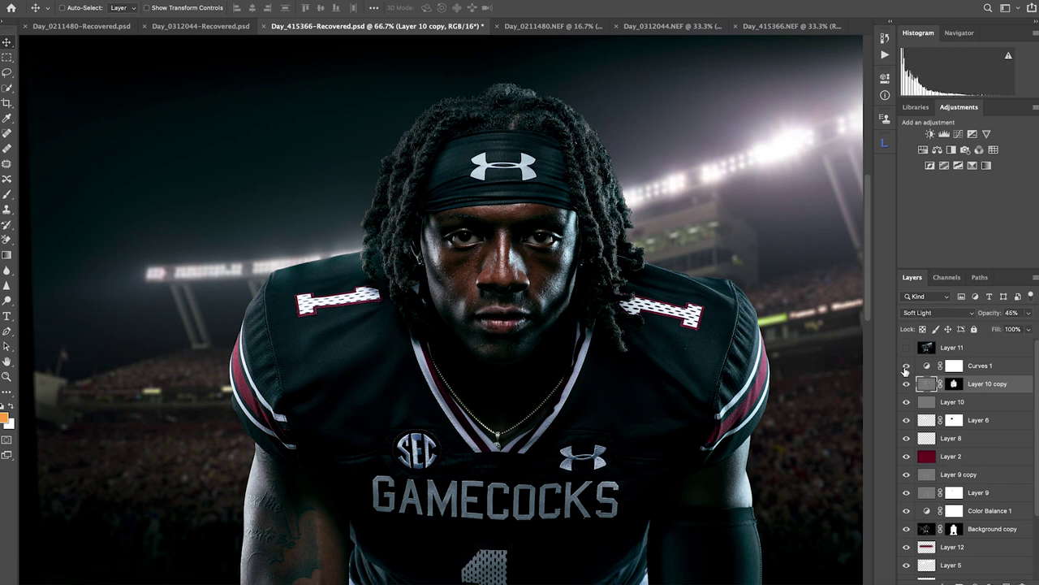
Turn on the Curves 1 adjustment and review its RGB curve.
click(906, 367)
click(929, 368)
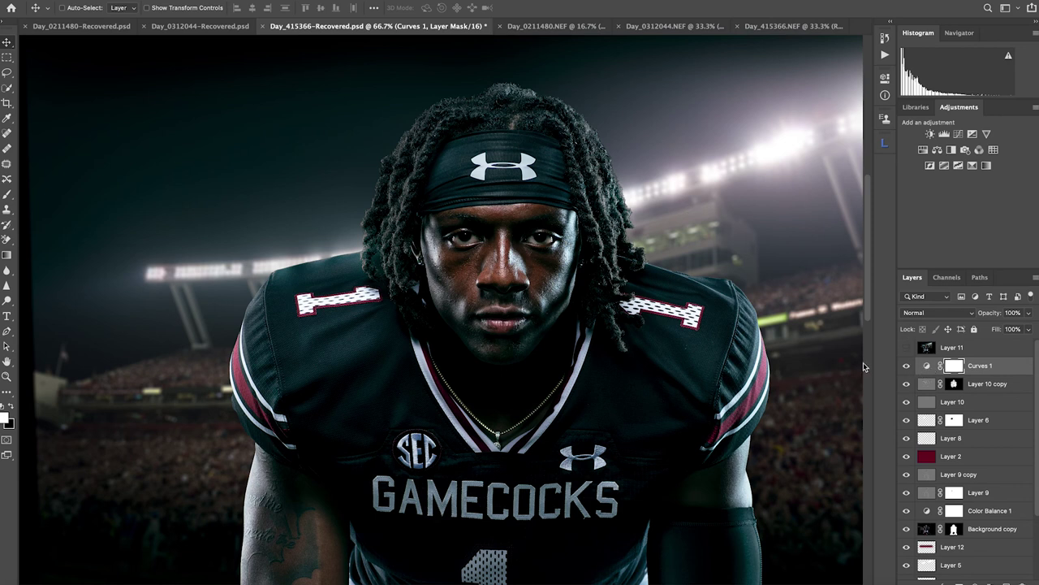
double_click(926, 367)
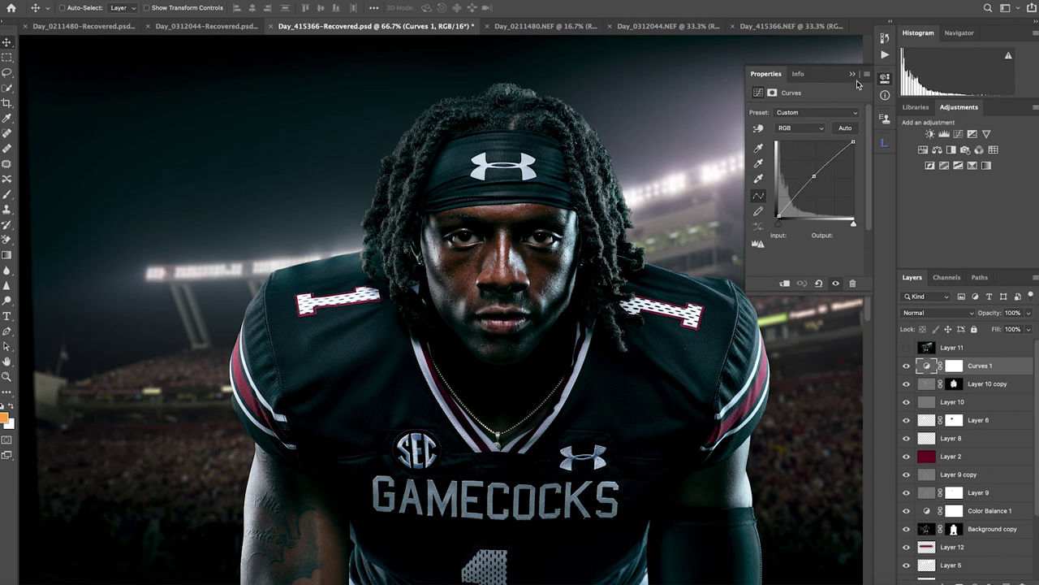
click(854, 76)
Group the layers from Layer 3 up to Curves 1 and compare the image with and without the group.
scroll(982, 422, down, 3)
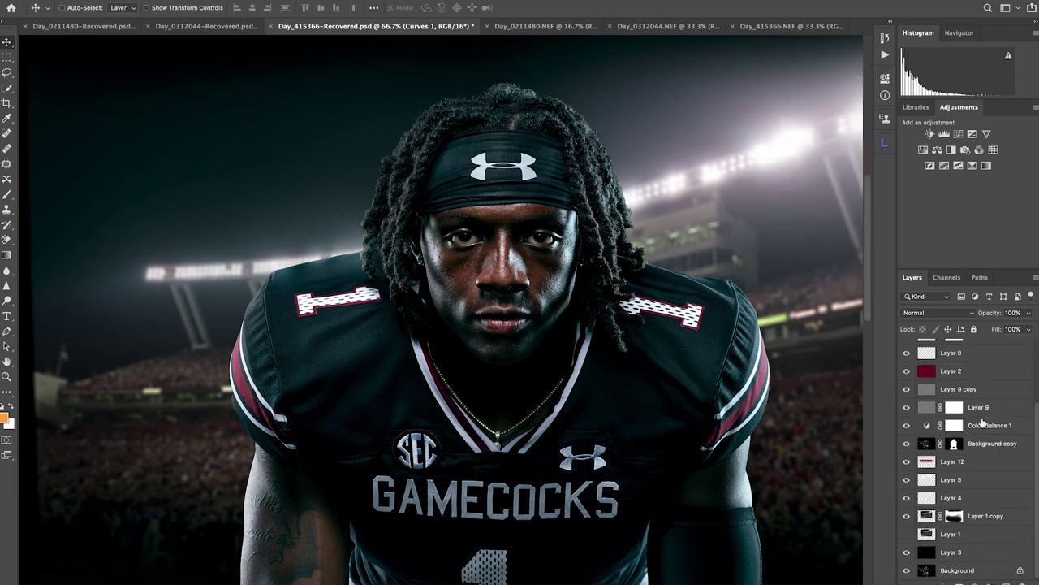
key(ctrl+g)
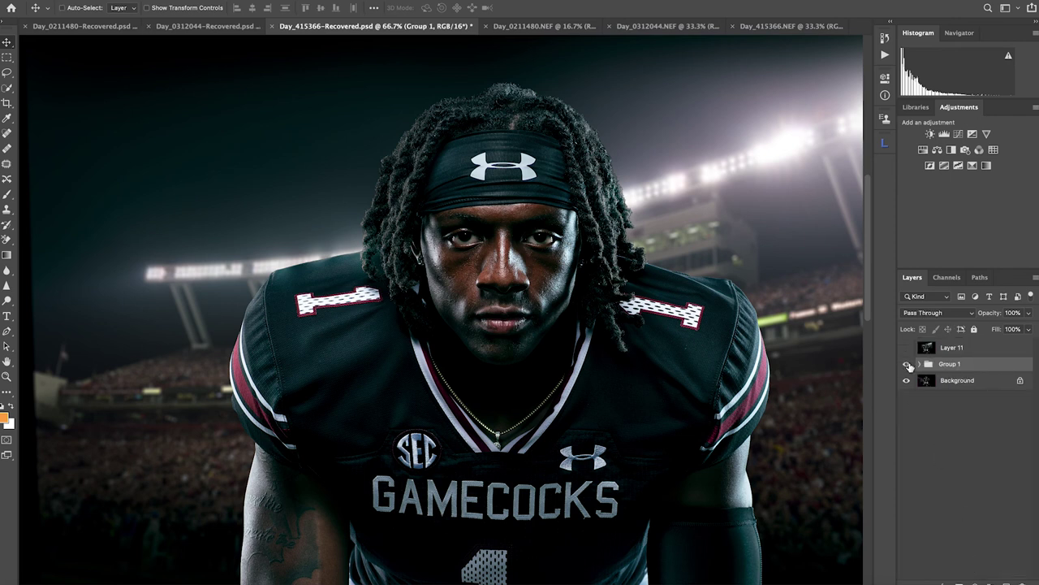
click(907, 364)
click(908, 365)
Examine the full-figure composite and compare the player's upper body up close with and without the layer group.
key(ctrl+minus)
key(ctrl+minus)
key(ctrl+plus)
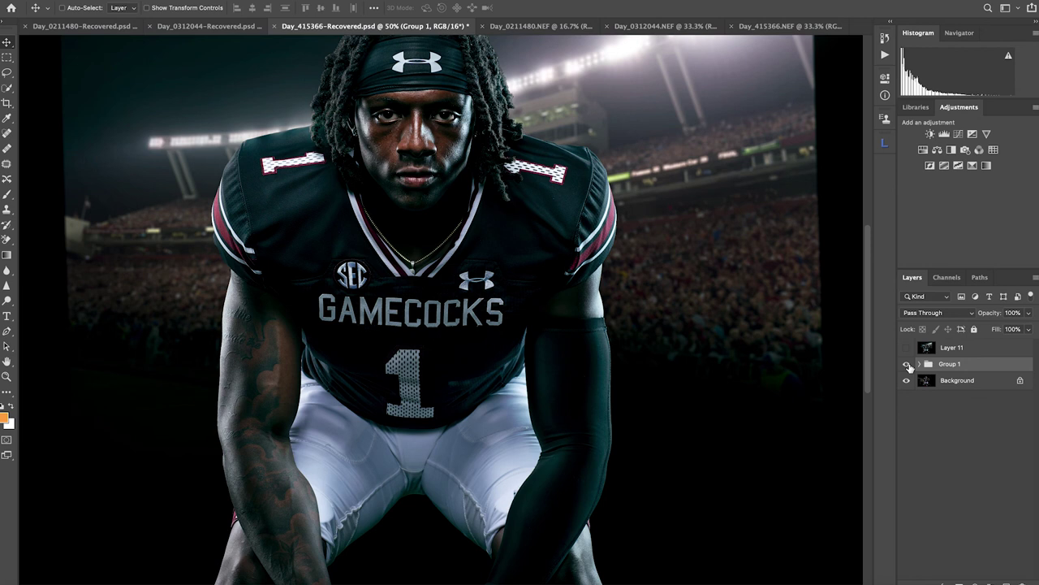
key(ctrl+minus)
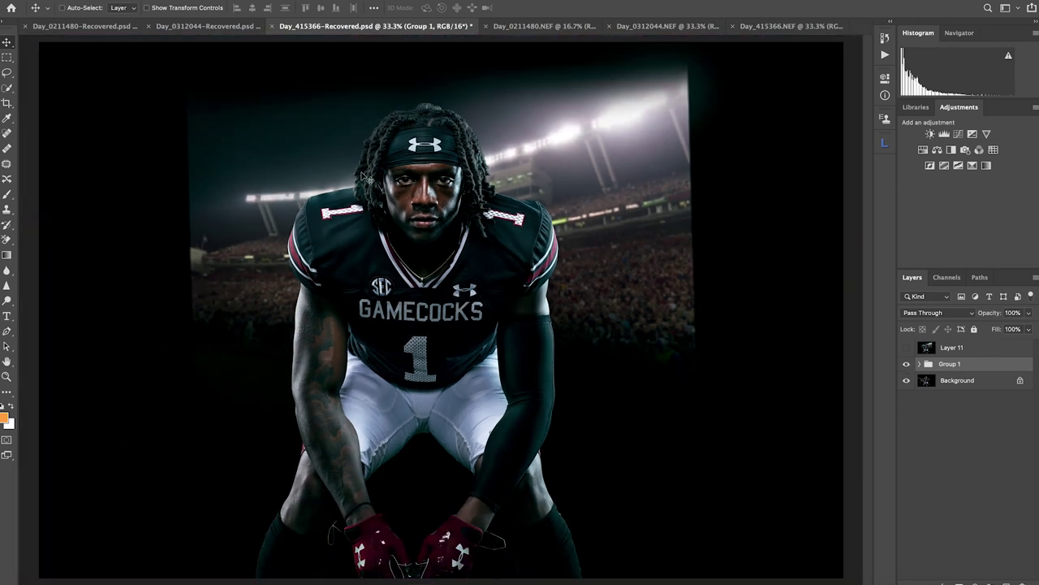
key(ctrl+plus)
key(ctrl+plus)
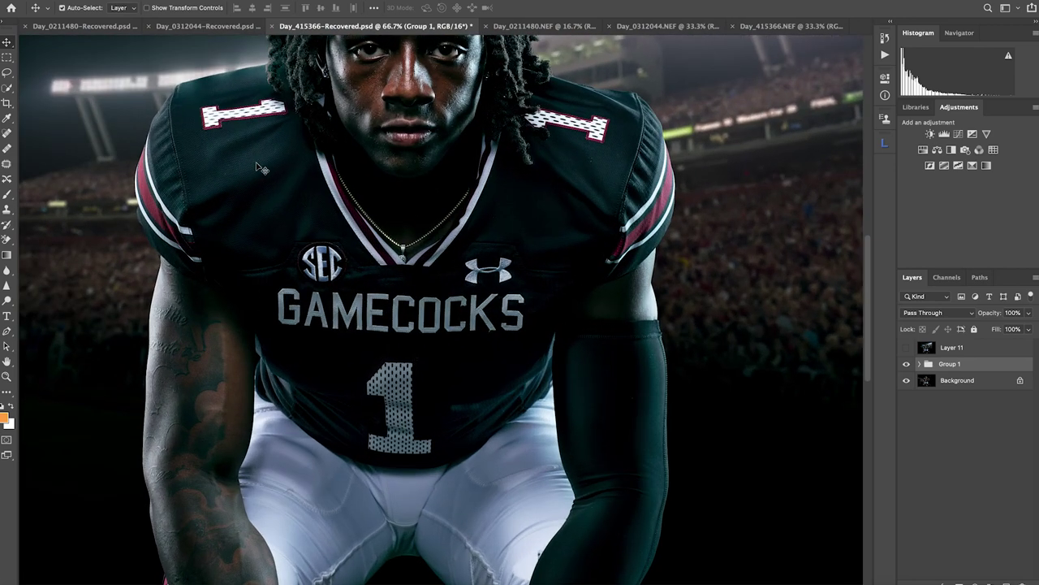
drag(433, 186, 508, 330)
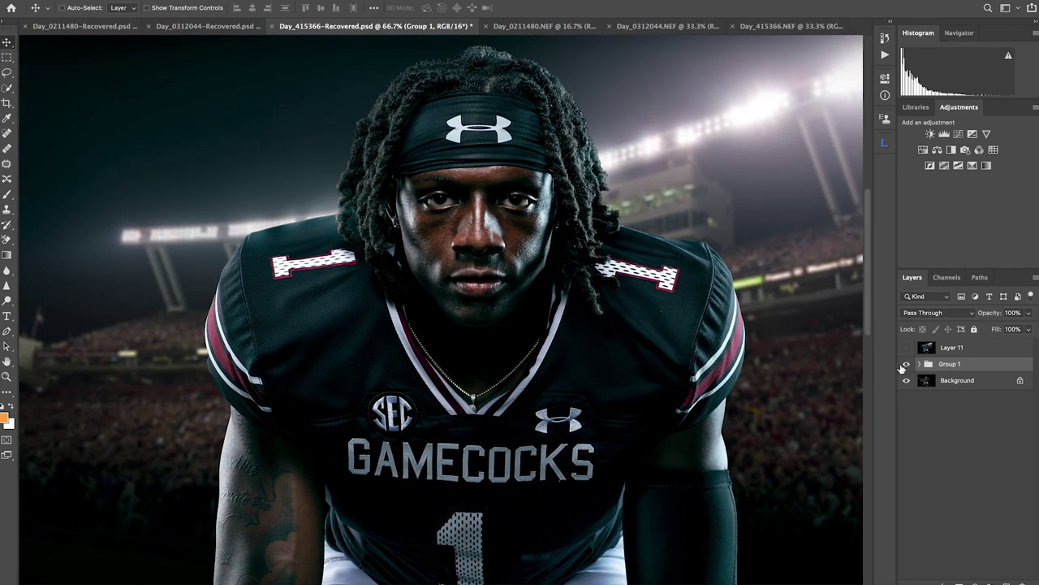
click(906, 366)
click(906, 366)
Expand the layer group and compare the finished composite once more with the original Background photo.
click(920, 292)
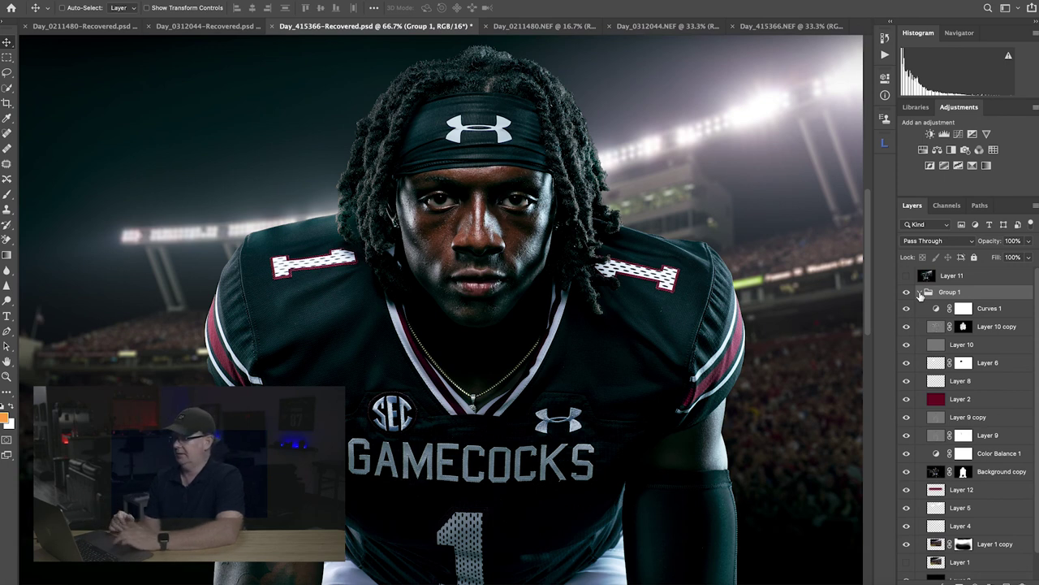
click(907, 292)
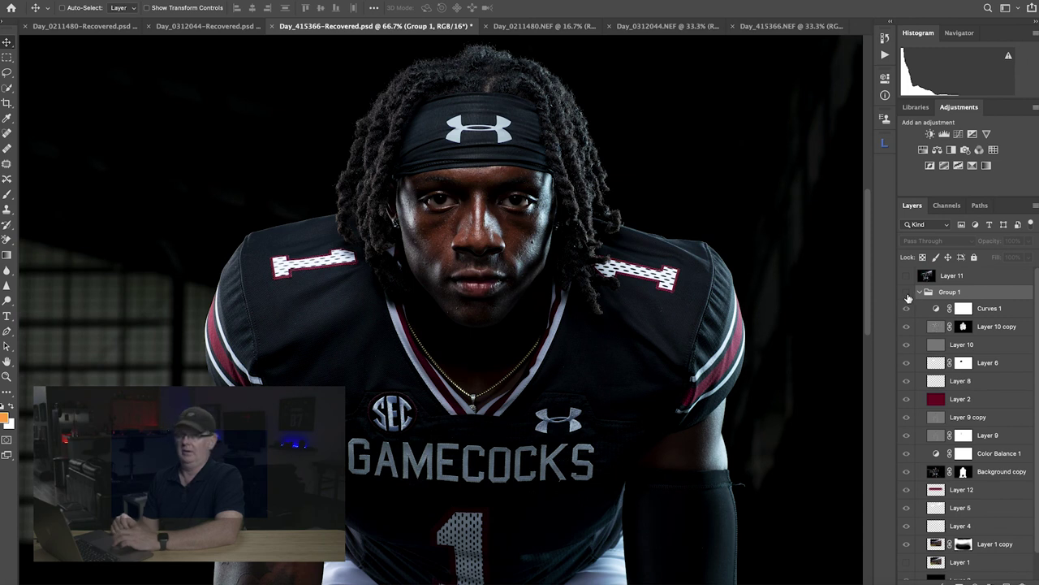
click(907, 292)
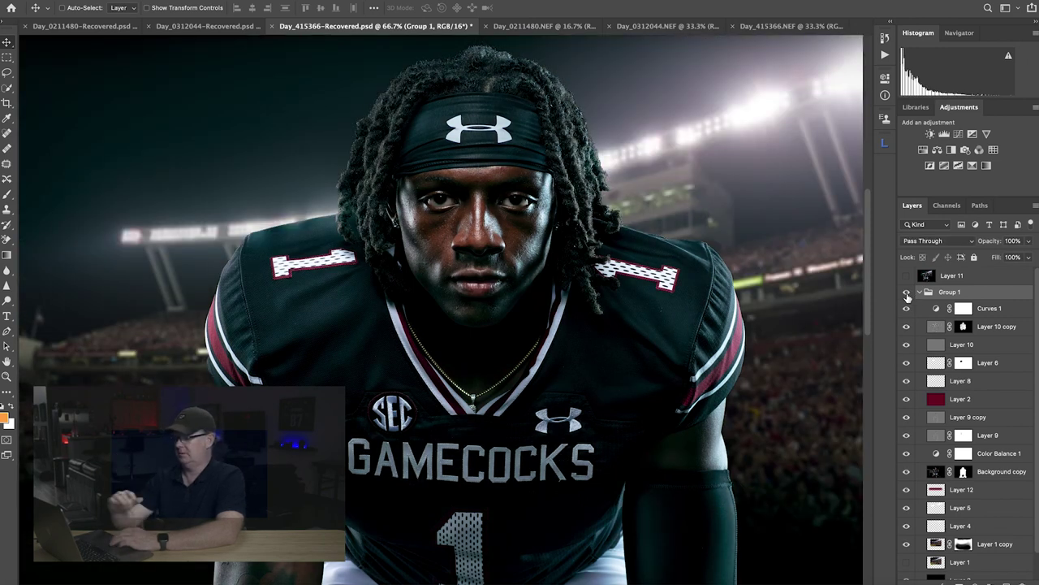